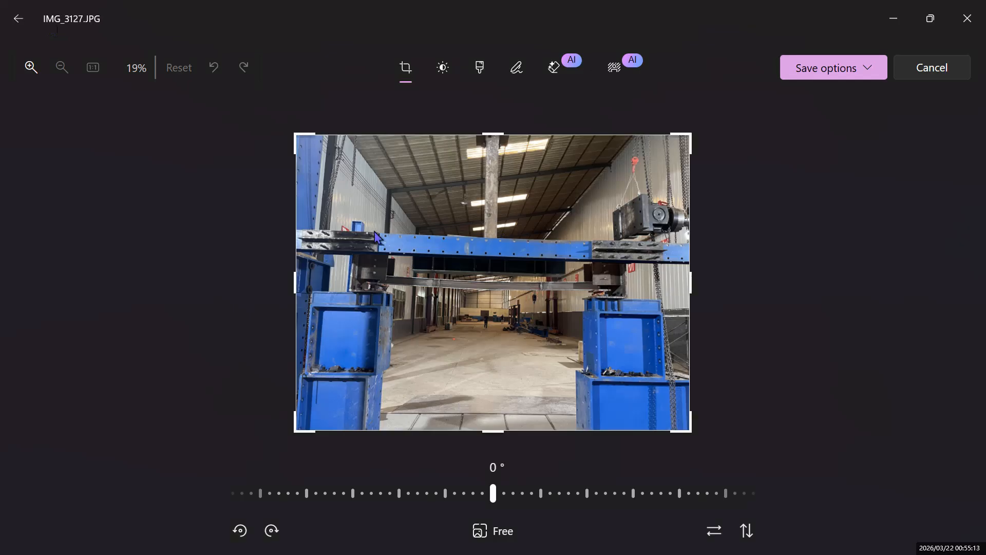
Start marking up the beam test photo IMG_3127.JPG with the pen set to red.
click(515, 68)
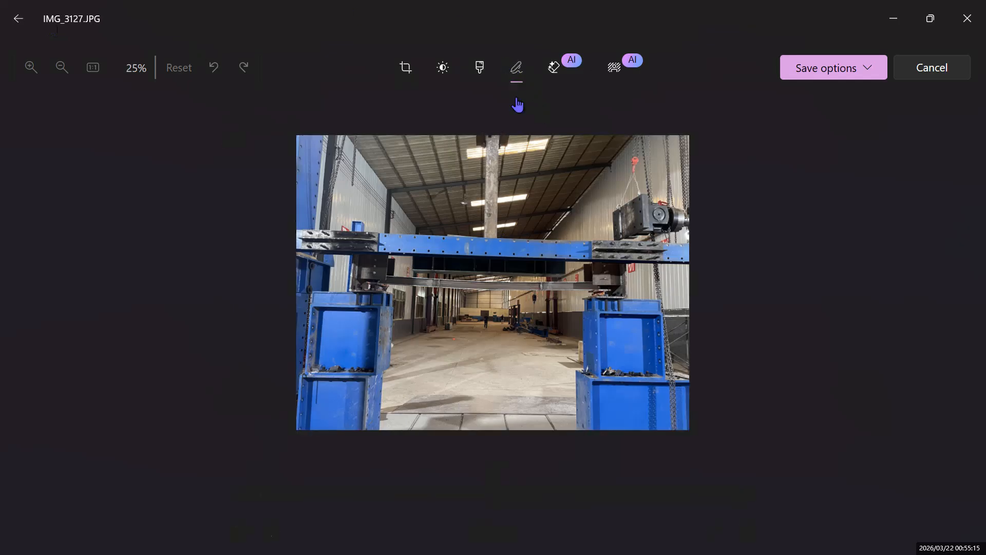
click(460, 528)
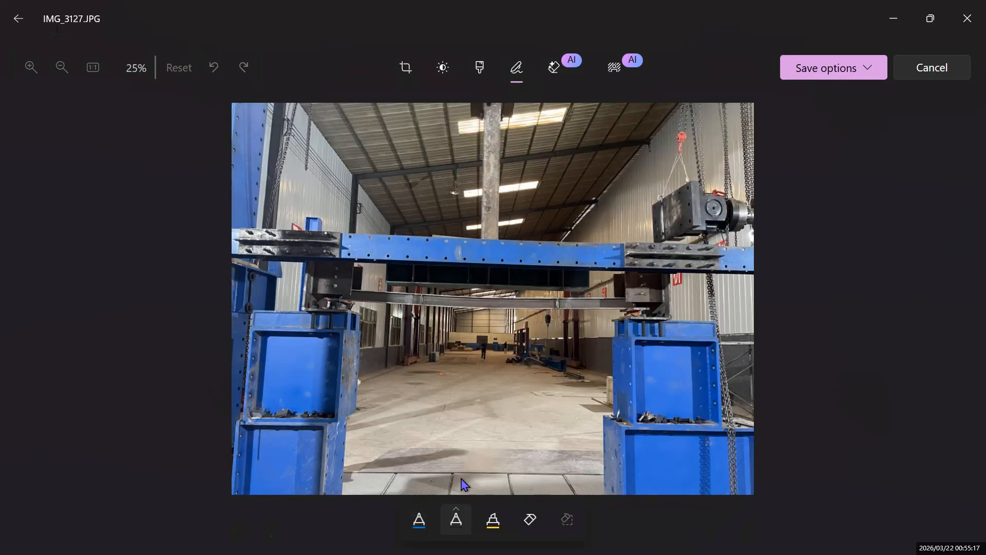
click(454, 529)
click(441, 396)
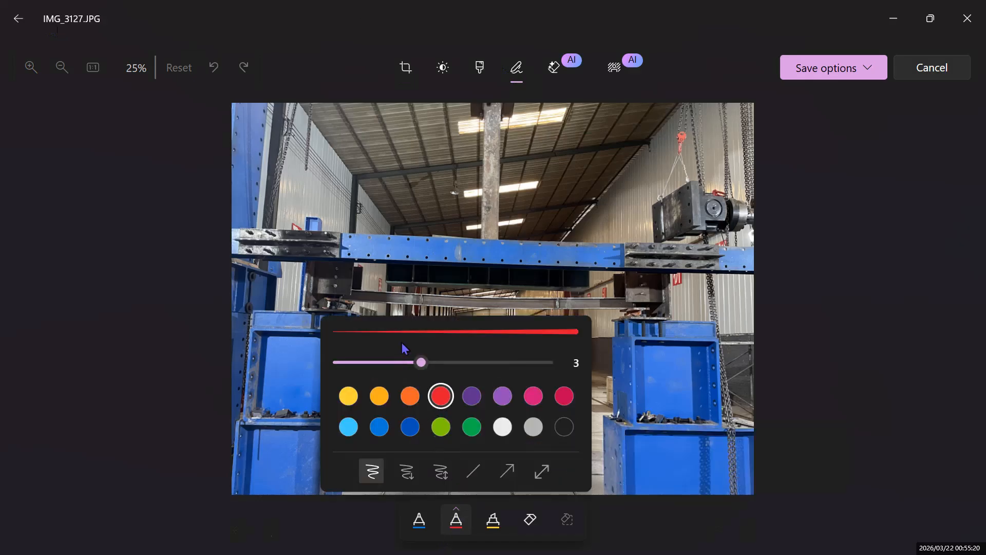
click(384, 282)
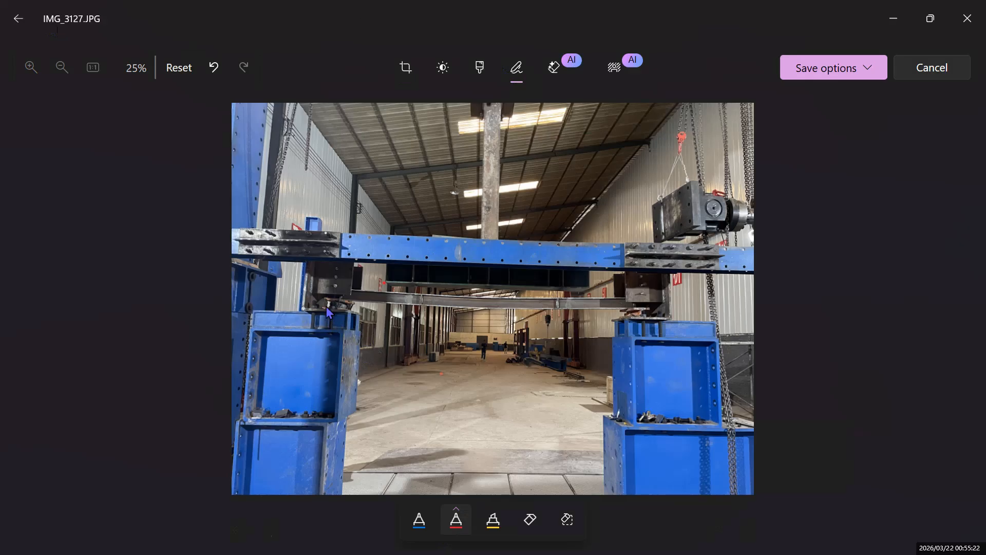
Mark the two end supports and the two intermediate points along the thin beam in the photo.
mouse_move(319, 295)
mouse_down()
mouse_move(321, 308)
mouse_move(326, 294)
mouse_up()
mouse_move(631, 299)
mouse_down()
mouse_move(636, 317)
mouse_move(638, 286)
mouse_up()
drag(418, 304, 425, 303)
drag(551, 311, 559, 309)
drag(636, 312, 631, 307)
Draw a double-headed arrow between the two supports under the beam and label the span 2930 mm.
drag(310, 327, 656, 332)
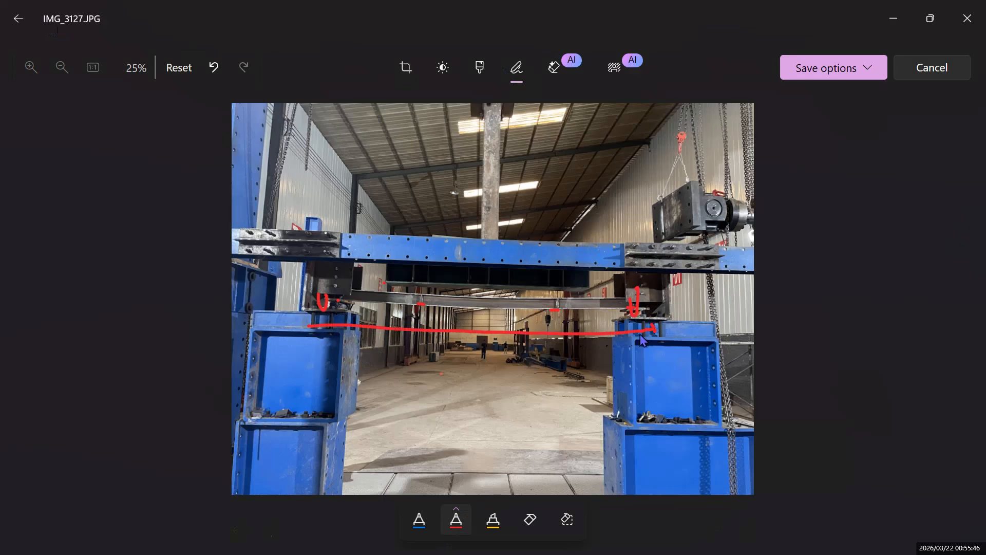
drag(313, 319, 307, 328)
mouse_move(418, 345)
mouse_down()
mouse_move(395, 363)
mouse_move(441, 349)
mouse_move(439, 363)
mouse_move(517, 363)
mouse_up()
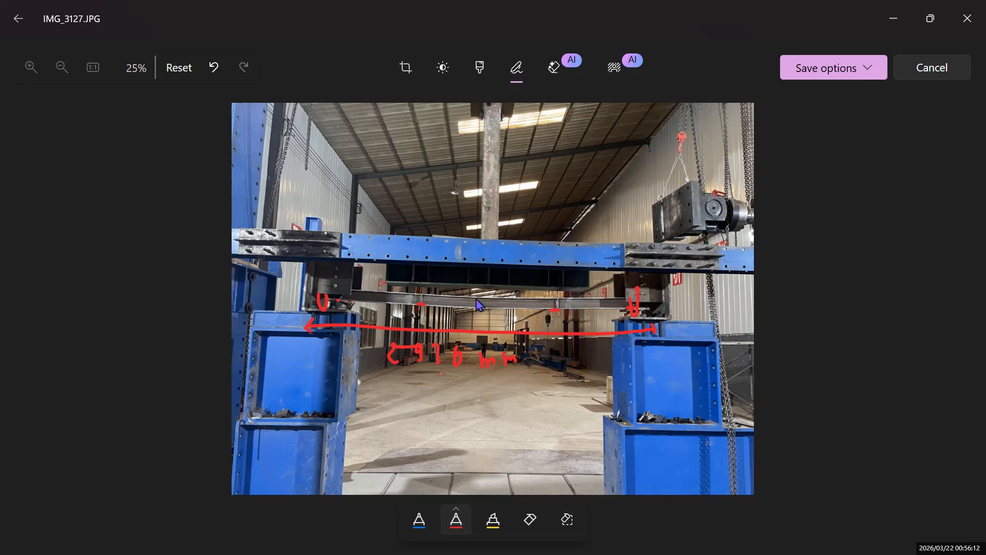
Draw a leader line from the middle of the beam, label it "web =" and write 6 mm as its thickness.
mouse_move(473, 303)
mouse_down()
mouse_move(529, 215)
mouse_move(560, 204)
mouse_up()
mouse_move(564, 164)
mouse_down()
mouse_move(566, 200)
mouse_move(589, 187)
mouse_move(588, 176)
mouse_up()
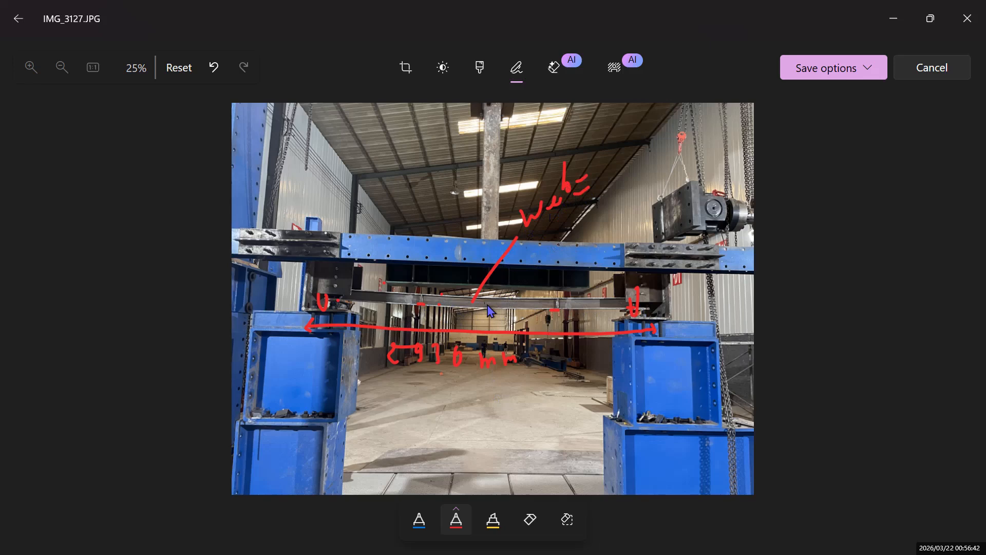
mouse_move(623, 144)
mouse_down()
mouse_move(626, 157)
mouse_move(656, 133)
mouse_up()
click(626, 133)
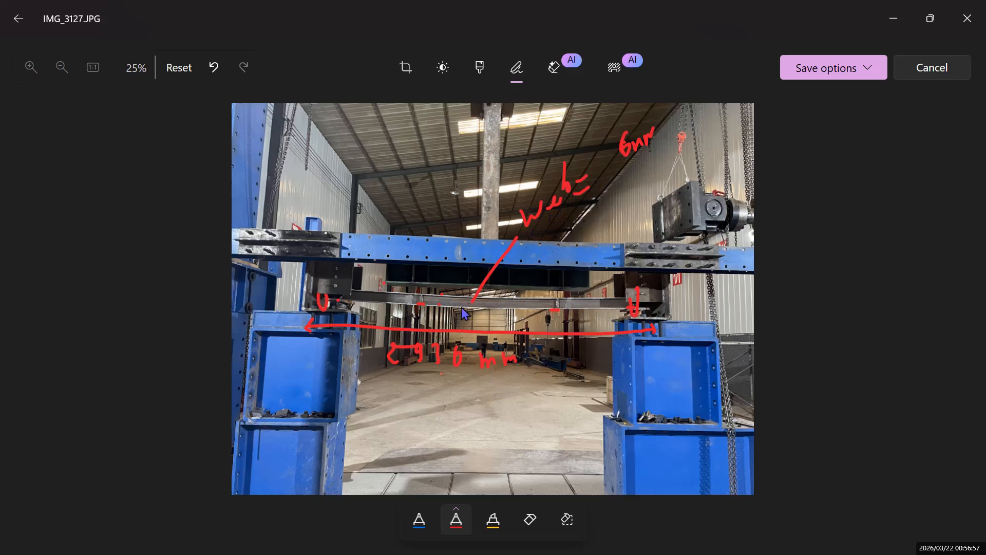
Draw an arrow from the beam labelled "flange" and write 100 mm beneath the web's 6 mm value.
drag(464, 313, 393, 189)
drag(462, 303, 437, 273)
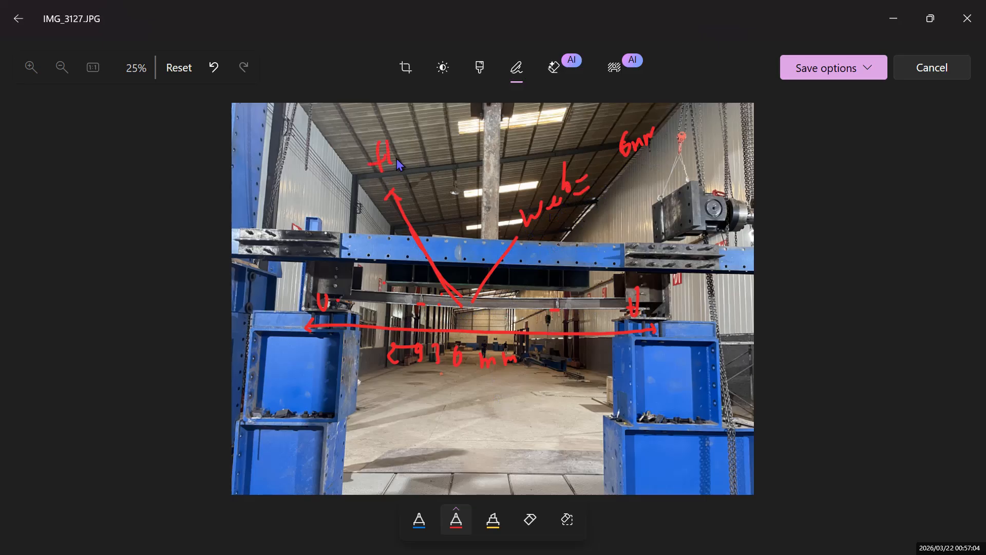
drag(404, 155, 411, 165)
mouse_move(609, 185)
mouse_down()
mouse_move(615, 207)
mouse_move(621, 184)
mouse_move(663, 171)
mouse_move(606, 210)
mouse_move(622, 211)
mouse_up()
click(619, 188)
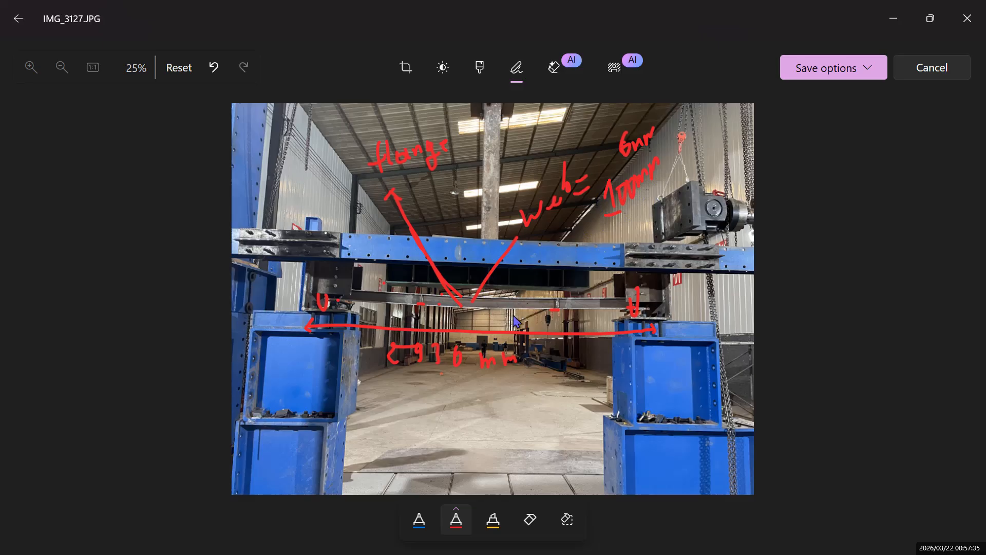
Write the flange thickness tf = 8 and the height calculation 100 - 8 - 8 = 84 on the floor area of the photo.
click(380, 400)
mouse_move(371, 415)
mouse_down()
mouse_move(383, 412)
mouse_move(389, 434)
mouse_move(423, 417)
mouse_up()
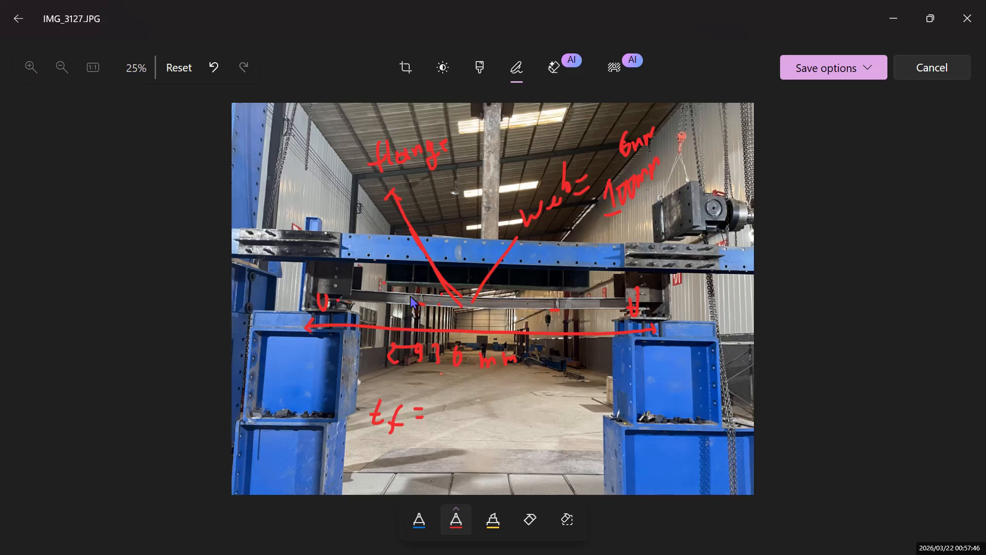
mouse_move(445, 404)
mouse_down()
mouse_move(440, 424)
mouse_move(433, 404)
mouse_move(436, 414)
mouse_up()
mouse_move(371, 448)
mouse_down()
mouse_move(371, 465)
mouse_move(386, 447)
mouse_move(412, 442)
mouse_move(445, 463)
mouse_move(446, 437)
mouse_up()
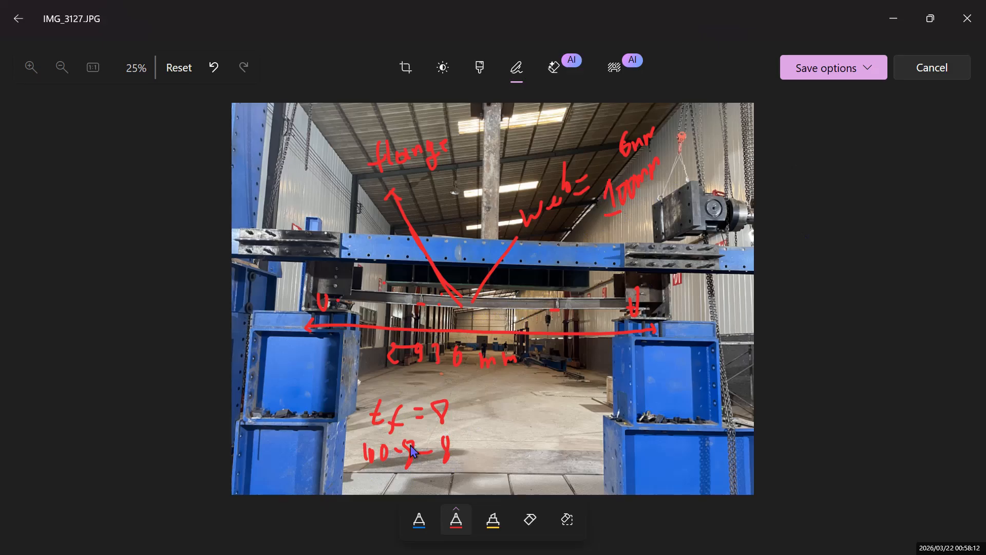
drag(478, 448, 463, 449)
mouse_move(497, 436)
mouse_down()
mouse_move(508, 448)
mouse_move(499, 454)
mouse_move(532, 458)
mouse_move(508, 443)
mouse_up()
click(516, 433)
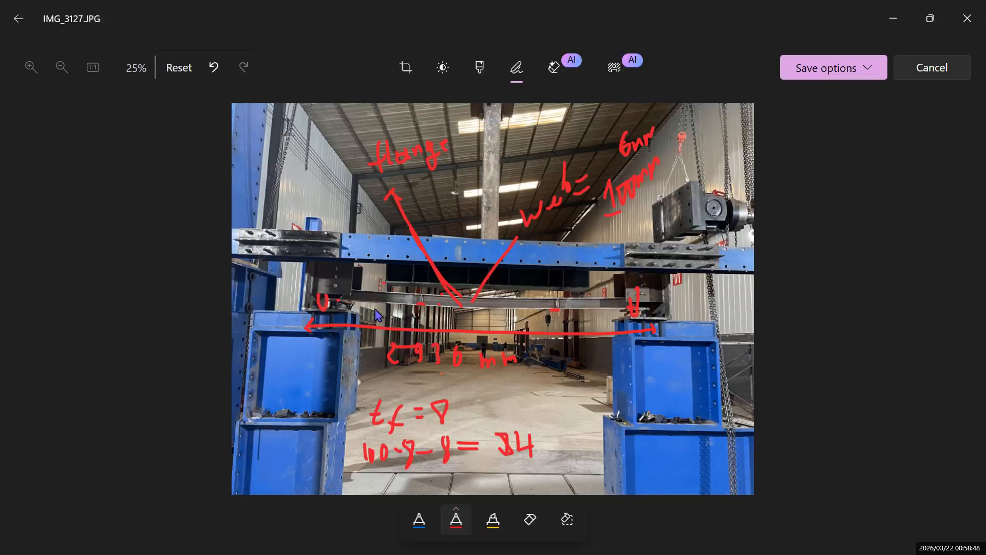
Draw double-headed arrows along the beam for the three segments between the supports and the two intermediate points.
drag(337, 302, 418, 311)
drag(344, 297, 343, 308)
drag(414, 307, 555, 314)
mouse_move(425, 302)
mouse_down()
mouse_move(418, 307)
mouse_move(428, 311)
mouse_up()
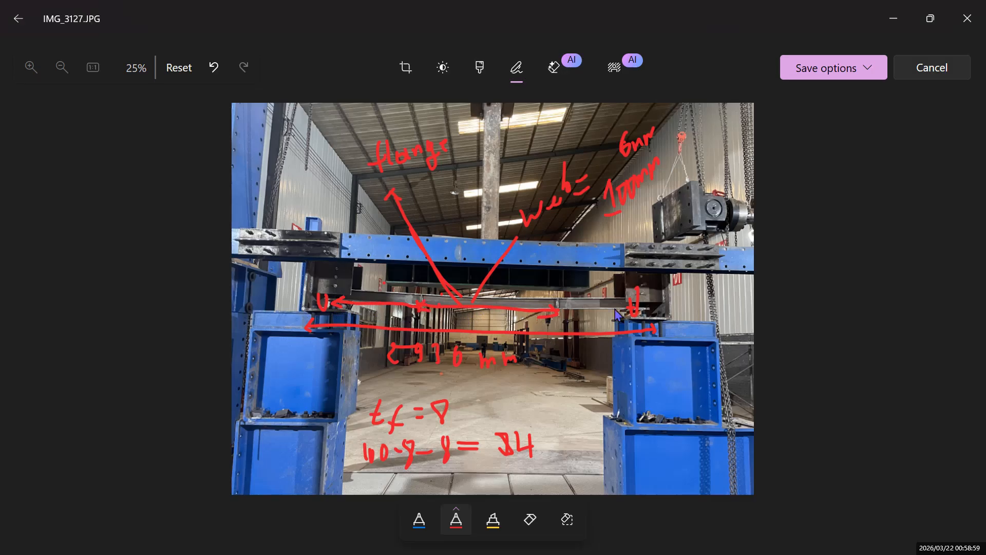
drag(563, 314, 633, 310)
drag(565, 303, 564, 315)
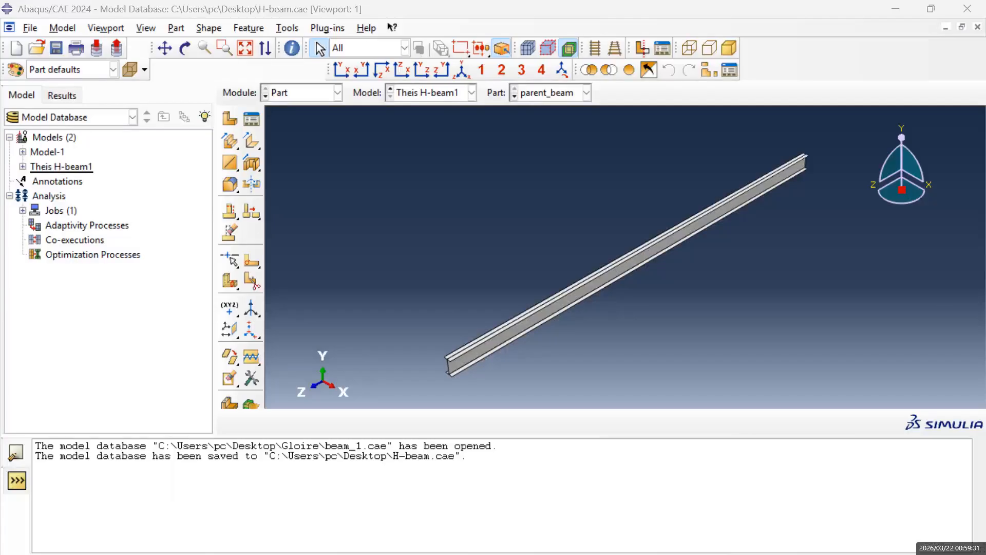
Switch to Abaqus/CAE, create a Standard & Explicit model named youtube_h_parent_beam, and save the model database.
scroll(534, 300, down, 3)
scroll(549, 324, up, 3)
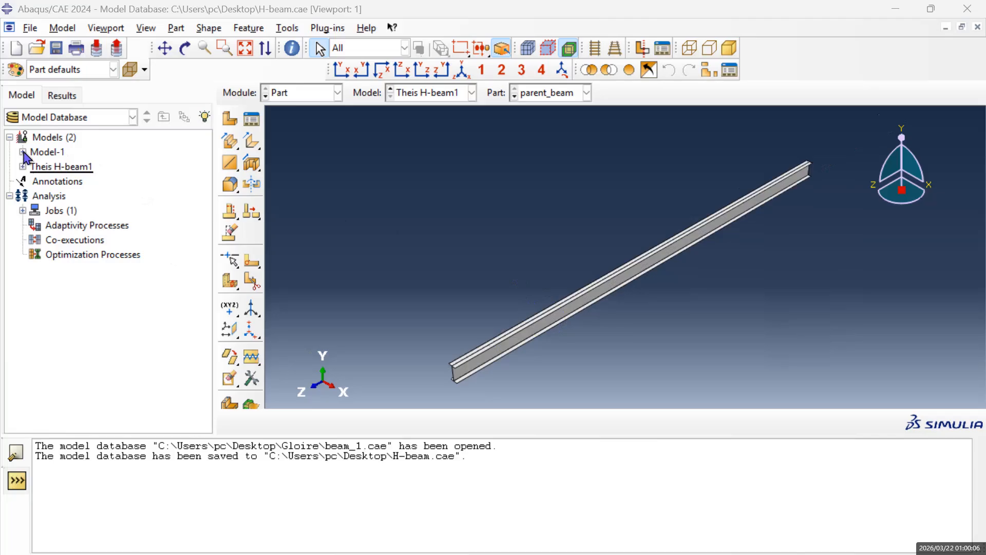
click(59, 137)
right_click(59, 139)
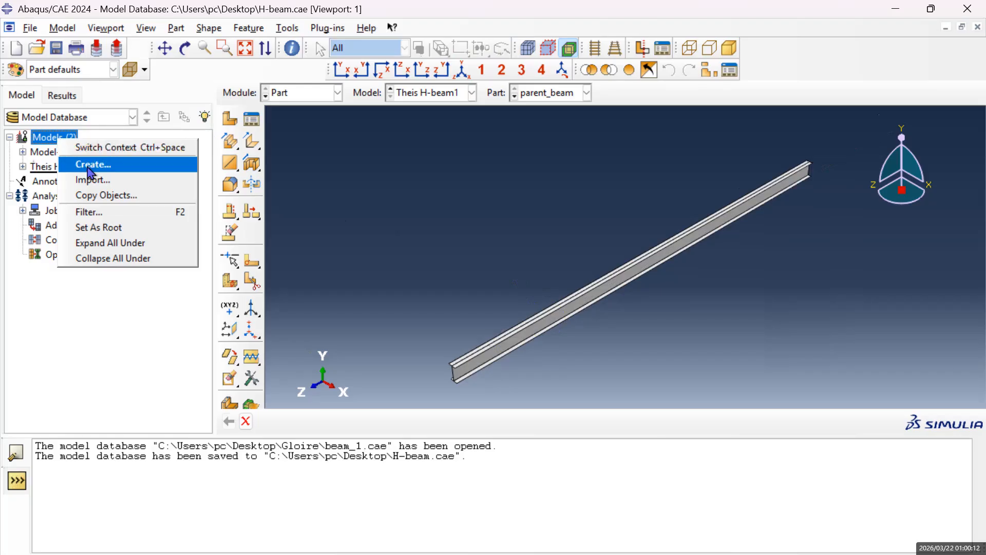
click(88, 169)
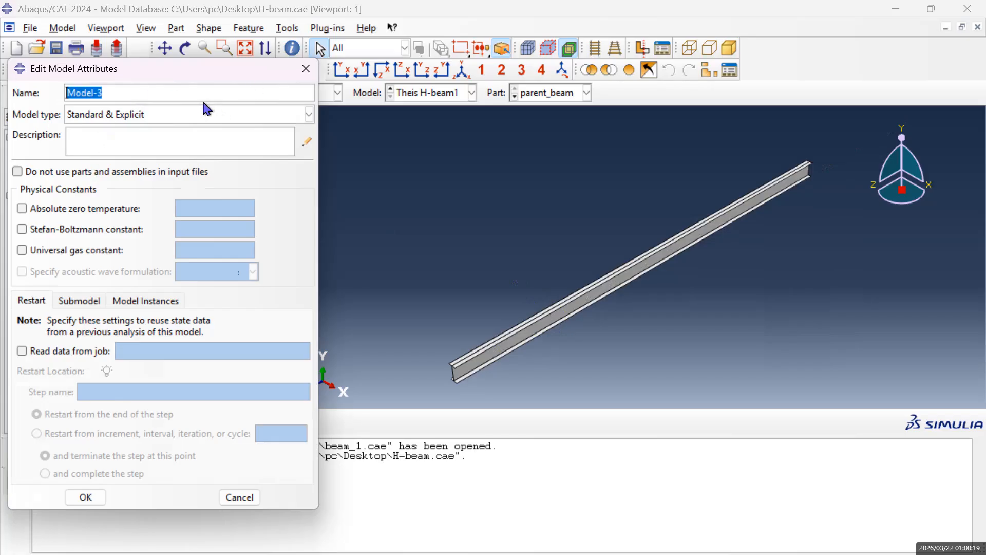
click(170, 96)
key(BackSpace)
key(BackSpace)
key(BackSpace)
key(BackSpace)
key(BackSpace)
key(BackSpace)
key(BackSpace)
text(youtube_h_pare)
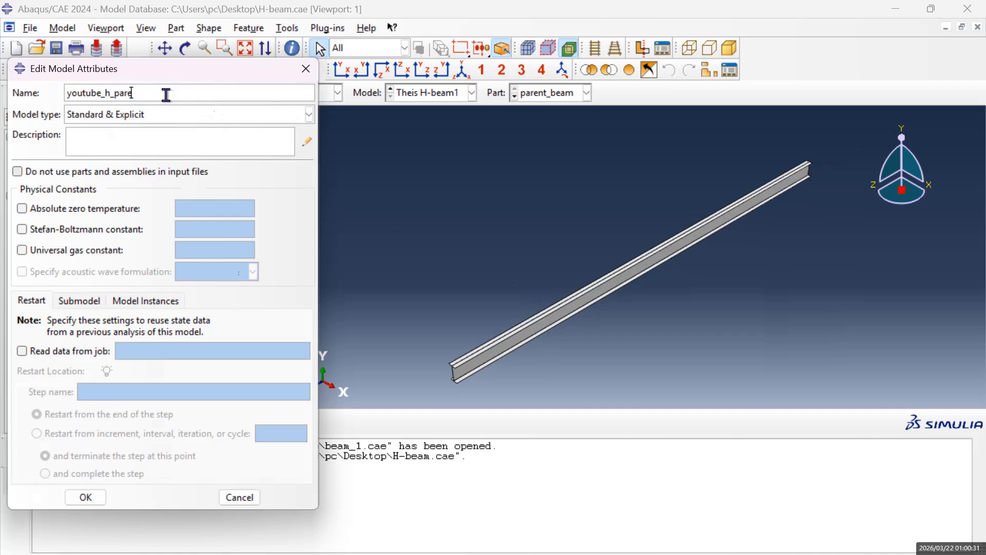
text(nt_beam)
click(86, 497)
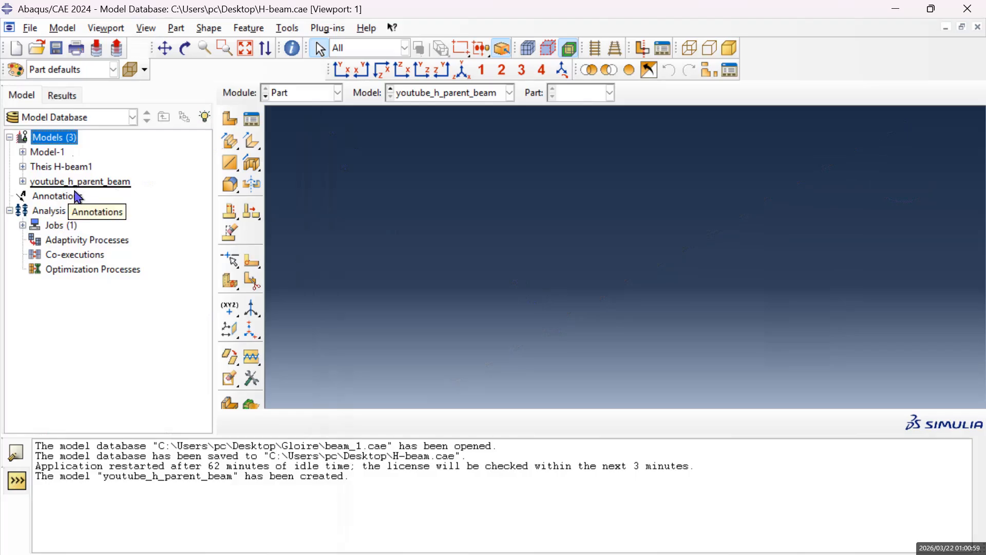
key(ctrl+s)
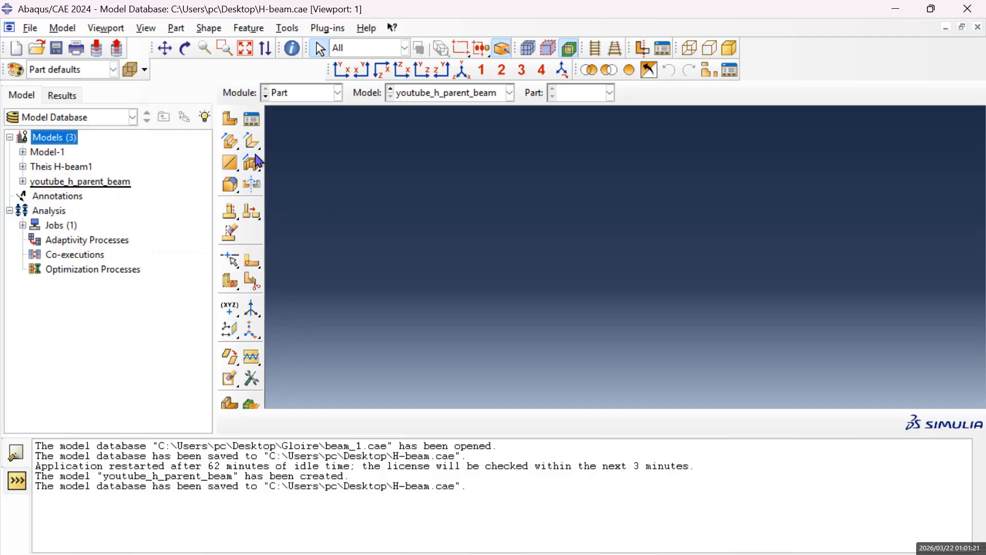
Create a 3D deformable shell extrusion part in youtube_h_parent_beam with an approximate size of 4000 and open its section sketch.
double_click(58, 185)
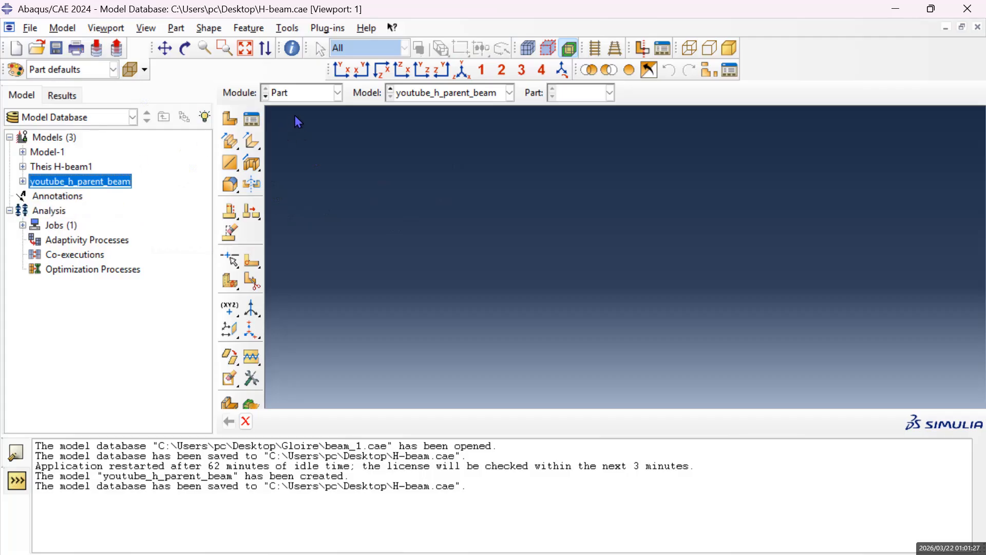
click(338, 93)
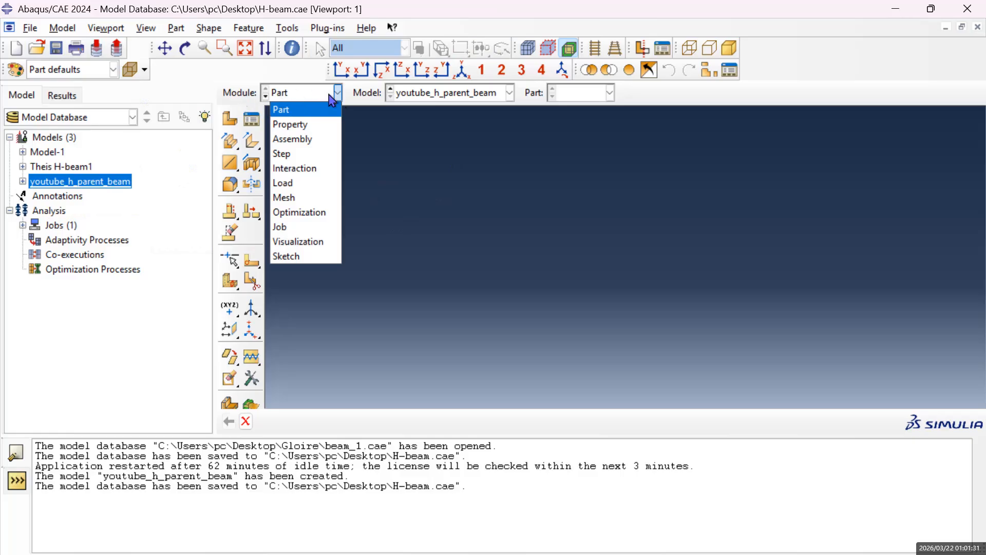
click(305, 113)
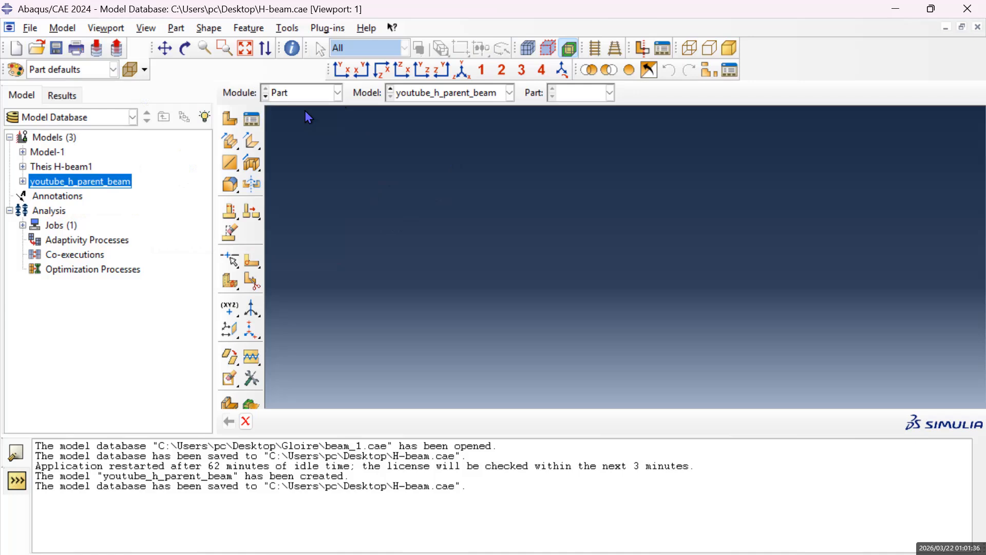
click(234, 125)
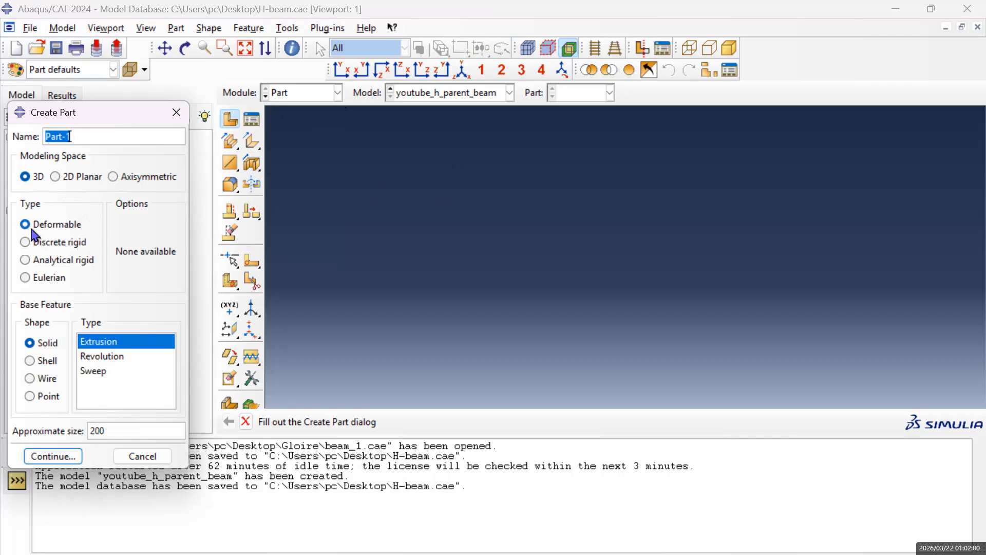
click(43, 366)
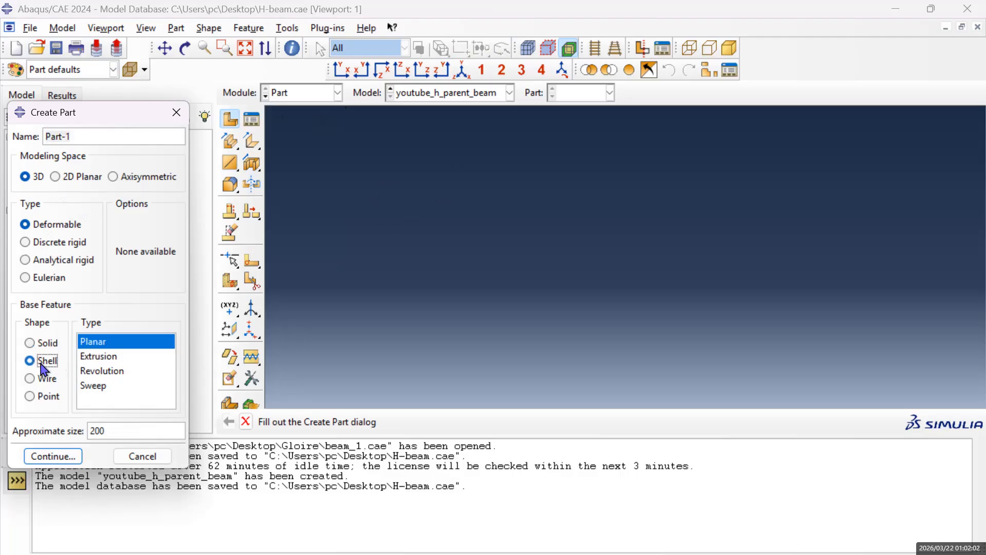
click(100, 360)
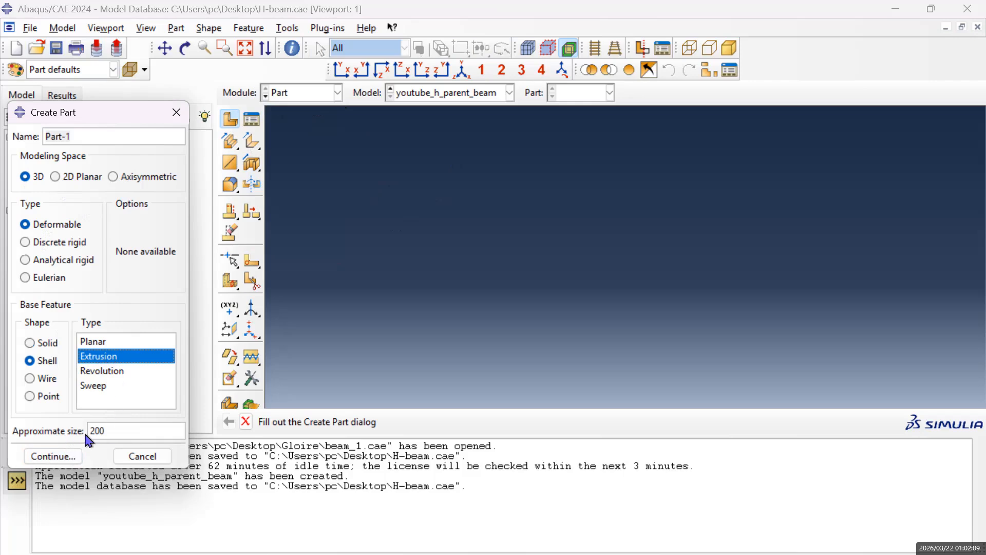
click(115, 431)
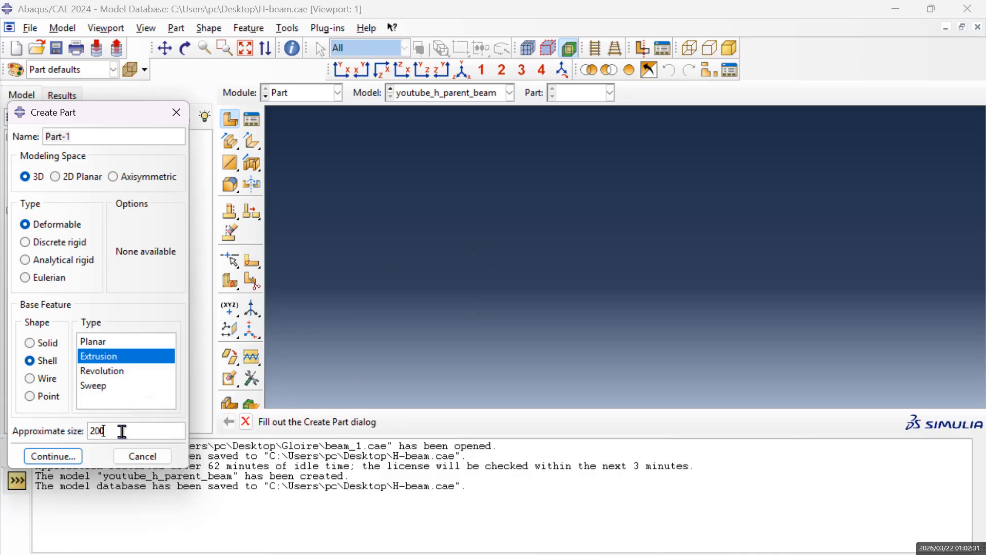
key(BackSpace)
key(BackSpace)
key(BackSpace)
text(4000)
click(69, 460)
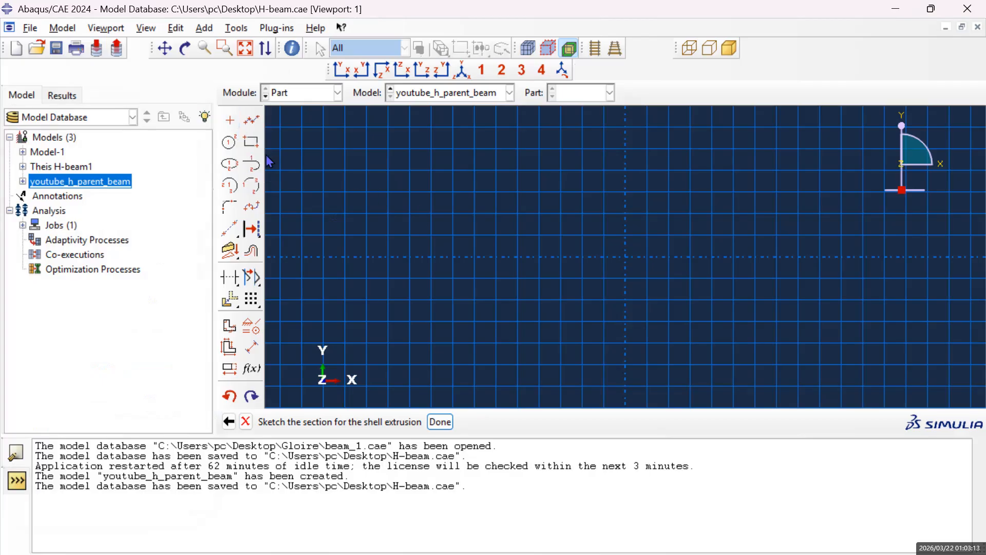
Place an isolated point at the sketch origin (0, 0) and apply a Fixed constraint to it.
scroll(630, 258, up, 1)
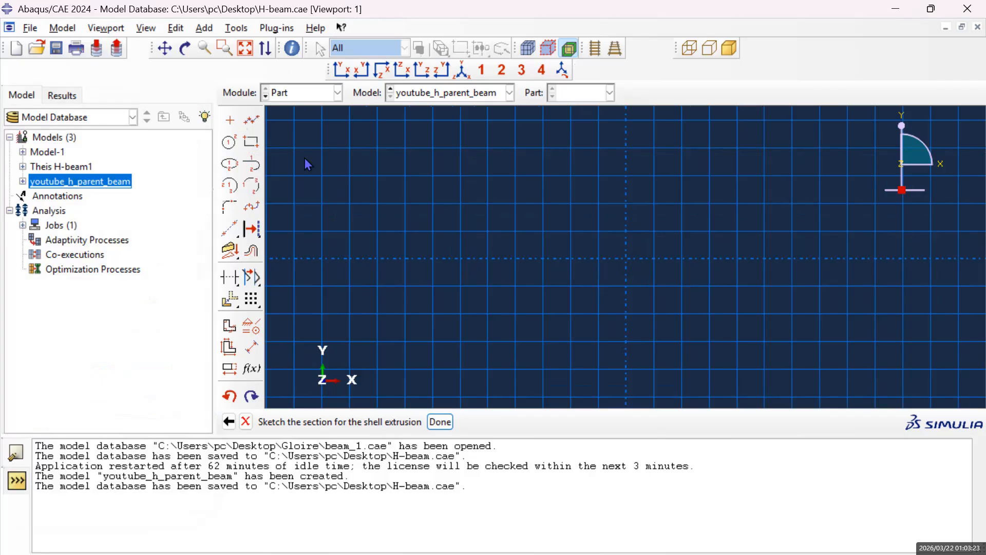
click(231, 125)
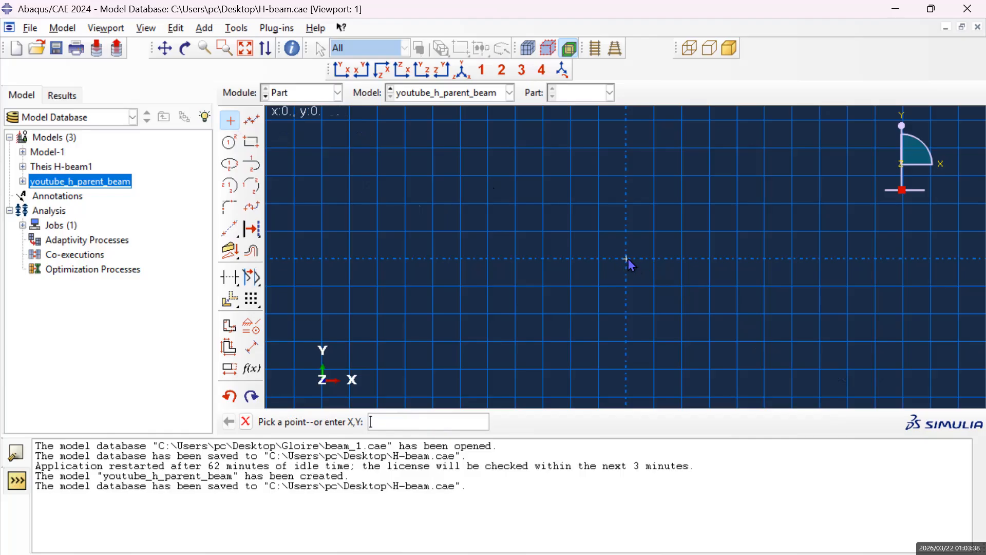
click(255, 333)
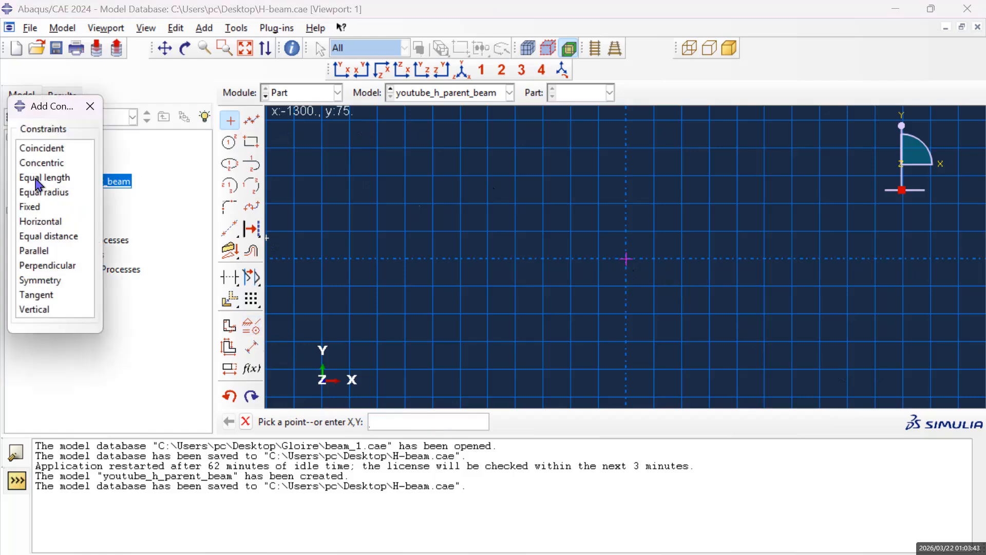
click(36, 207)
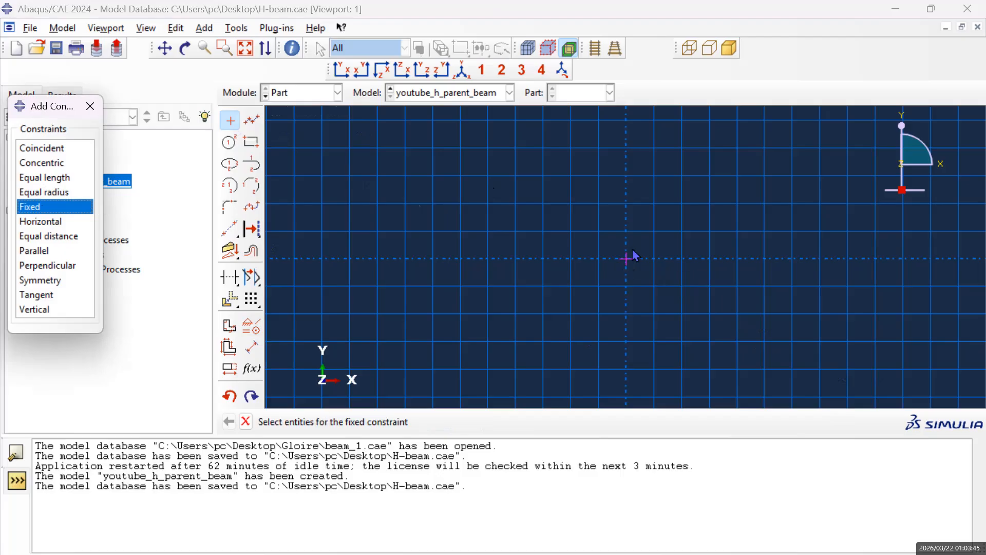
mouse_move(659, 213)
mouse_down()
mouse_move(618, 226)
mouse_move(597, 294)
mouse_up()
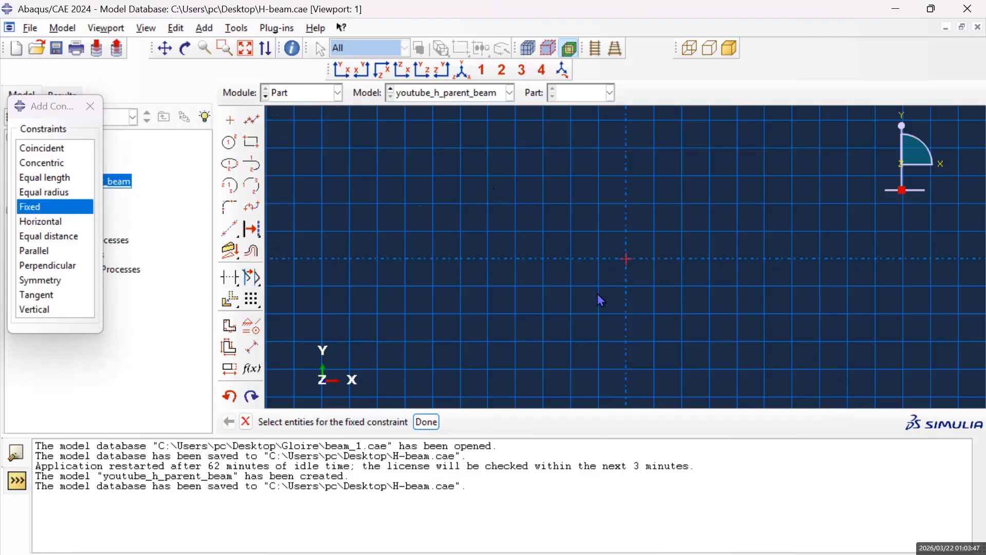
click(432, 422)
click(90, 106)
click(434, 424)
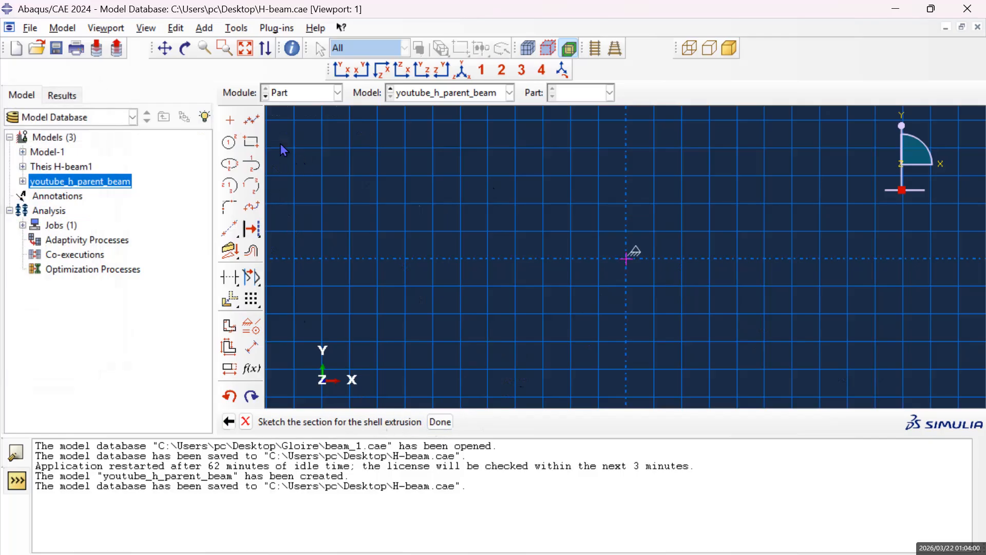
Sketch the right half of the upper flange as a horizontal line from the origin to (25, 0).
click(257, 123)
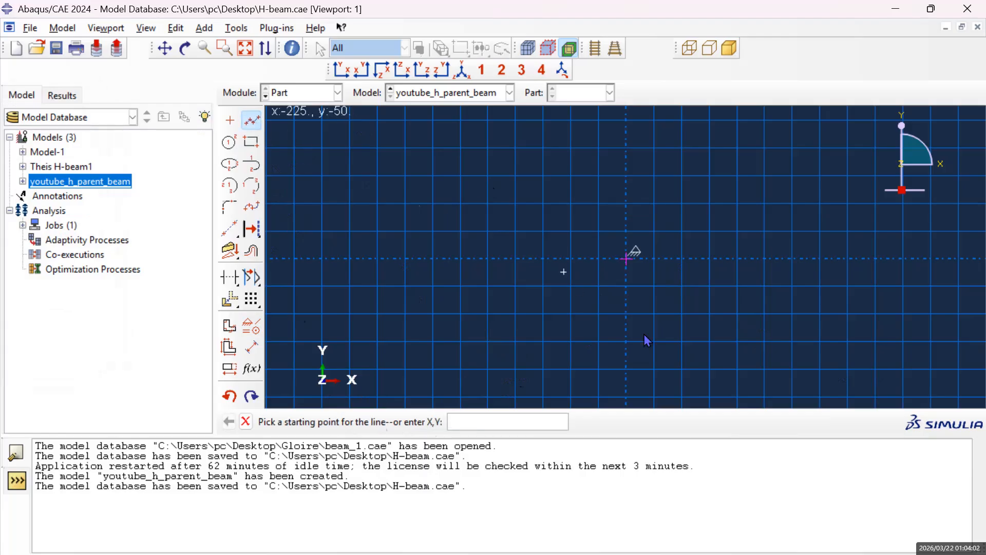
click(627, 259)
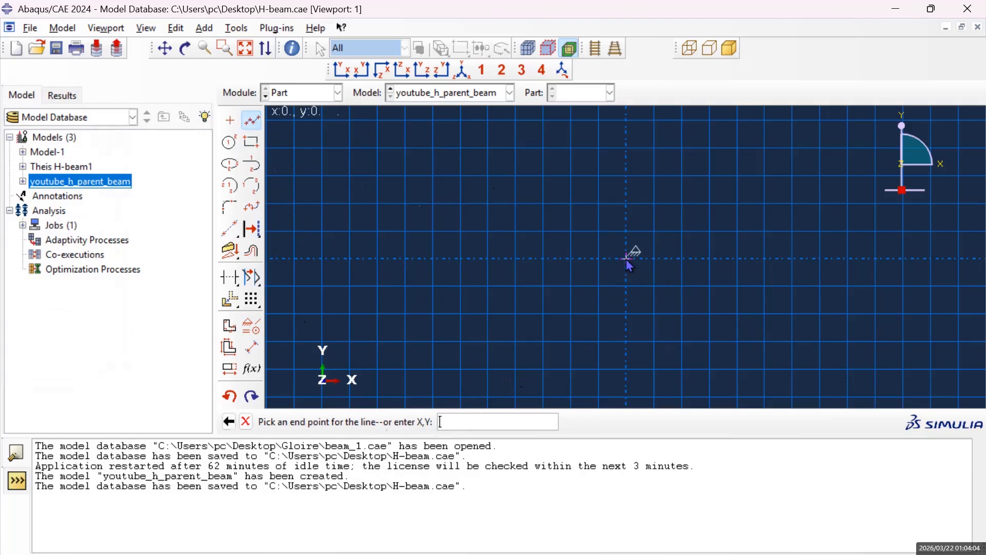
scroll(655, 259, up, 2)
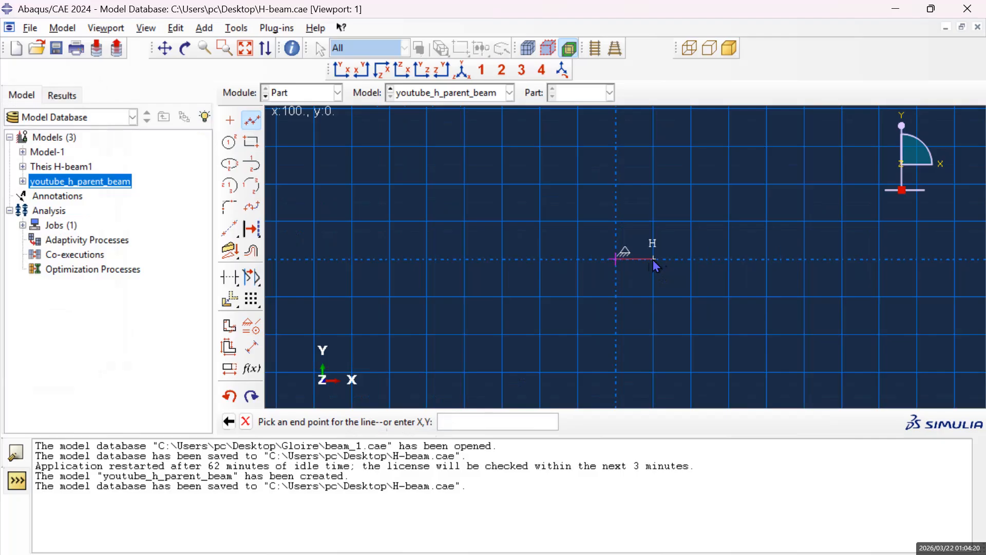
text(2)
key(BackSpace)
text(100)
key(BackSpace)
key(BackSpace)
key(BackSpace)
text(25)
text(,0)
key(Return)
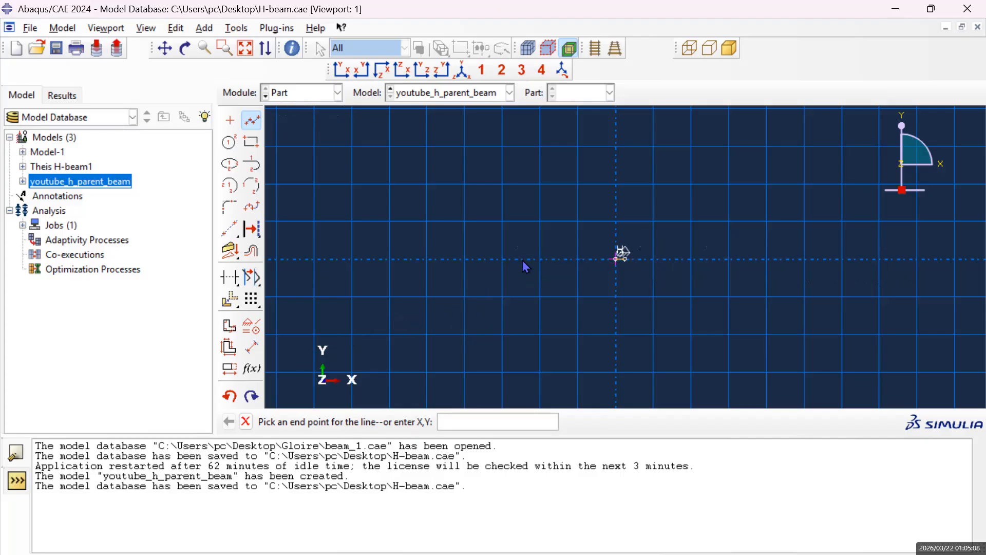
key(Escape)
Sketch the left half of the upper flange as a horizontal line from the origin to (-25, 0).
scroll(626, 276, down, 5)
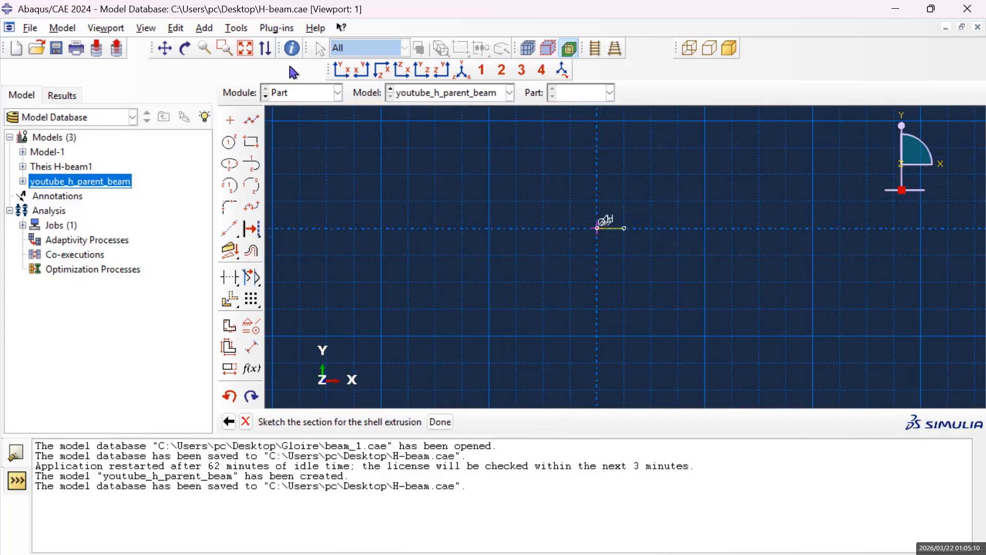
click(165, 49)
mouse_move(645, 314)
mouse_down()
mouse_move(636, 231)
mouse_move(615, 185)
mouse_move(614, 212)
mouse_up()
key(Escape)
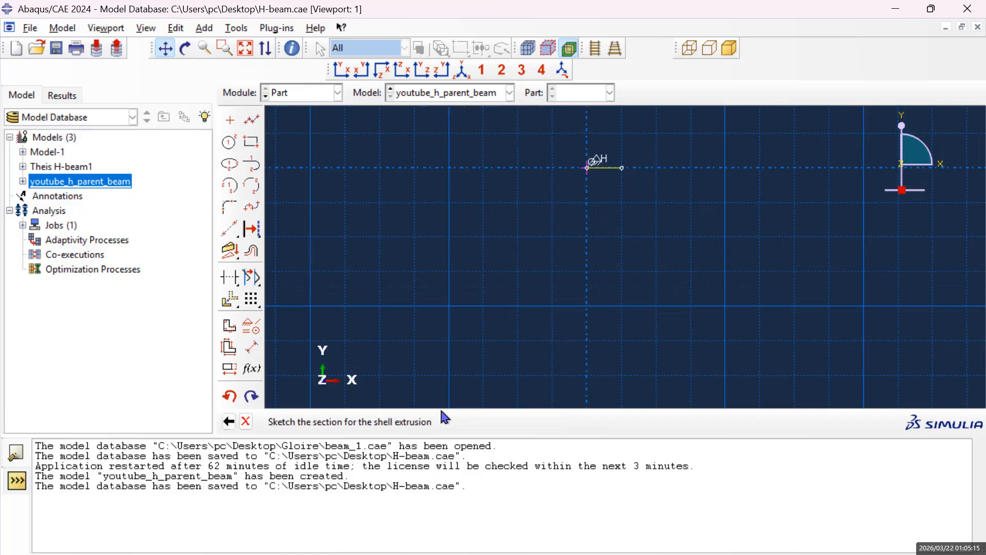
click(252, 121)
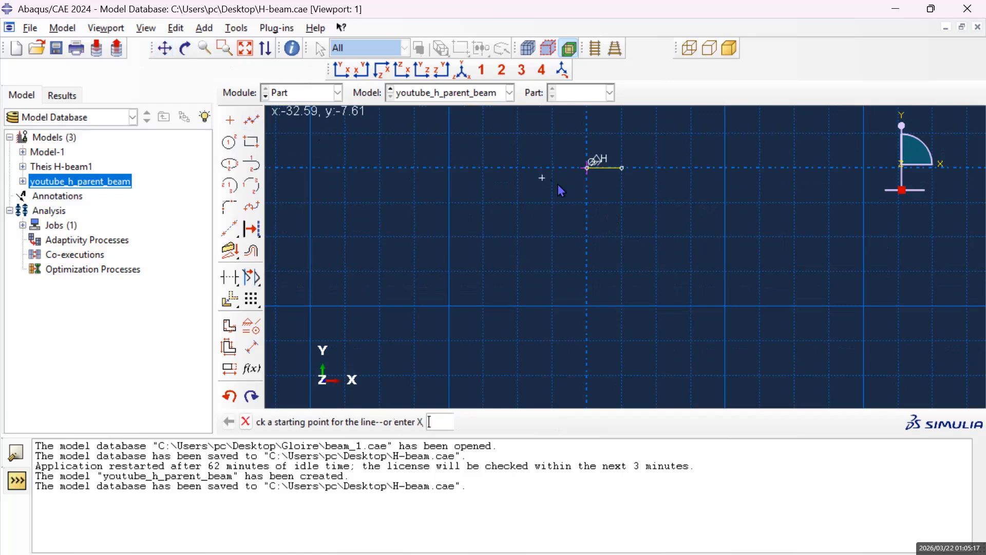
click(588, 168)
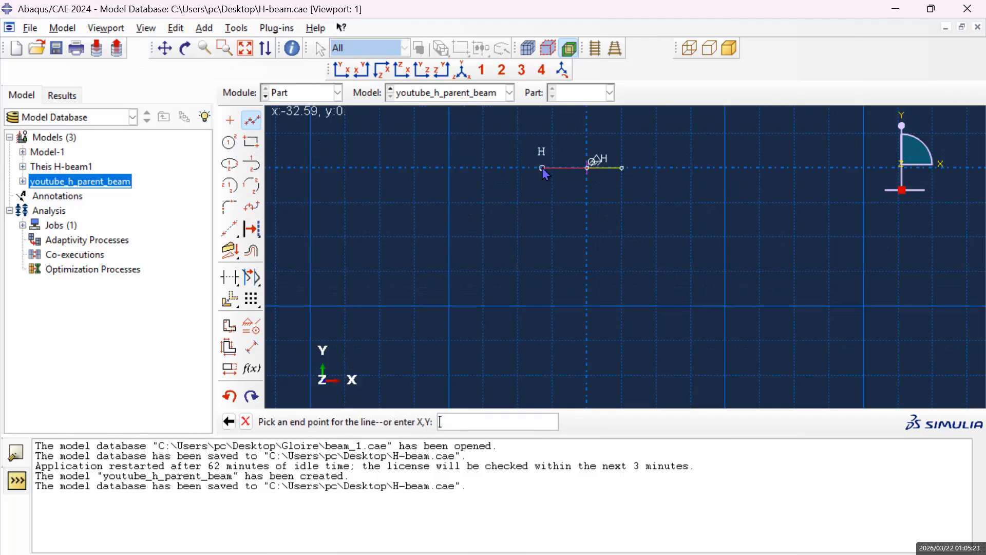
text(-25,0)
key(Return)
middle_click(682, 267)
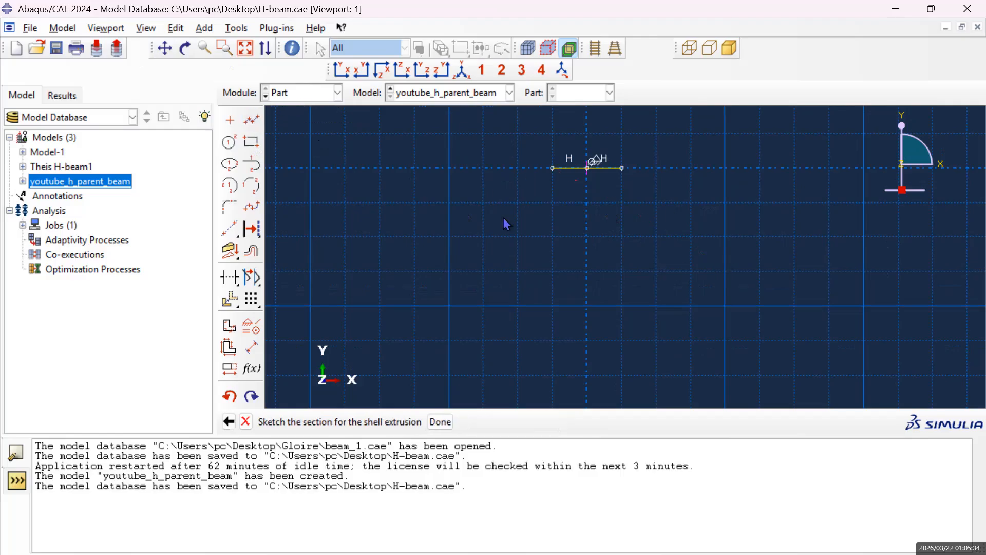
Sketch the web as a vertical line from the origin to (0, -100).
click(250, 121)
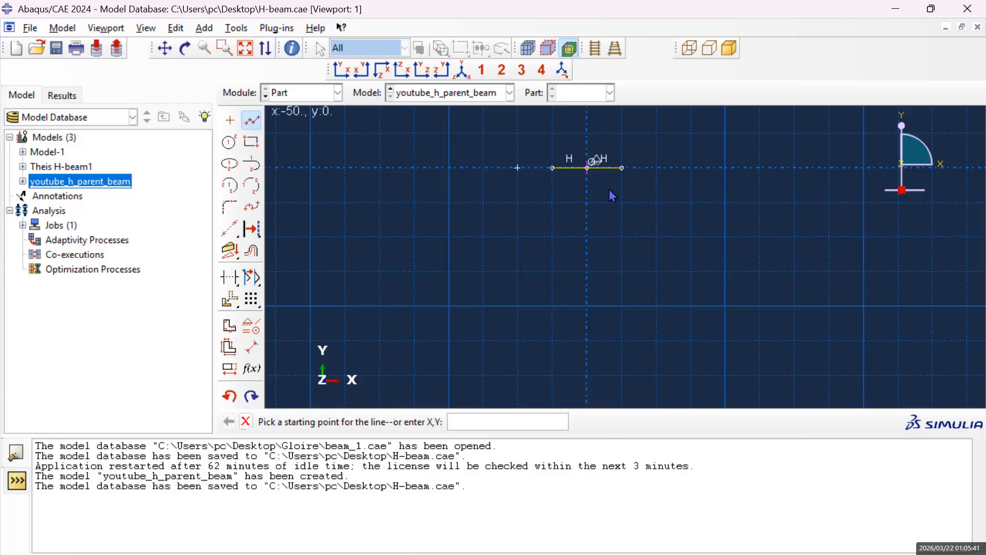
click(587, 168)
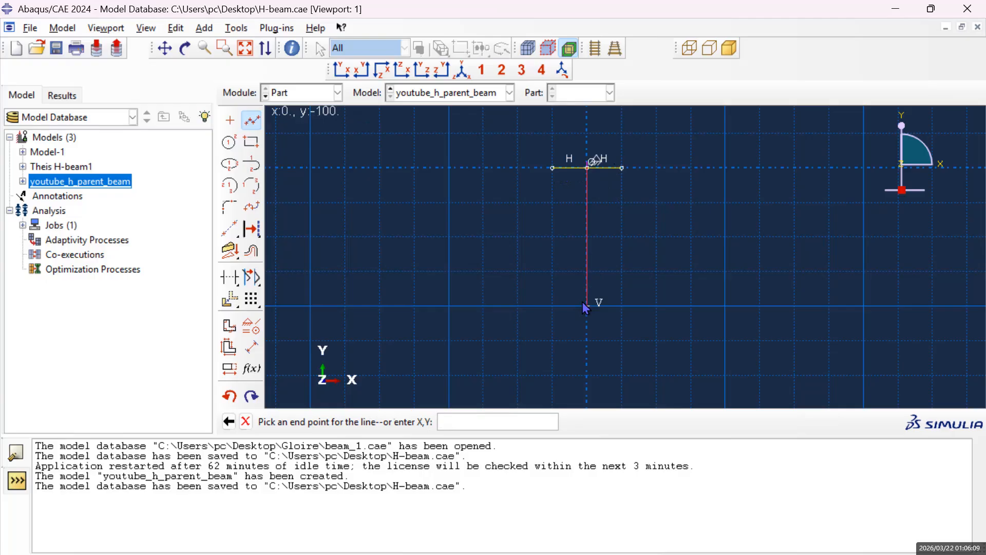
text(0,-100)
key(Return)
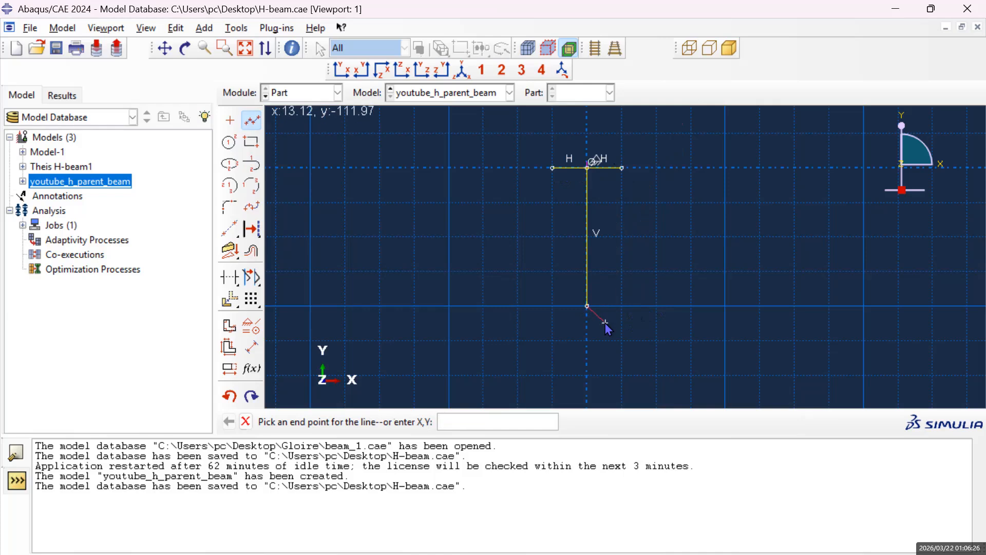
key(Escape)
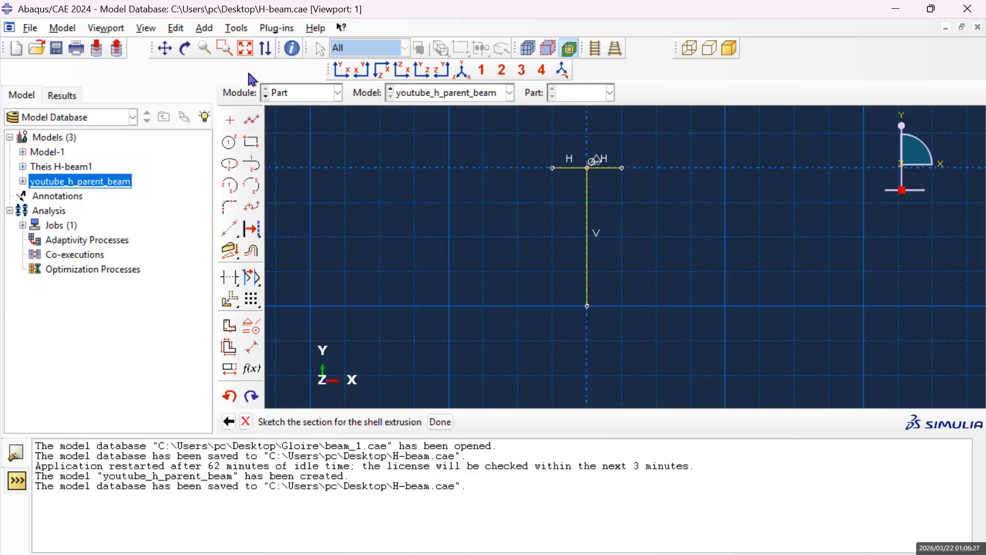
Sketch the left half of the lower flange as a line from the web's lower end to (-25, -100).
click(252, 120)
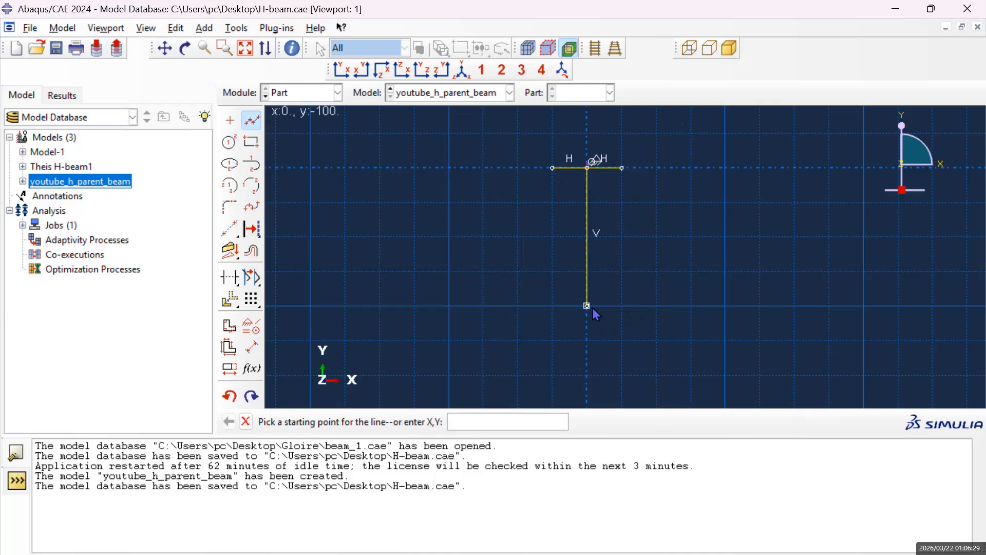
click(589, 305)
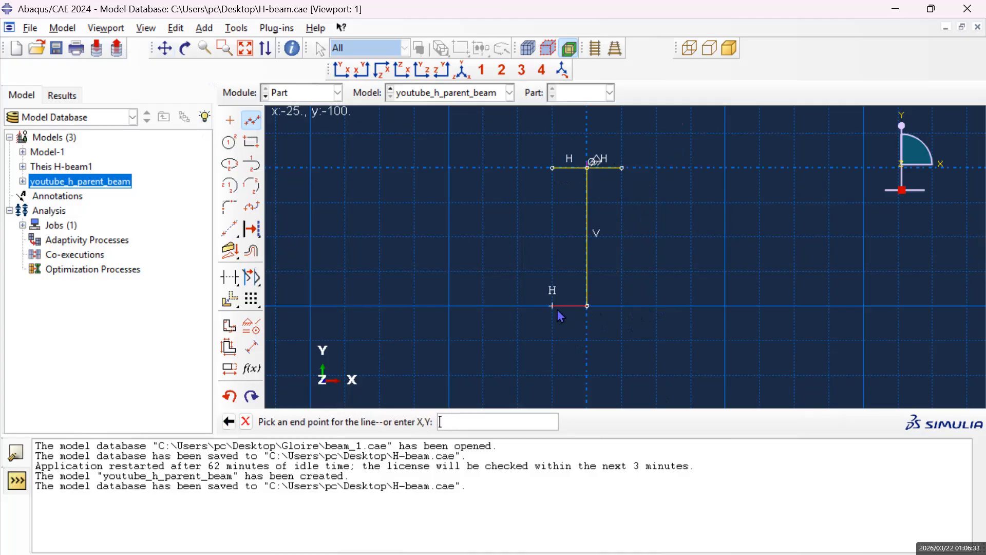
text(-25,-1000)
key(BackSpace)
key(Return)
key(Escape)
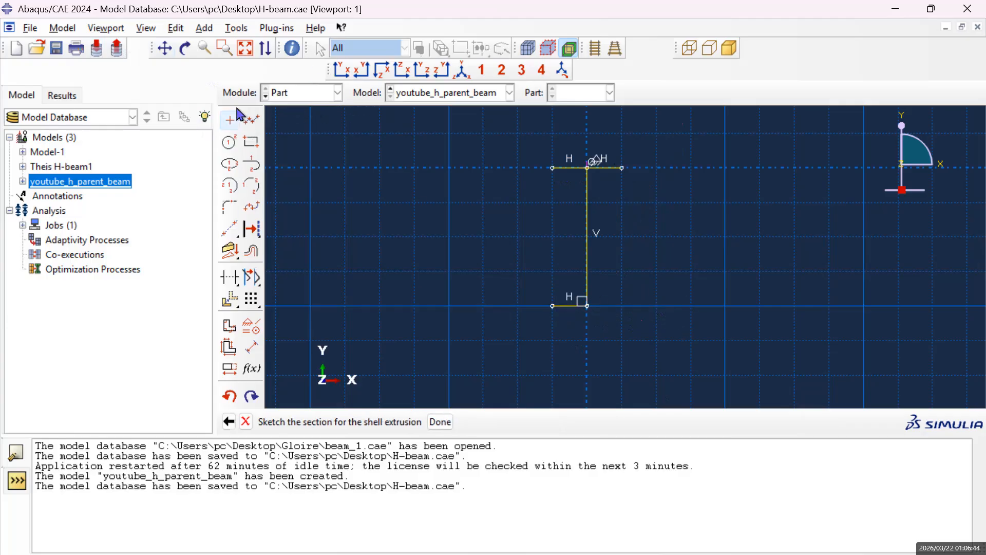
Sketch the right half of the lower flange as a line from the web's lower end to (25, -100).
click(252, 120)
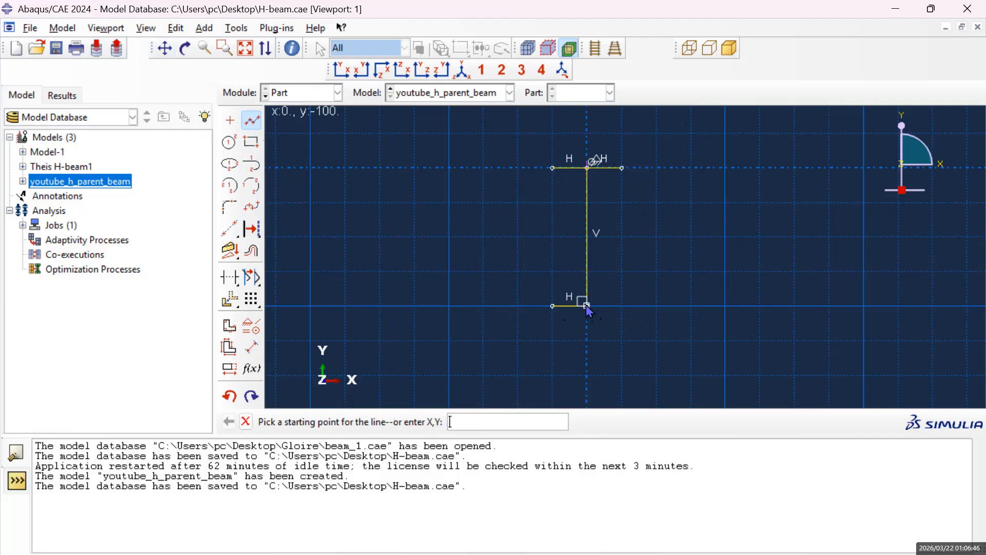
click(587, 306)
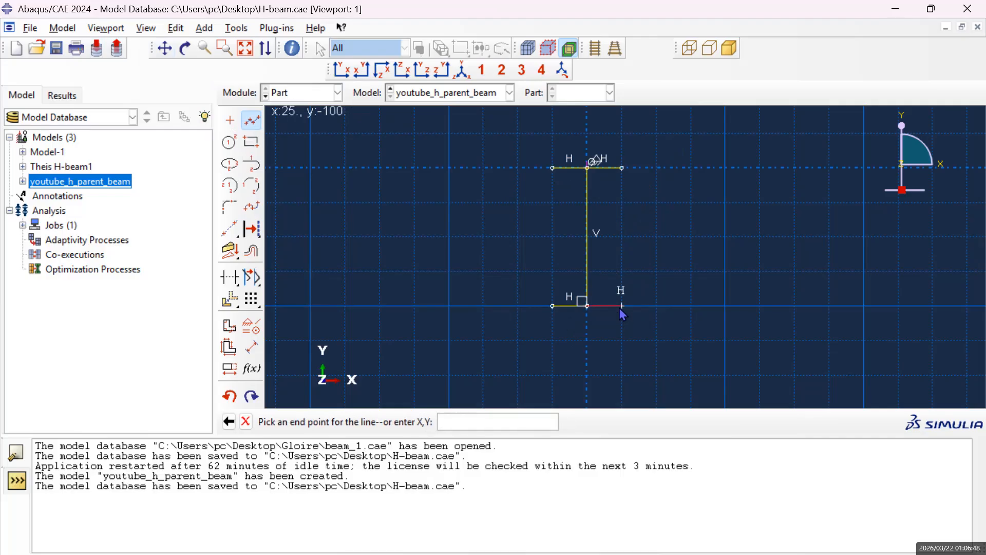
text(25,-100)
key(Return)
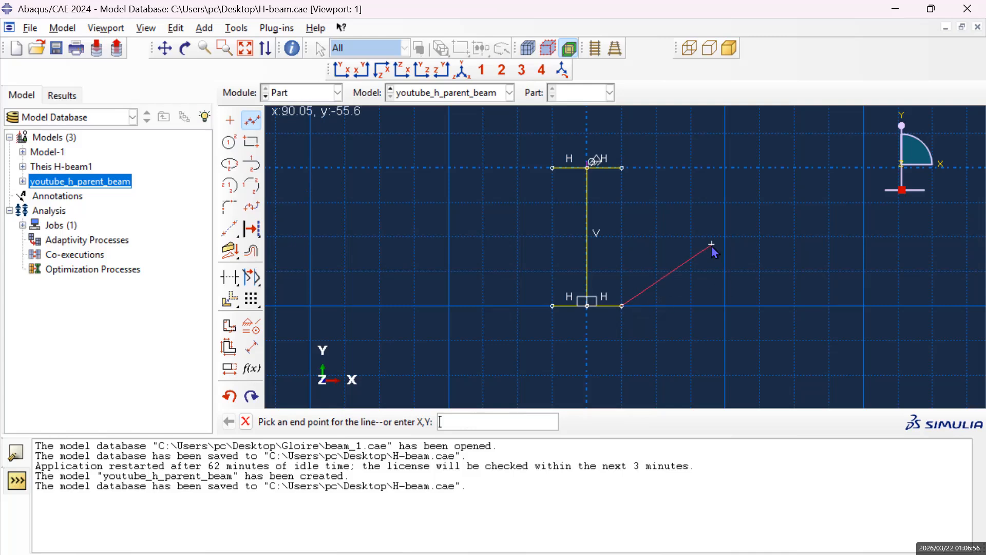
middle_click(574, 368)
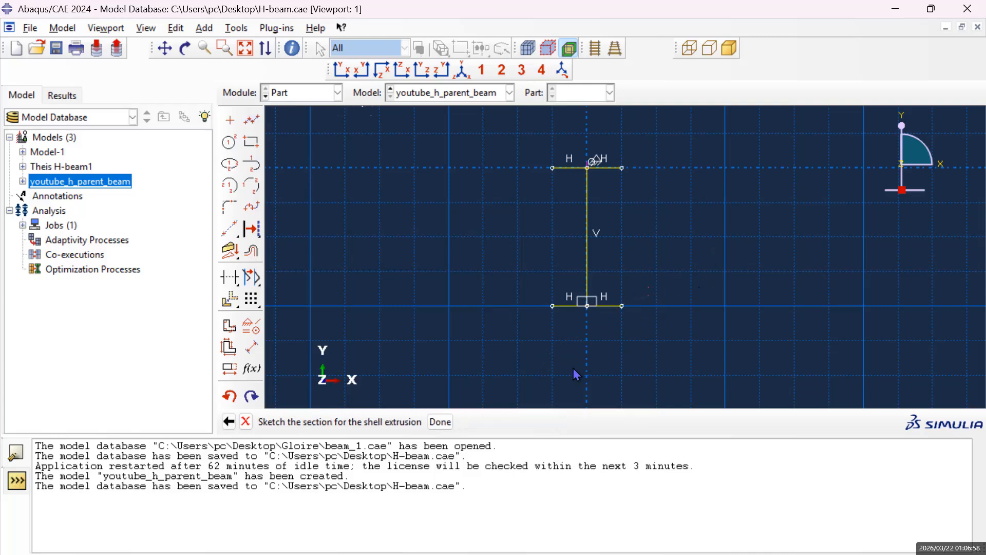
Check the lengths of the web and the lower flange's left half with the Dimension tool, without keeping any dimension.
scroll(600, 227, up, 1)
scroll(624, 218, down, 2)
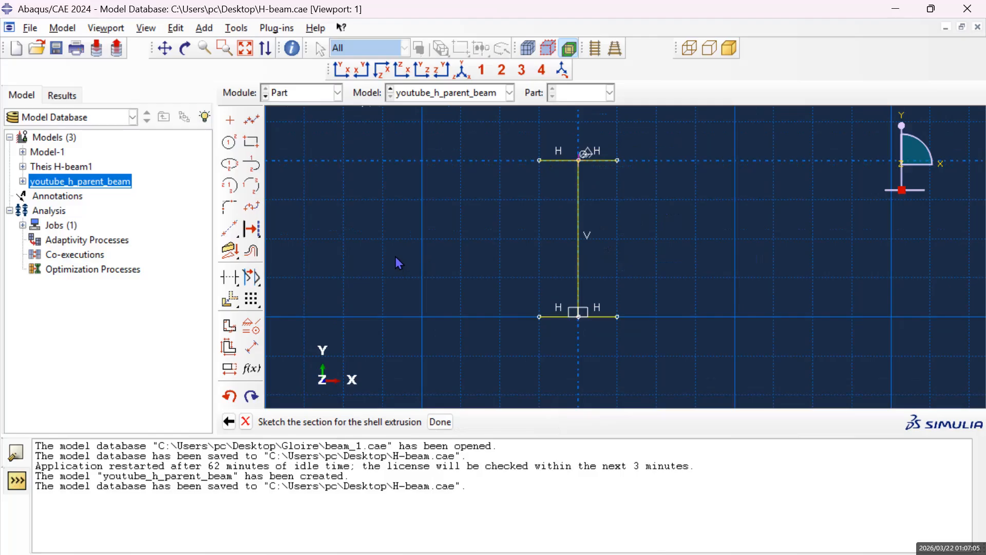
click(248, 351)
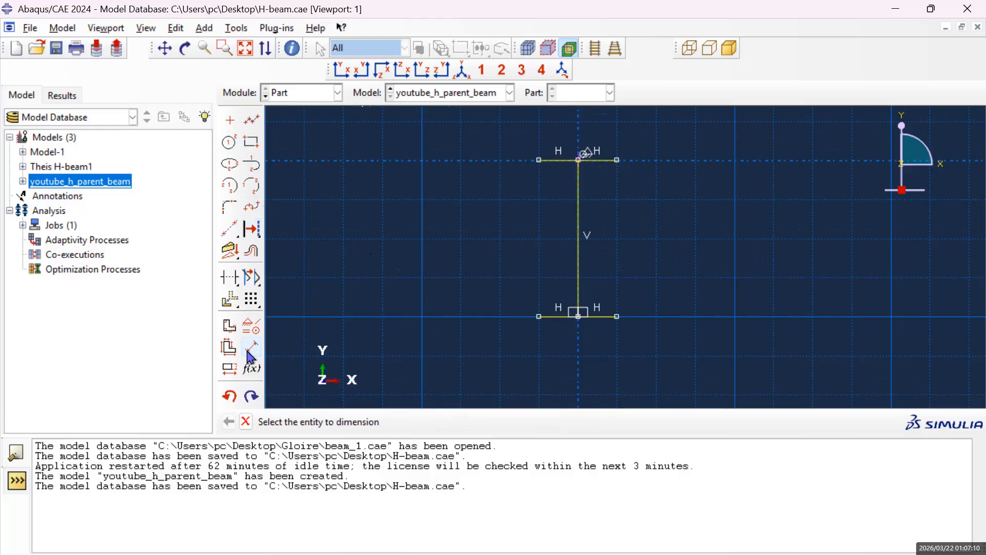
click(578, 212)
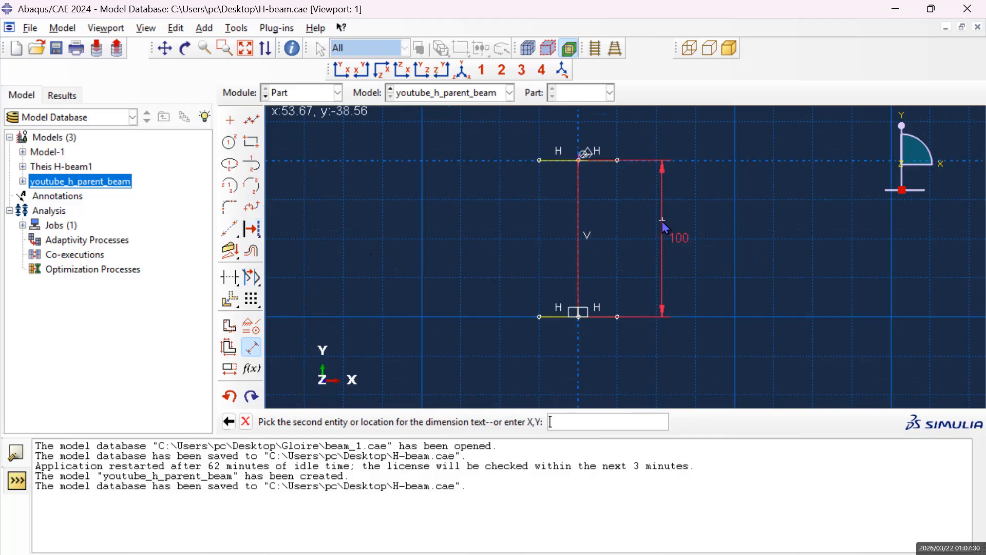
key(Escape)
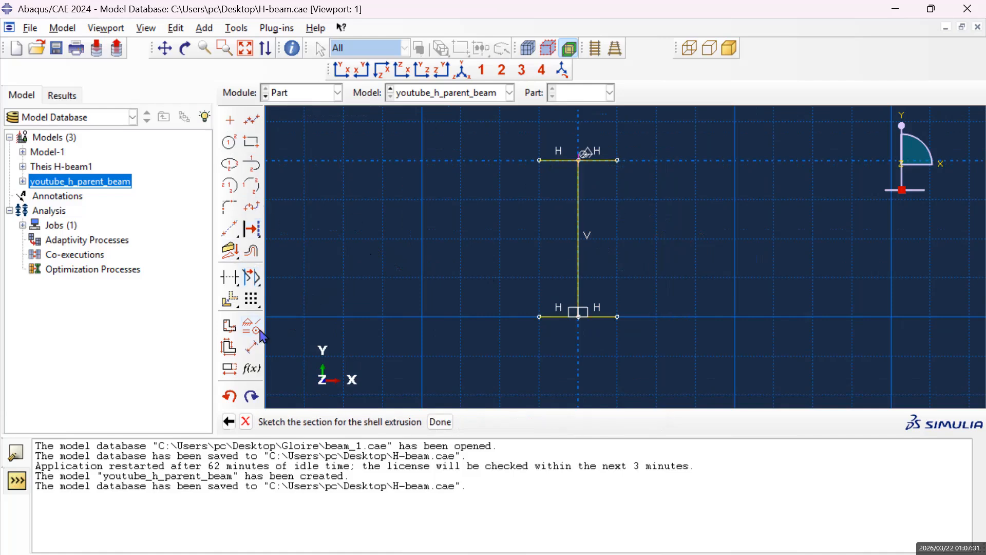
click(253, 349)
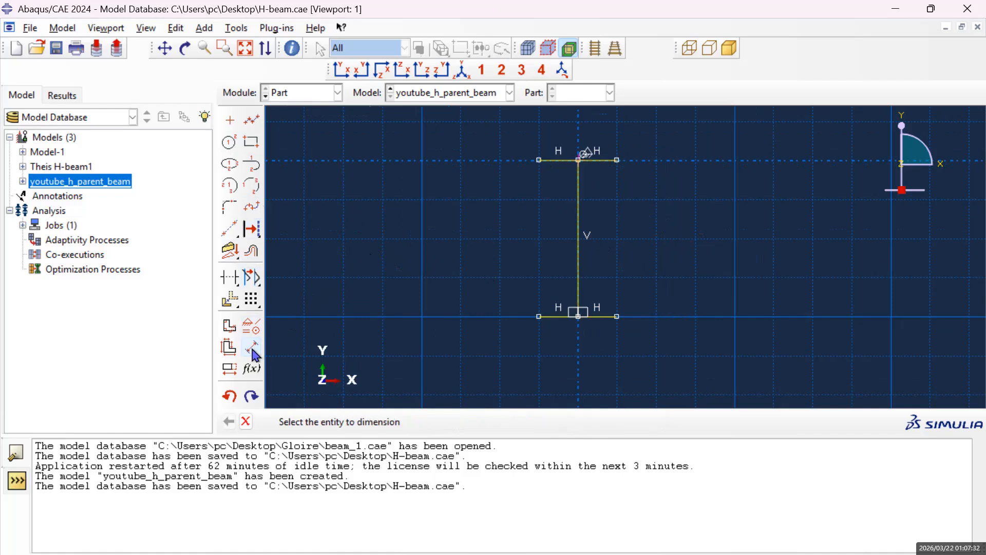
click(557, 318)
click(561, 346)
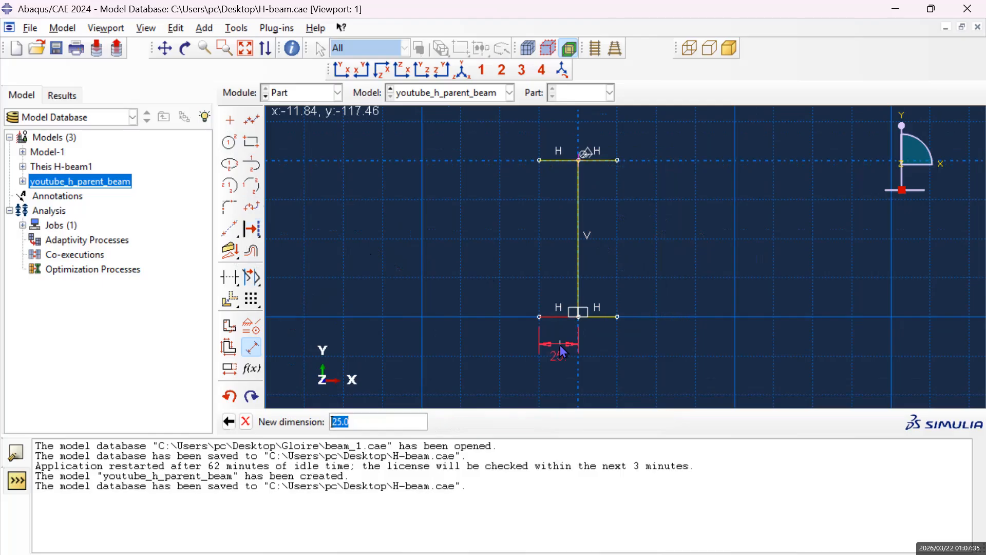
key(Escape)
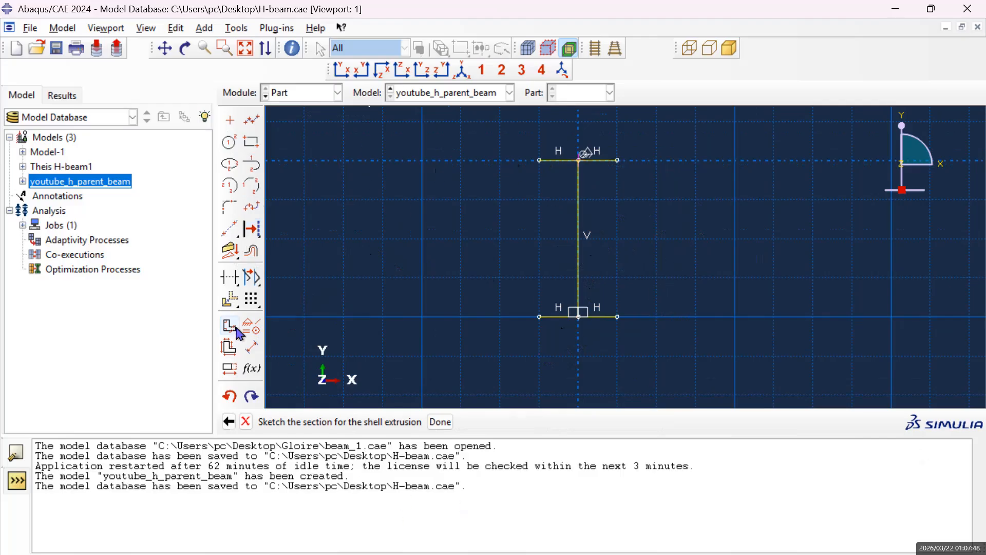
Finish the H-section sketch and extrude it as a shell to a blind depth of 2930.
click(443, 428)
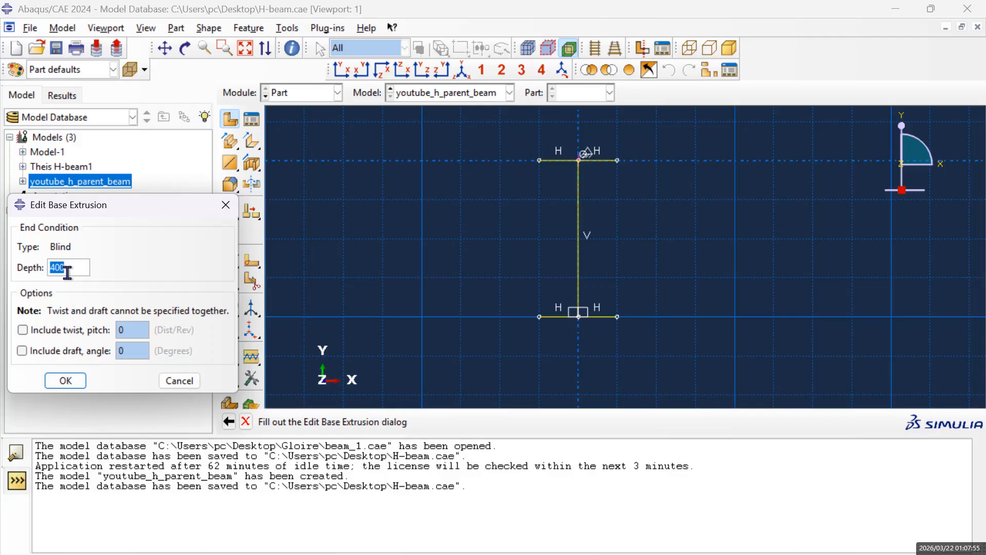
text(40)
key(BackSpace)
key(BackSpace)
text(2930)
key(Return)
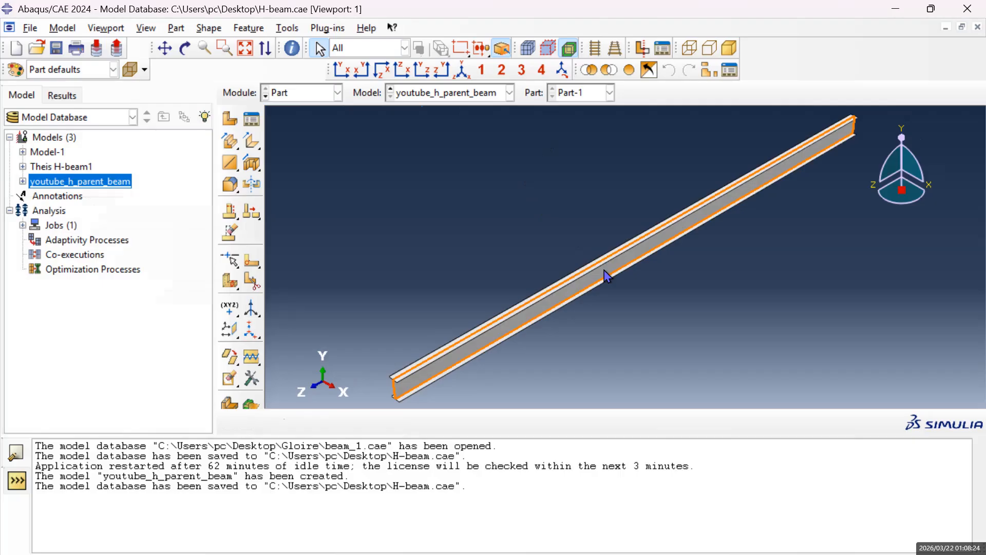
Examine the extruded H-beam shell along its length and up close at its near end.
scroll(568, 310, down, 2)
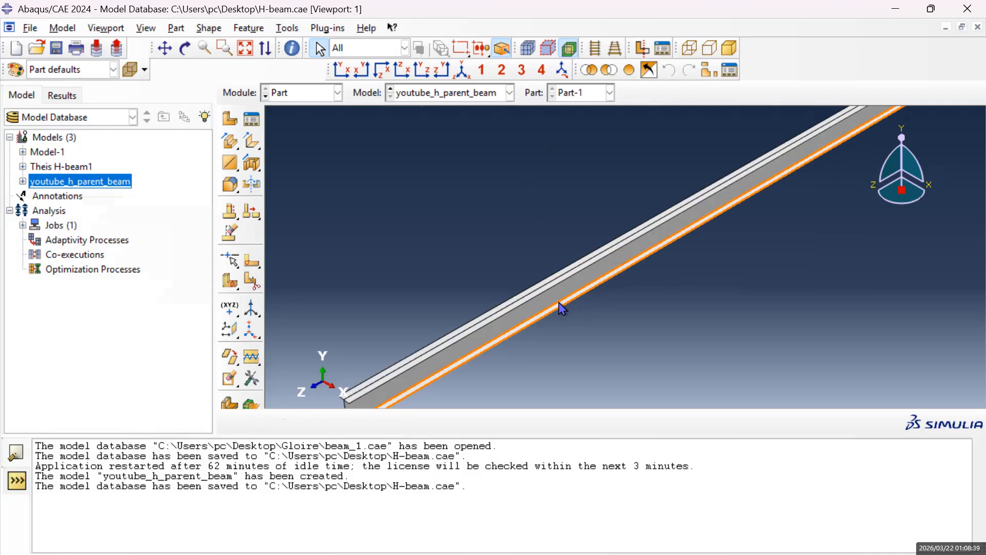
scroll(499, 343, up, 4)
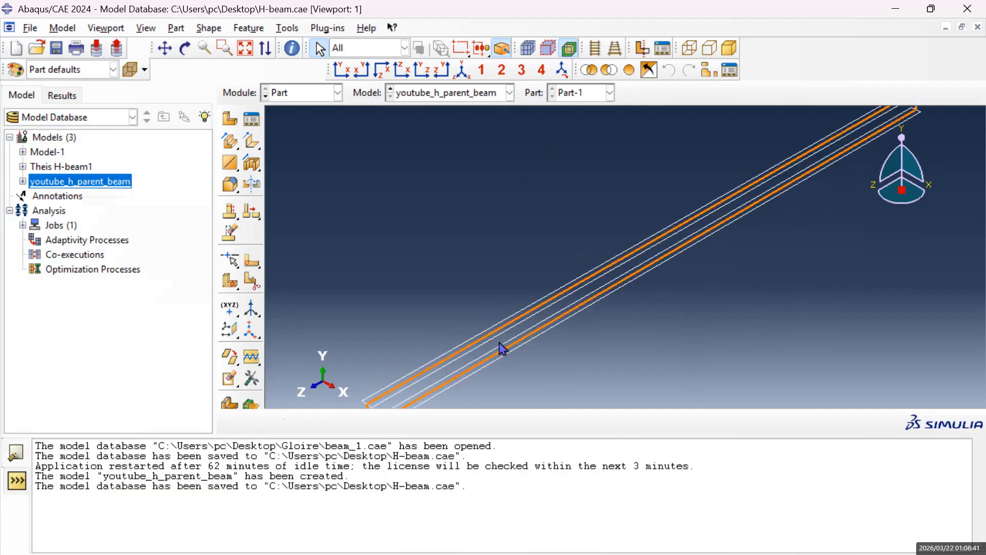
scroll(502, 346, up, 1)
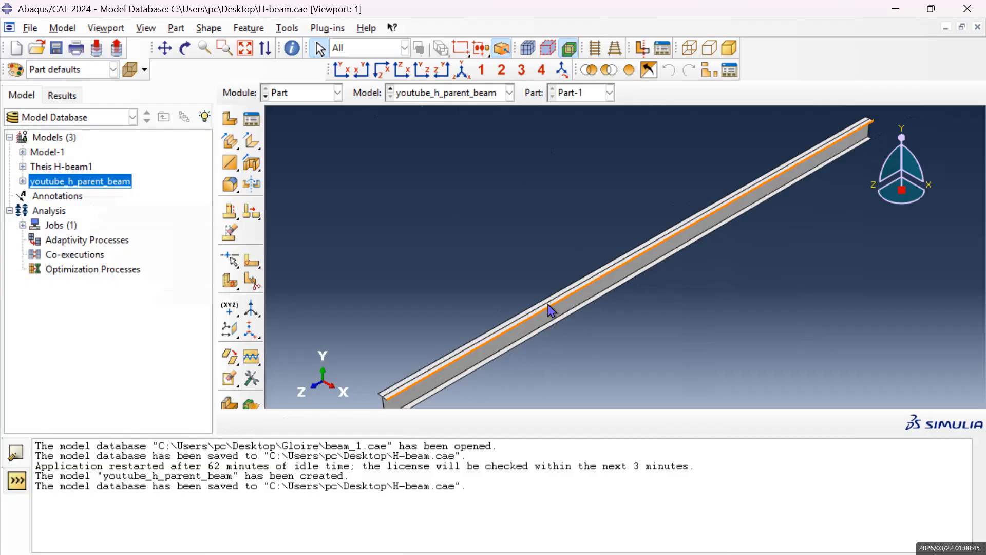
scroll(509, 354, down, 3)
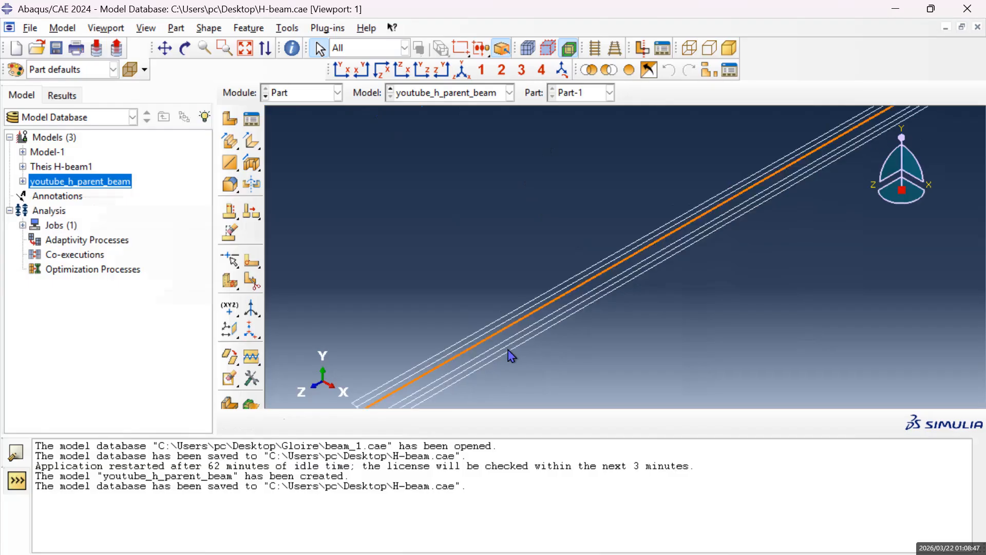
click(164, 49)
drag(411, 273, 432, 357)
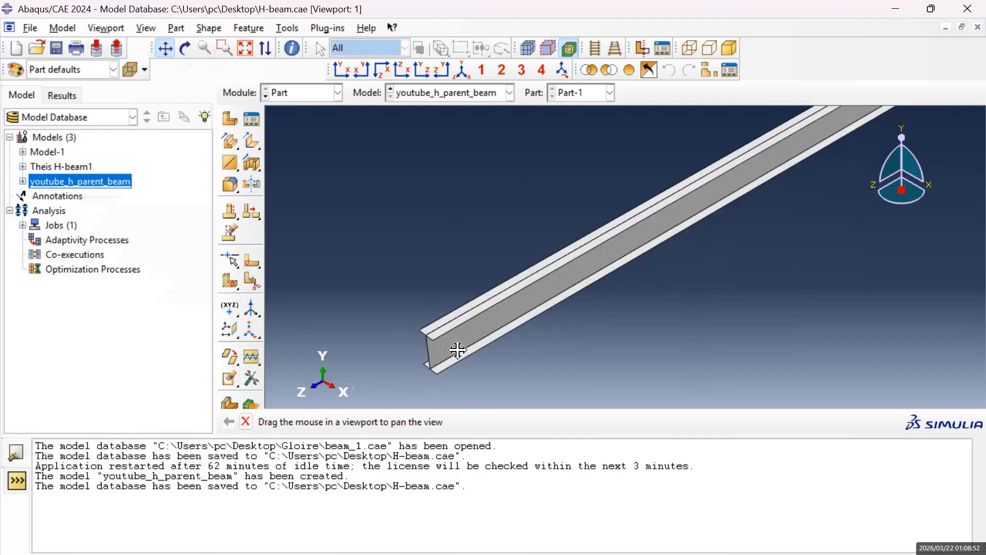
key(Escape)
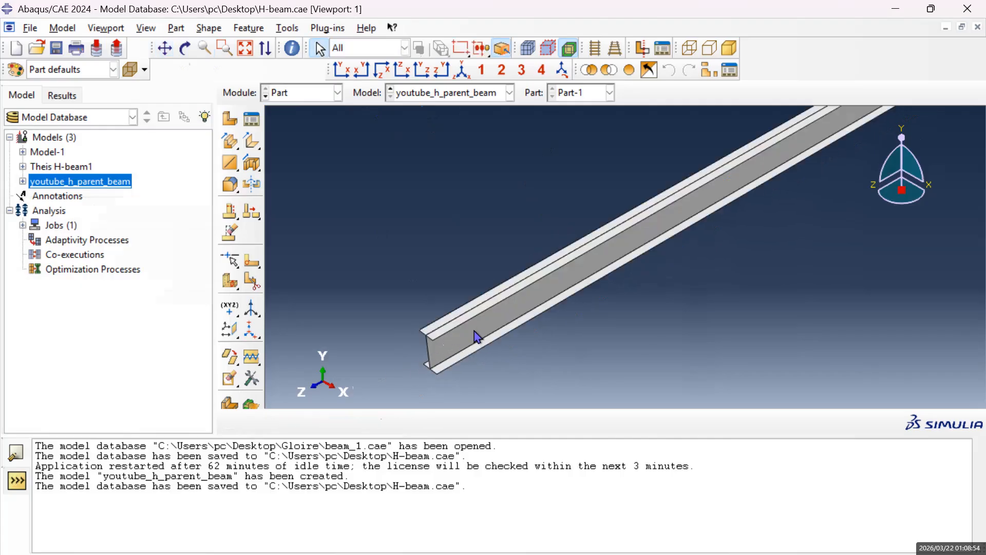
click(477, 337)
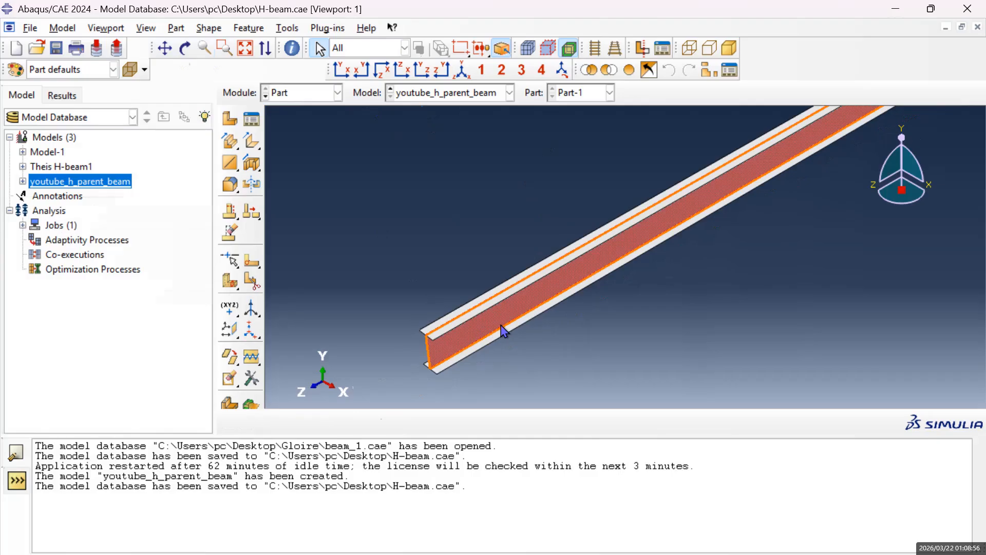
click(494, 307)
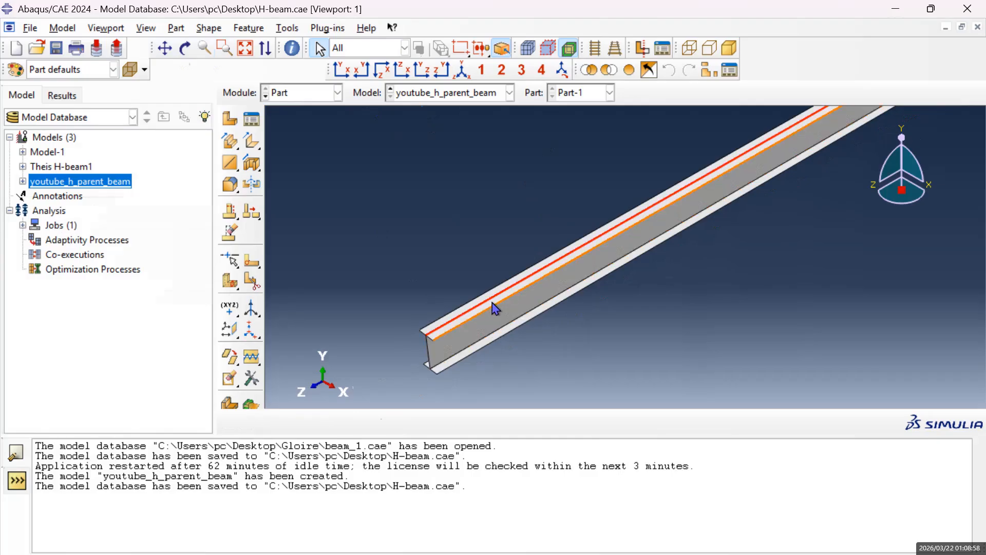
click(492, 307)
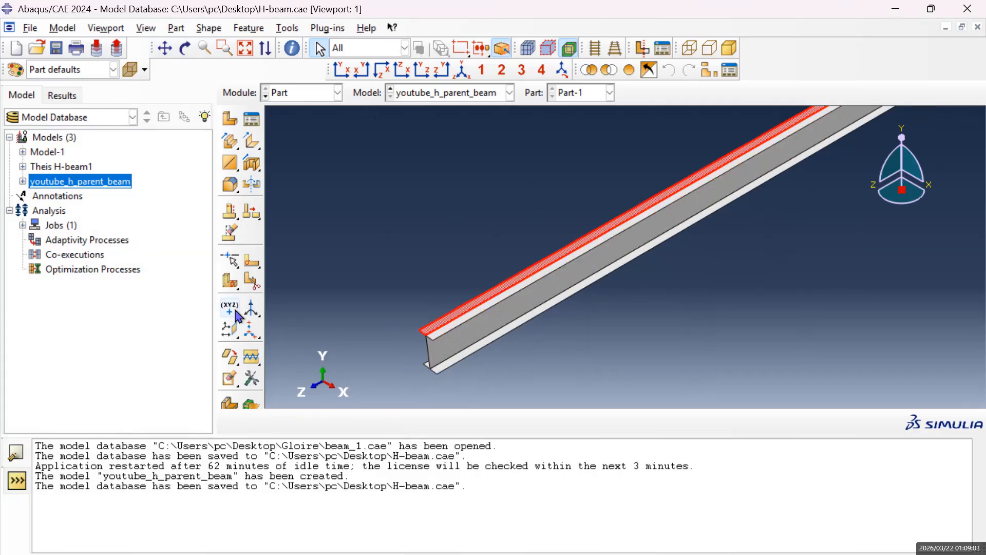
Switch to the Property module and start a new material named steel_Q355B.
click(338, 94)
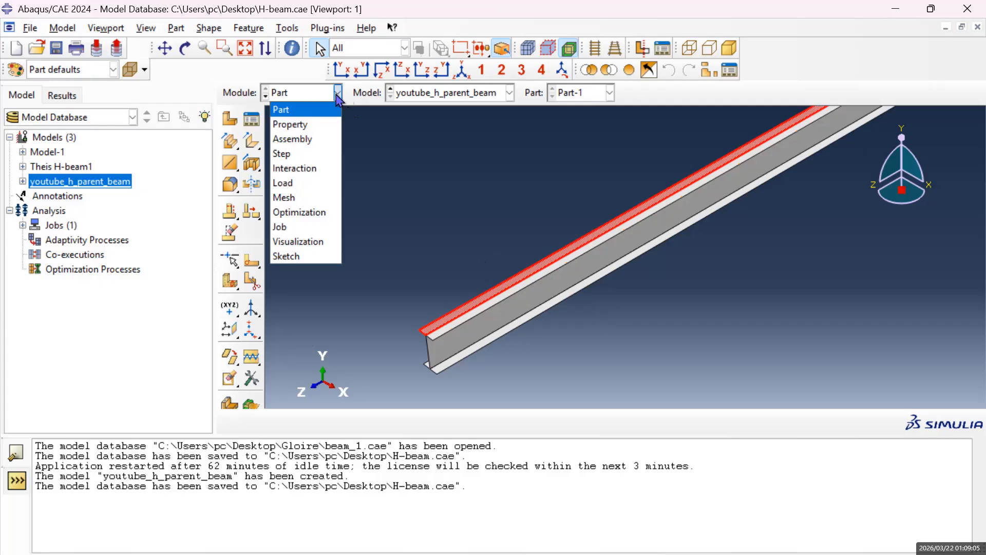
click(302, 129)
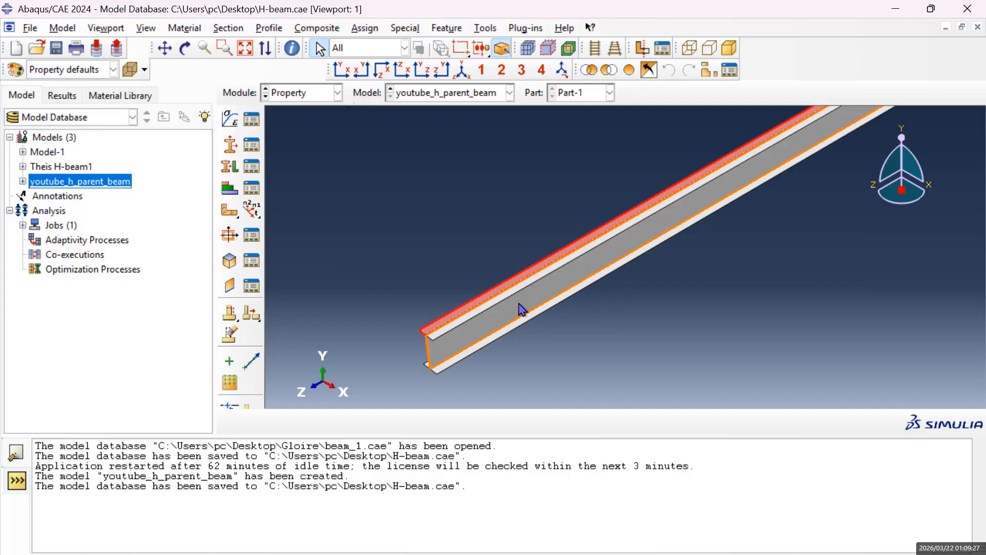
click(237, 129)
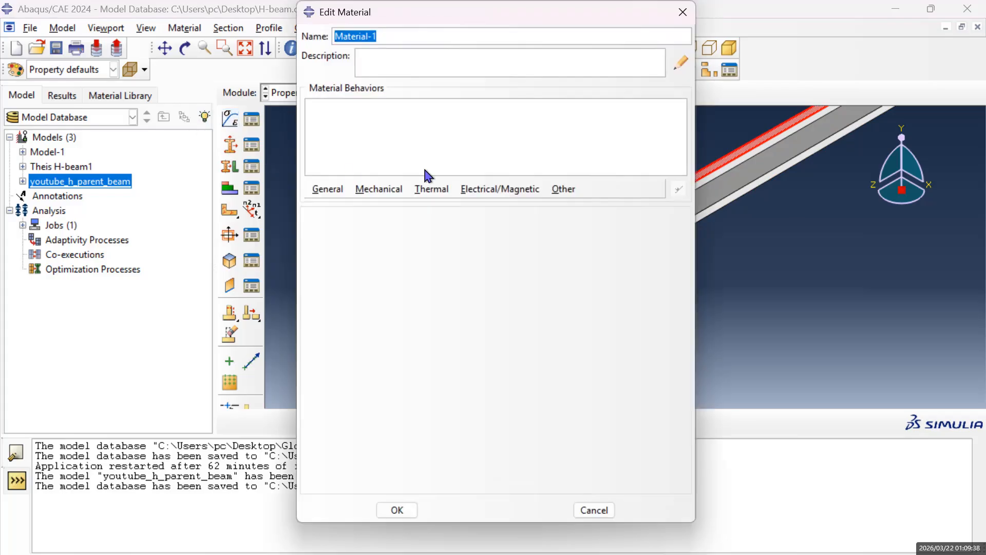
click(391, 39)
key(BackSpace)
key(BackSpace)
key(BackSpace)
key(BackSpace)
key(BackSpace)
key(BackSpace)
key(BackSpace)
key(BackSpace)
key(BackSpace)
key(BackSpace)
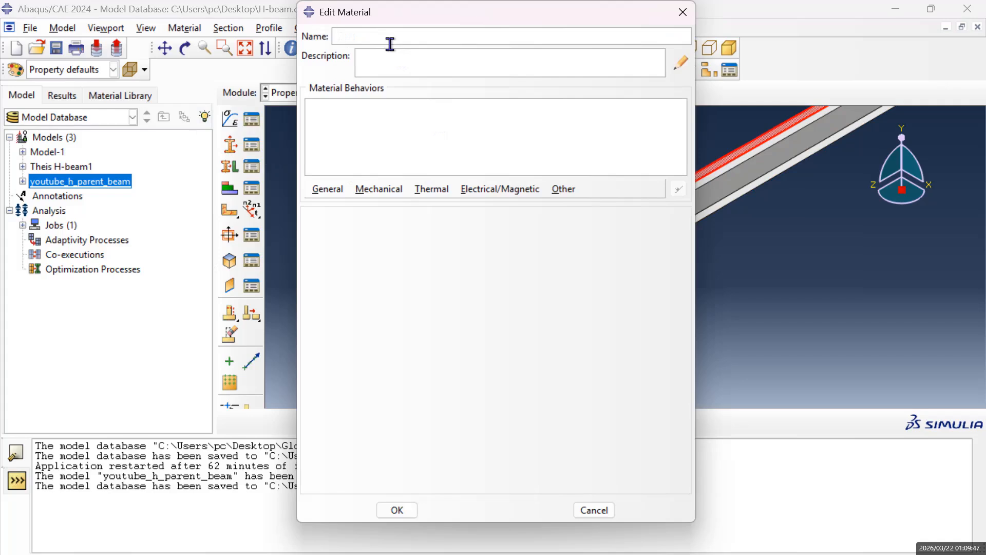
text(steel)
text(_Q355B)
Give steel_Q355B an isotropic Elastic behavior with Young's modulus 210000 and Poisson's ratio 0.3, and save the material.
click(327, 189)
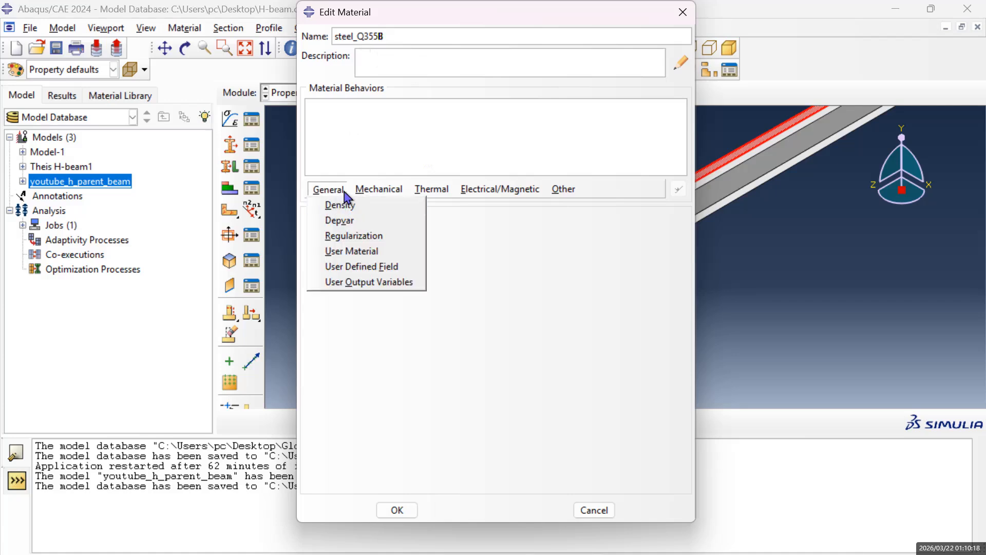
click(379, 190)
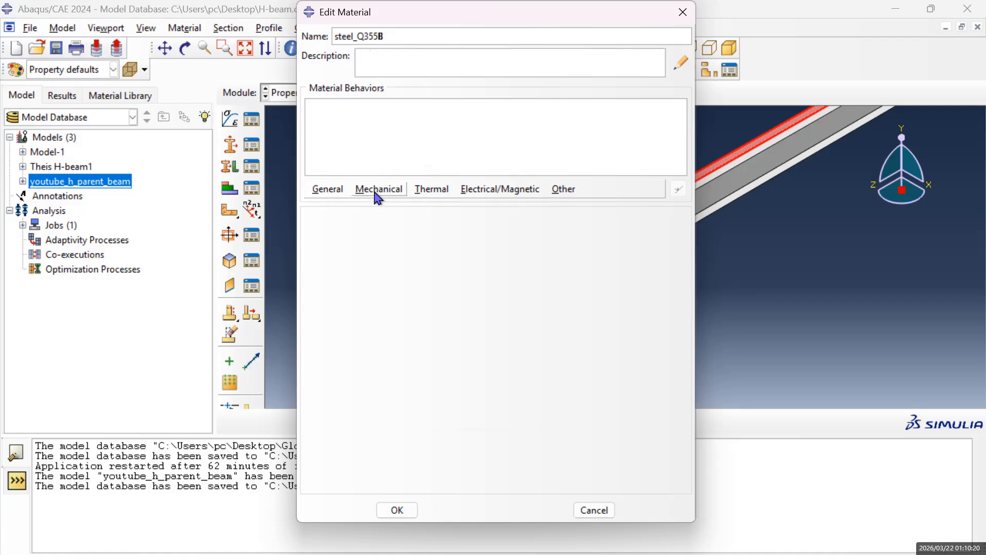
click(379, 191)
mouse_move(377, 212)
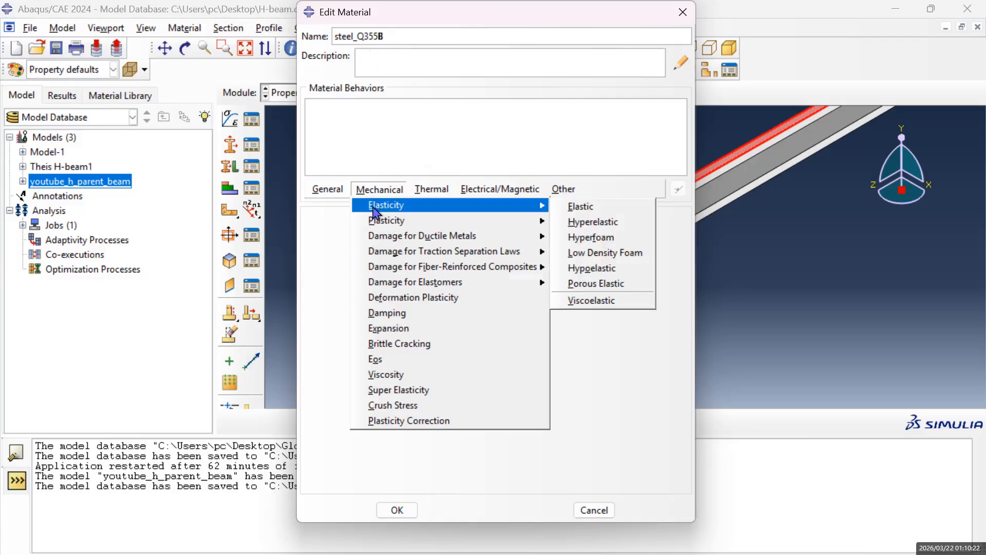
click(576, 209)
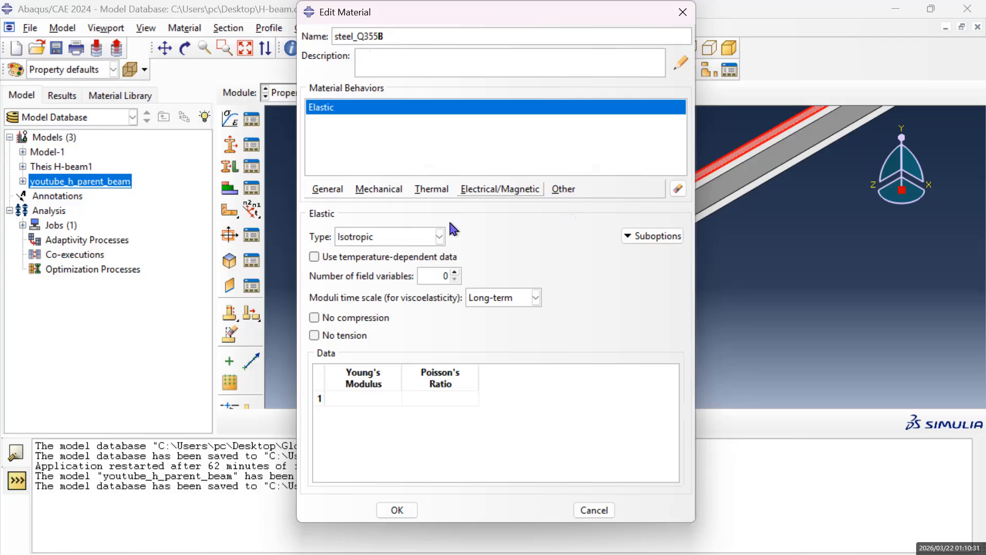
click(351, 399)
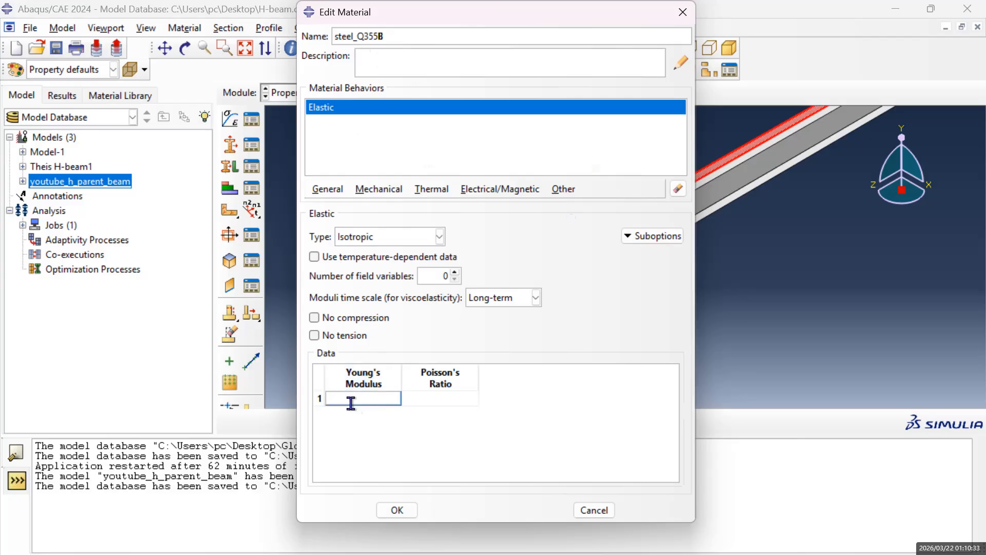
text(210000)
click(448, 403)
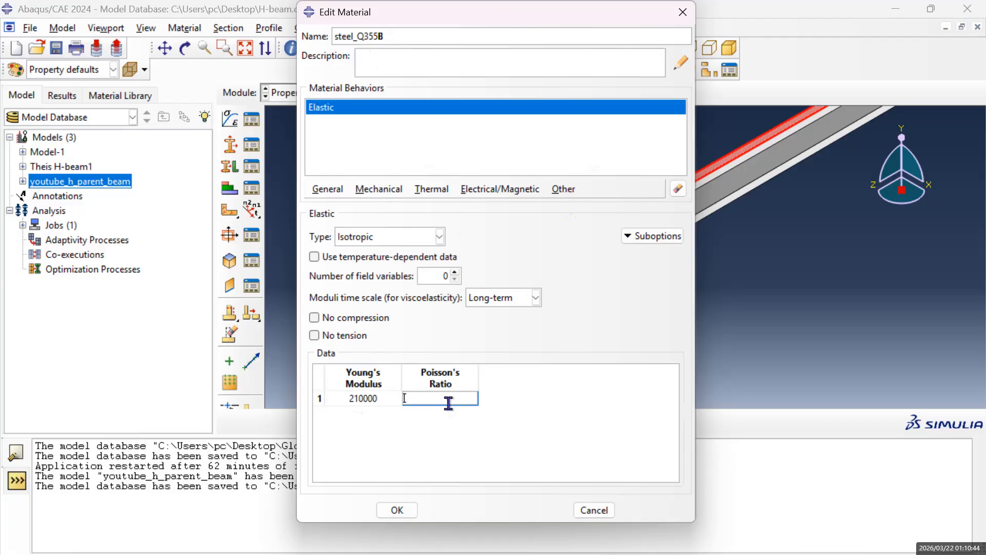
text(0.3)
click(397, 509)
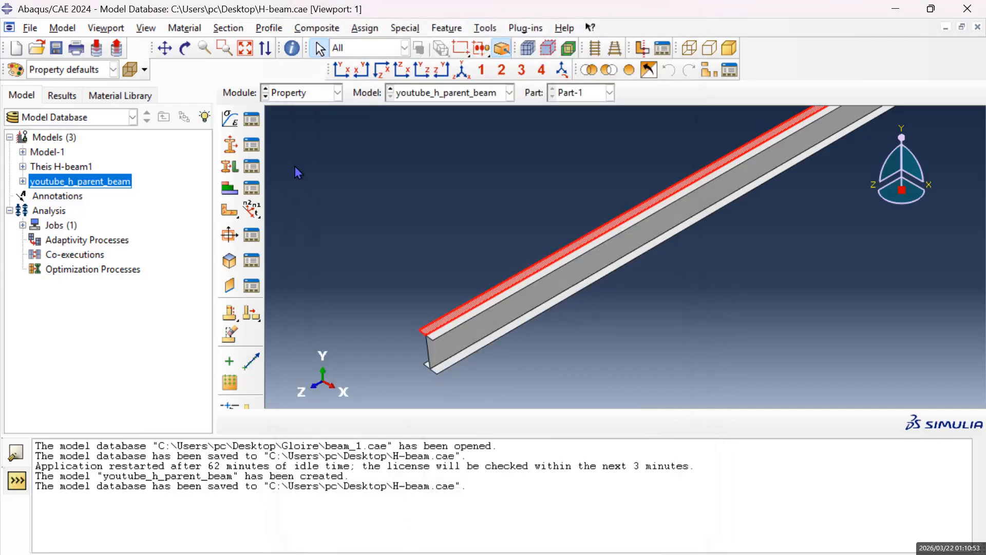
Open the existing material steel_Q355B for editing and add a Plastic behavior to it.
click(232, 122)
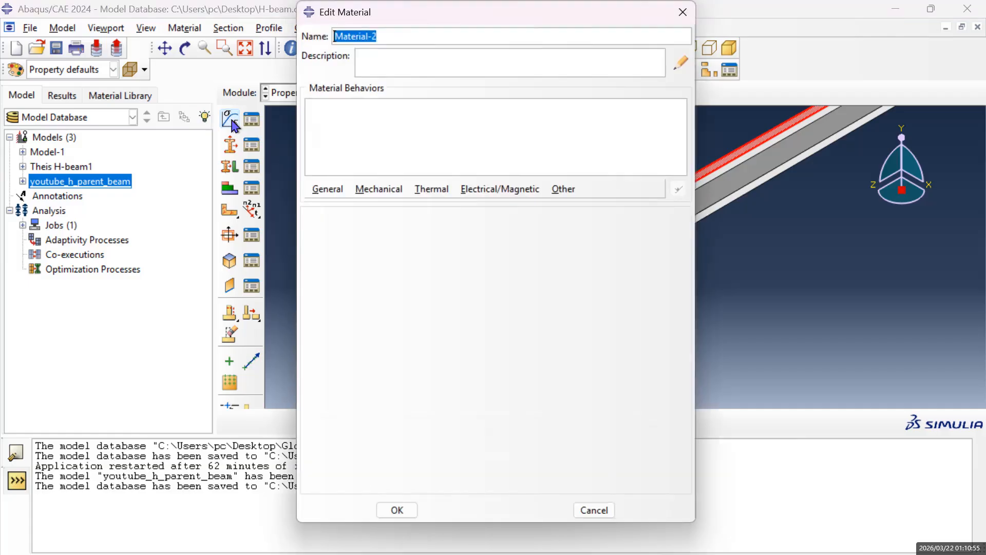
click(682, 11)
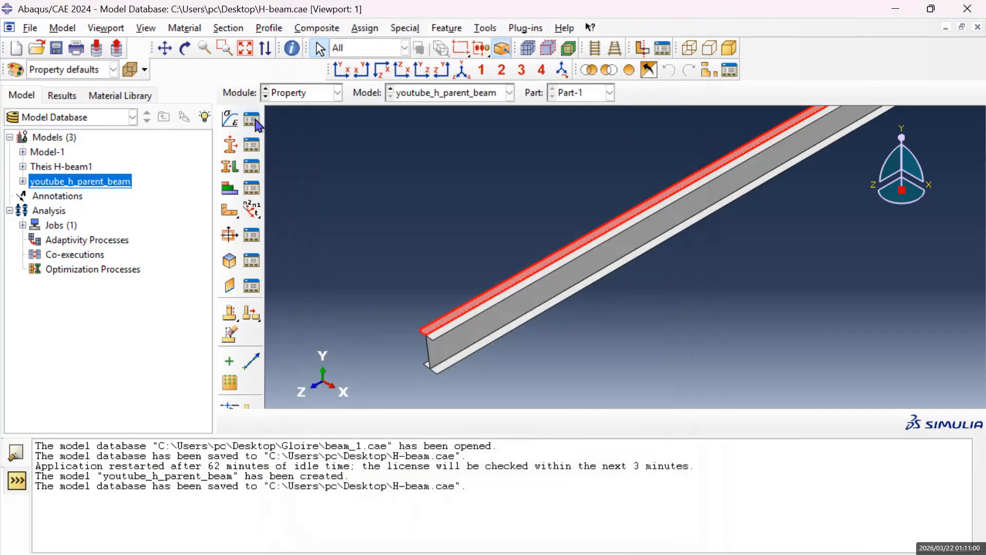
click(252, 122)
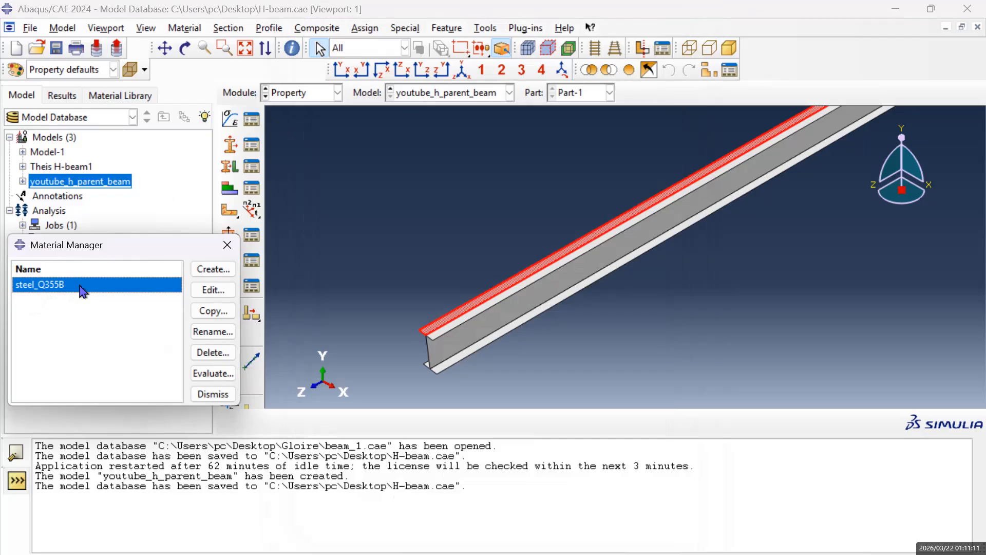
click(220, 293)
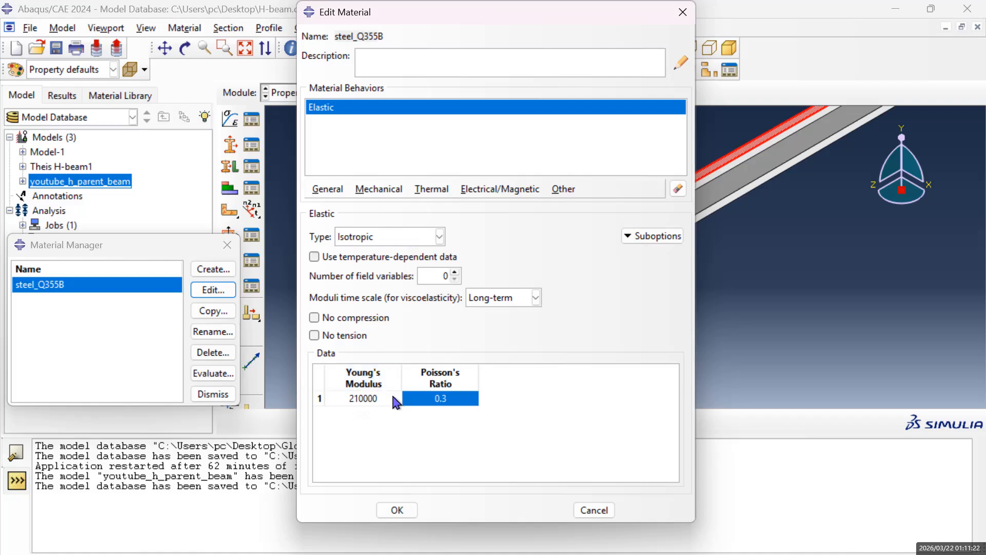
click(379, 189)
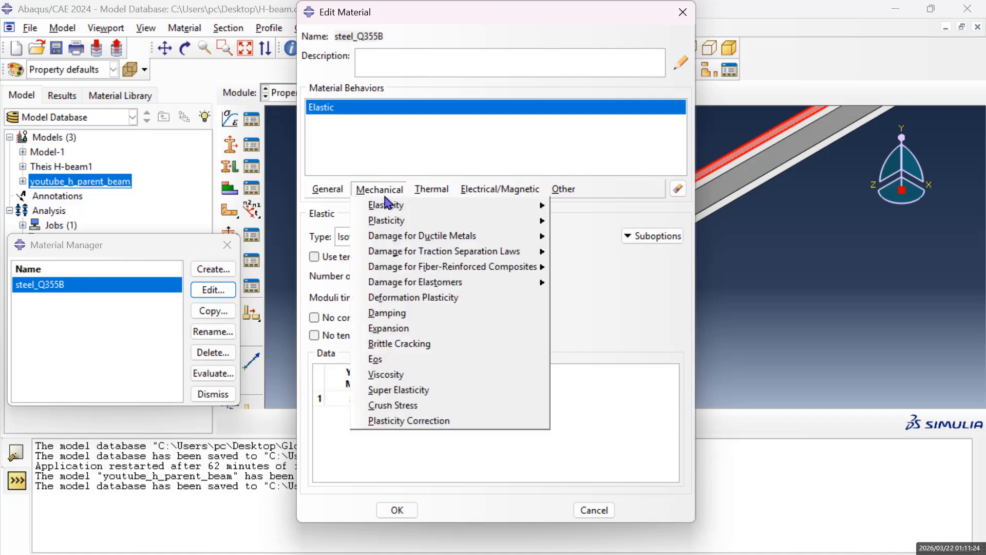
mouse_move(398, 220)
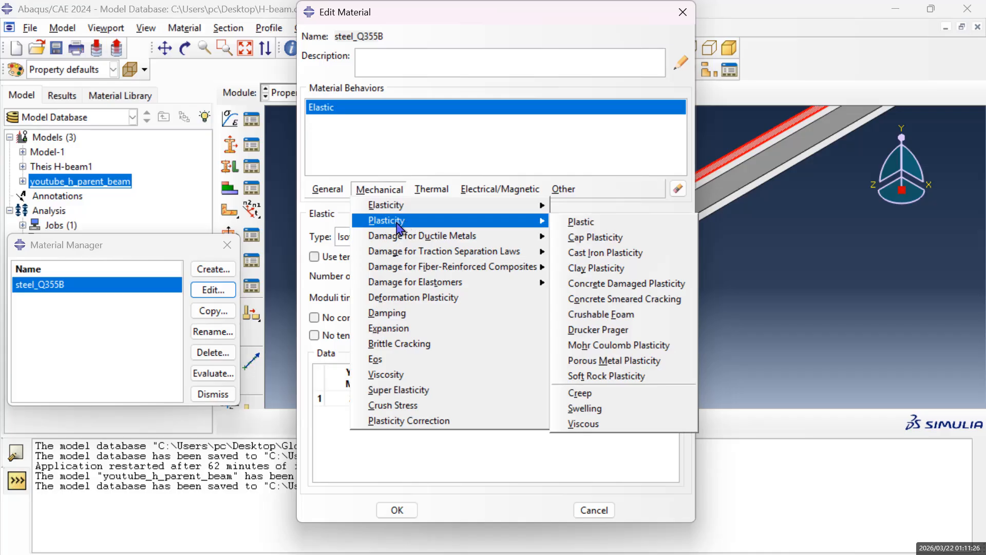
click(570, 225)
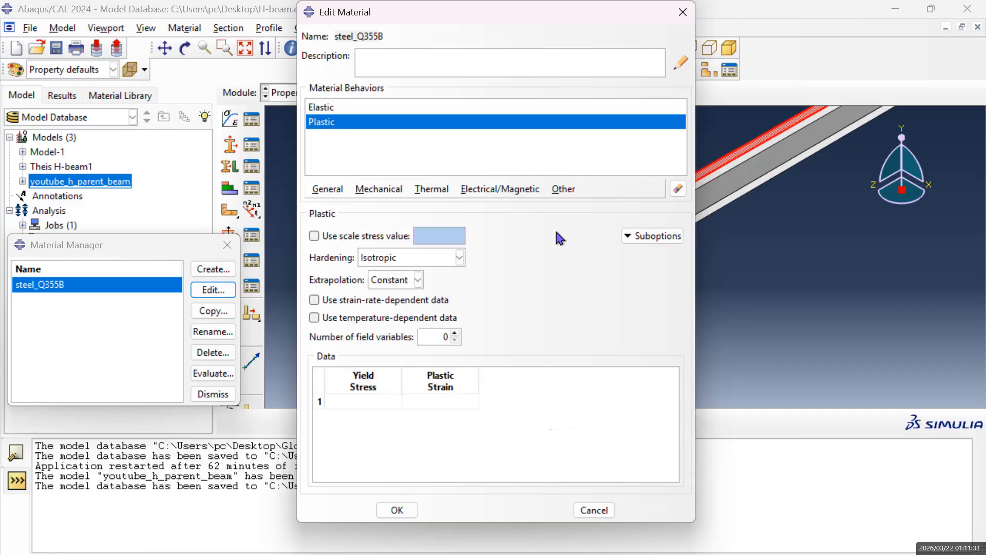
Enter the first two plastic data rows: yield stress 530 at plastic strain 0, and 560 at 0.01.
click(362, 402)
text(530)
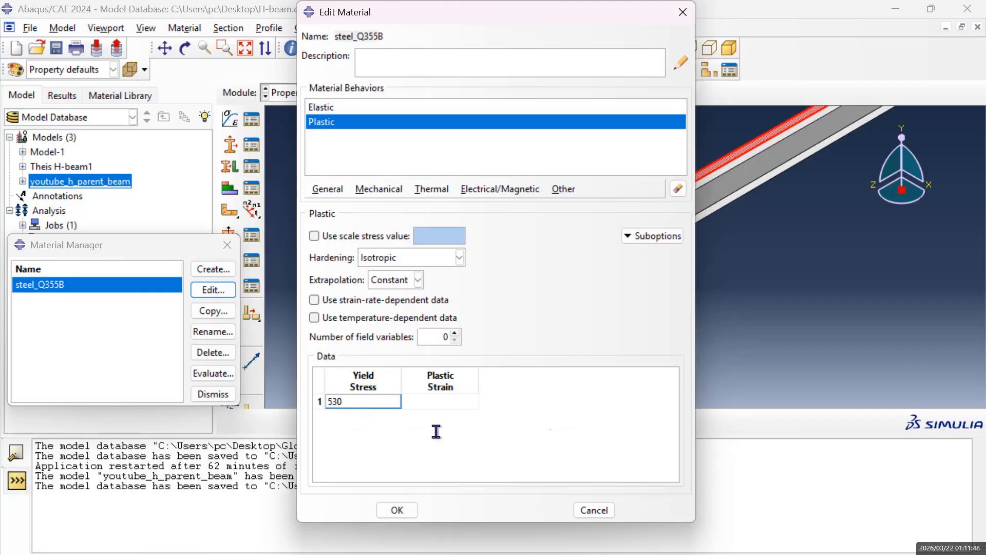
click(433, 396)
text(0)
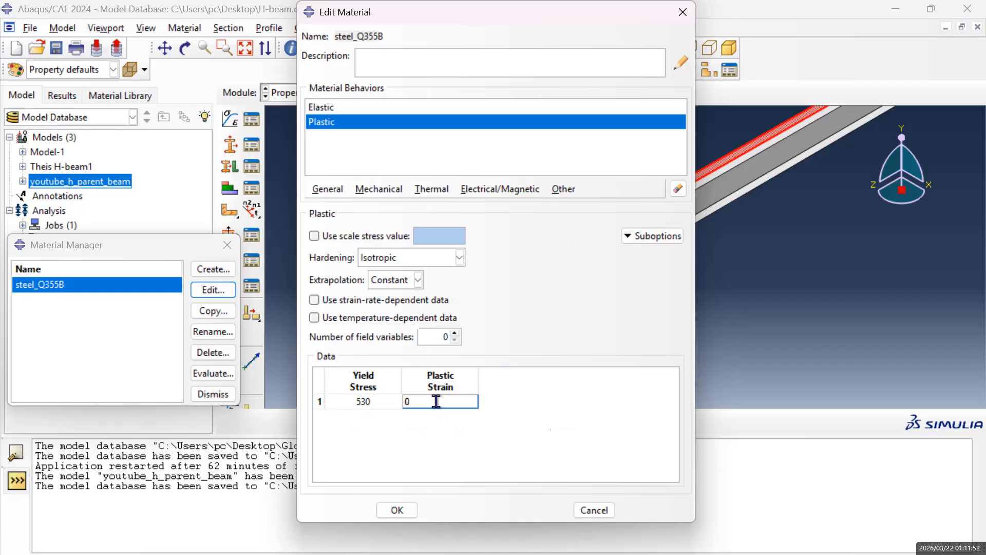
key(Tab)
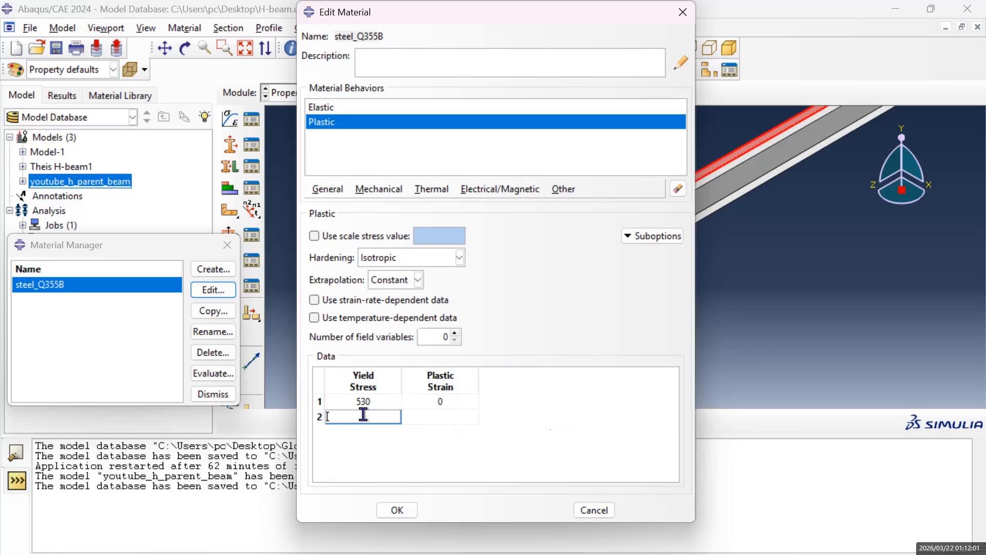
text(560)
click(439, 417)
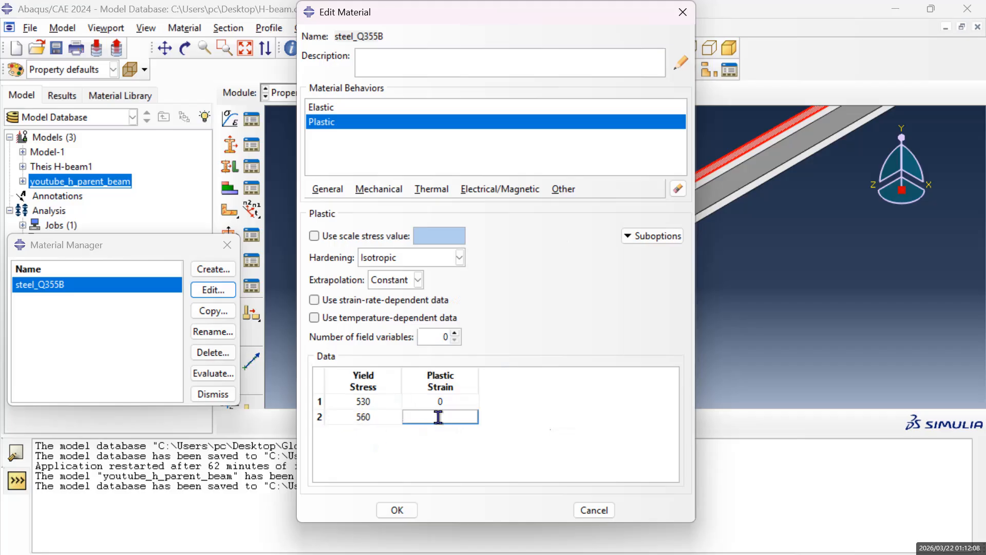
text(0.01)
key(Tab)
Add plastic data rows of yield stress 590 at strain 0.03 and 620 at 0.06, and save the material.
click(440, 430)
text(0.0)
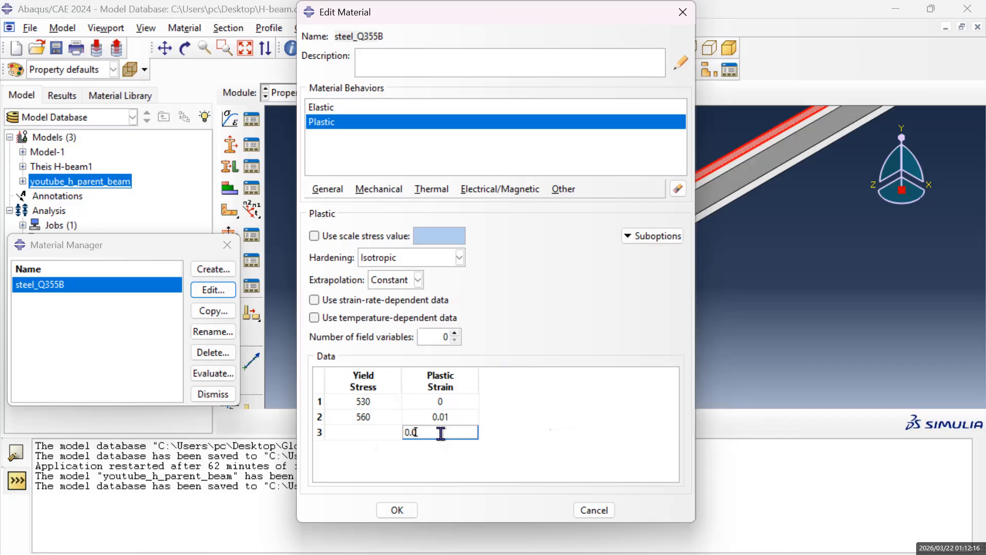
text(3)
click(353, 430)
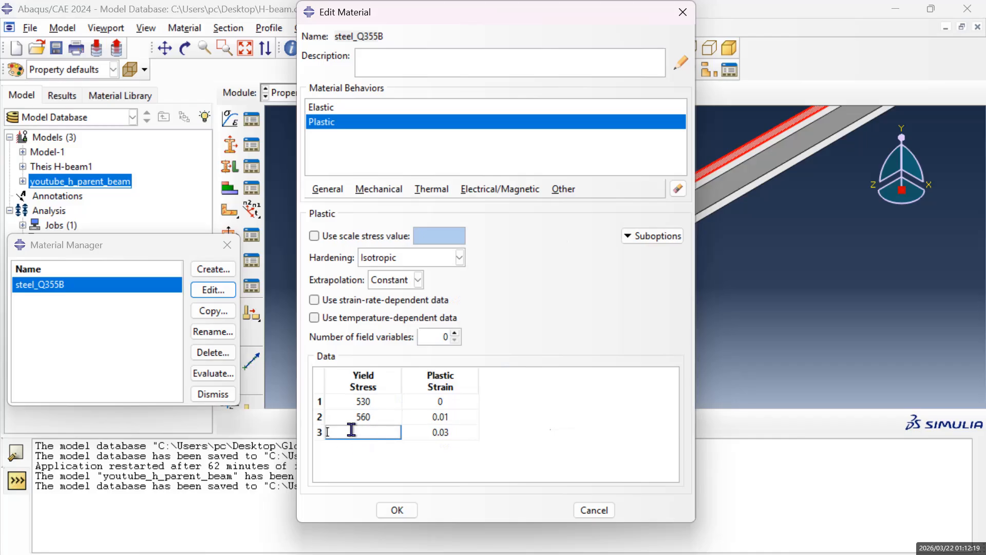
text(590)
click(452, 432)
click(454, 432)
key(Return)
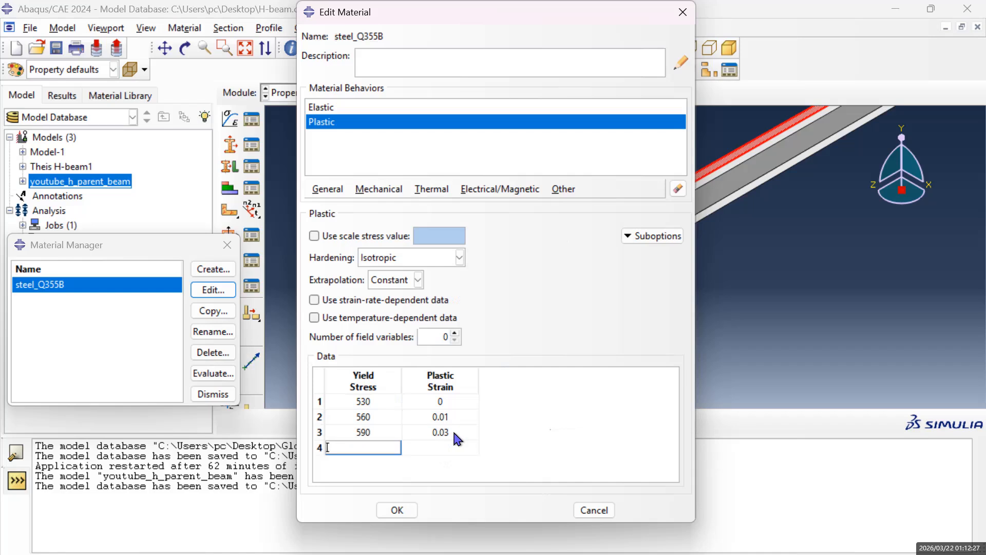
text(620)
click(434, 445)
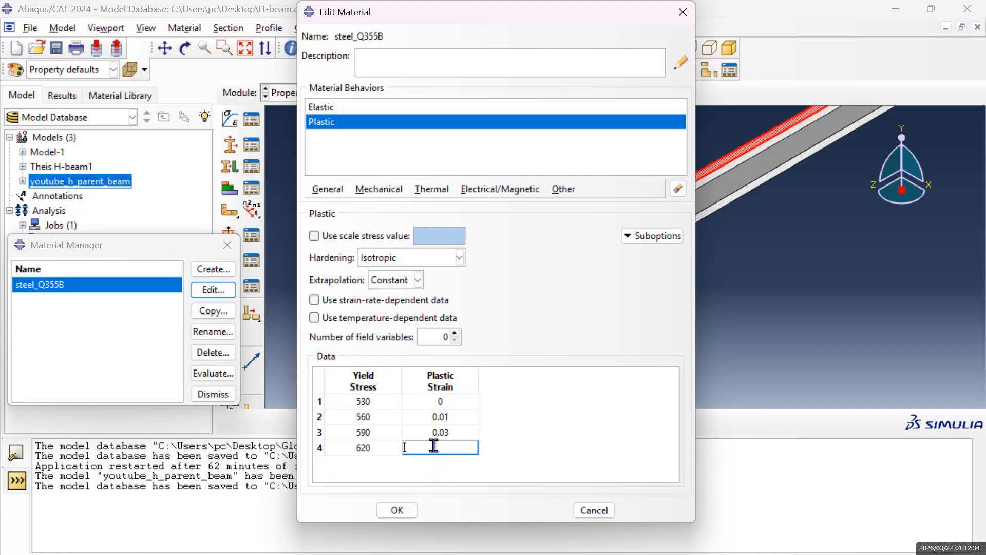
text(0.06)
click(403, 511)
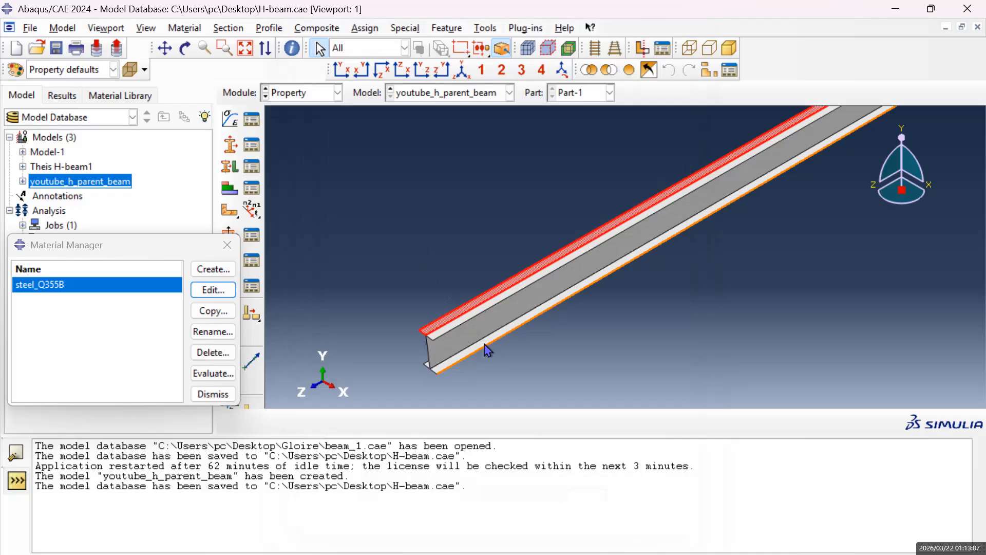
Create a homogeneous shell section named flange.
click(231, 144)
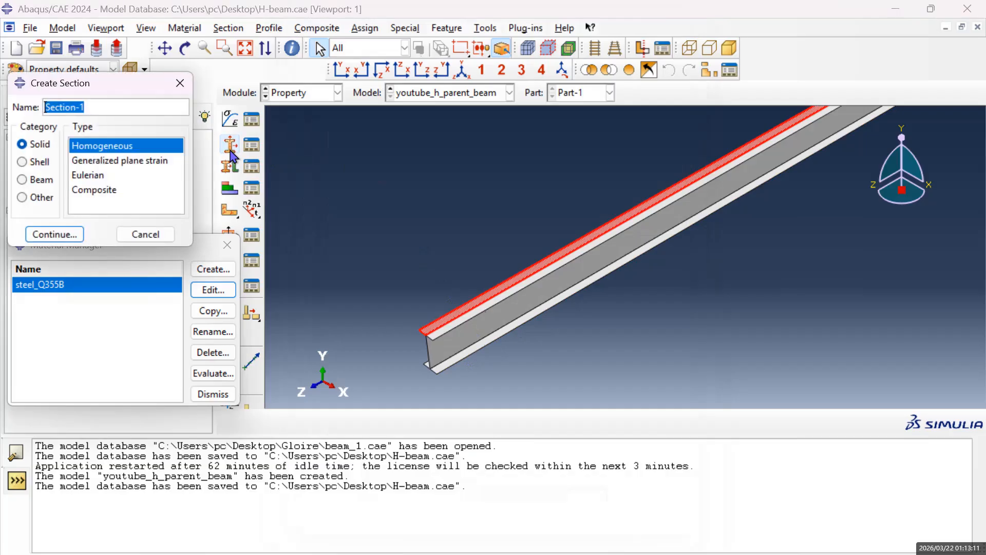
click(48, 170)
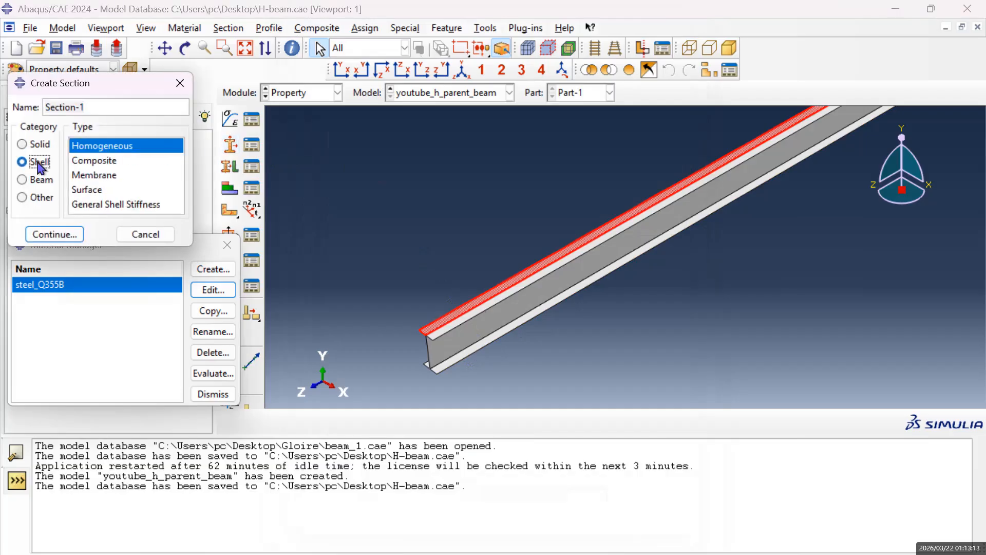
click(105, 148)
click(95, 108)
key(BackSpace)
key(BackSpace)
key(BackSpace)
key(BackSpace)
key(BackSpace)
key(BackSpace)
key(BackSpace)
key(BackSpace)
key(BackSpace)
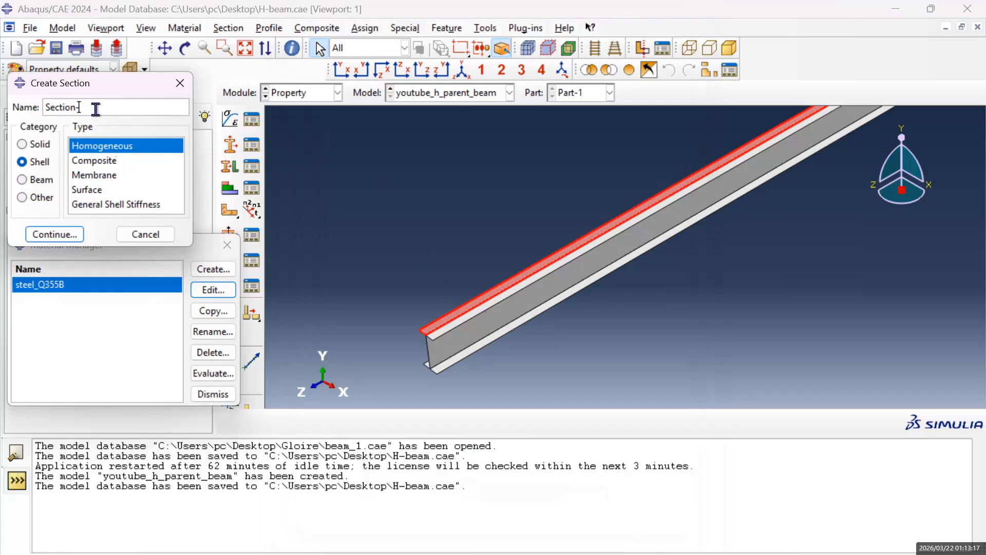
text(flange)
click(60, 238)
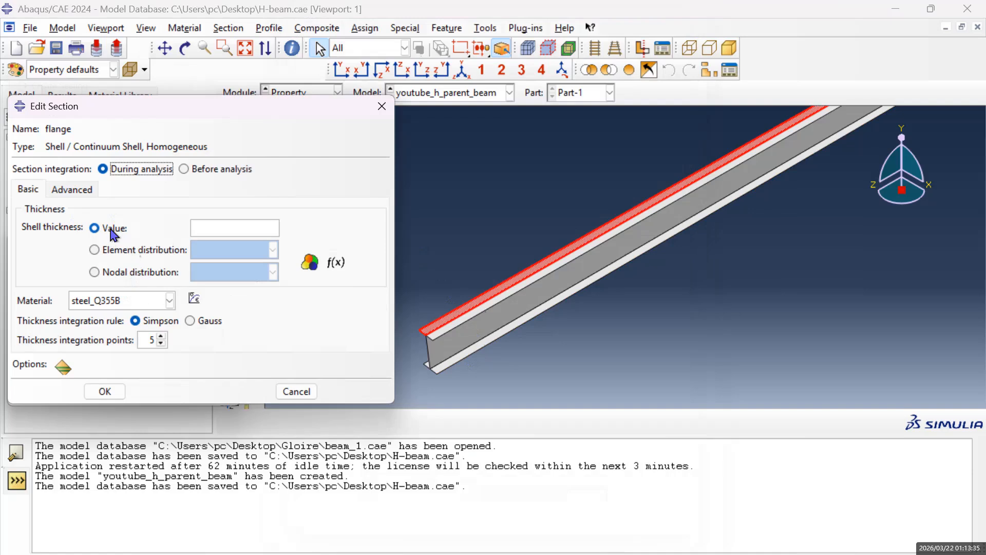
Set the flange section's shell thickness to 8 with material steel_Q355B and save the section.
click(211, 228)
text(8)
click(108, 394)
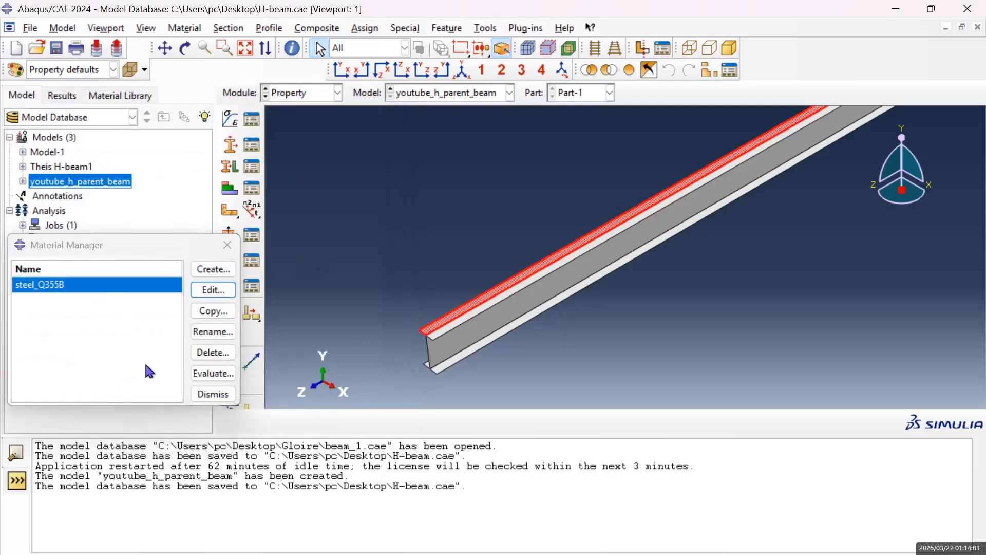
Create a homogeneous shell section named web with shell thickness 6 and material steel_Q355B.
click(231, 145)
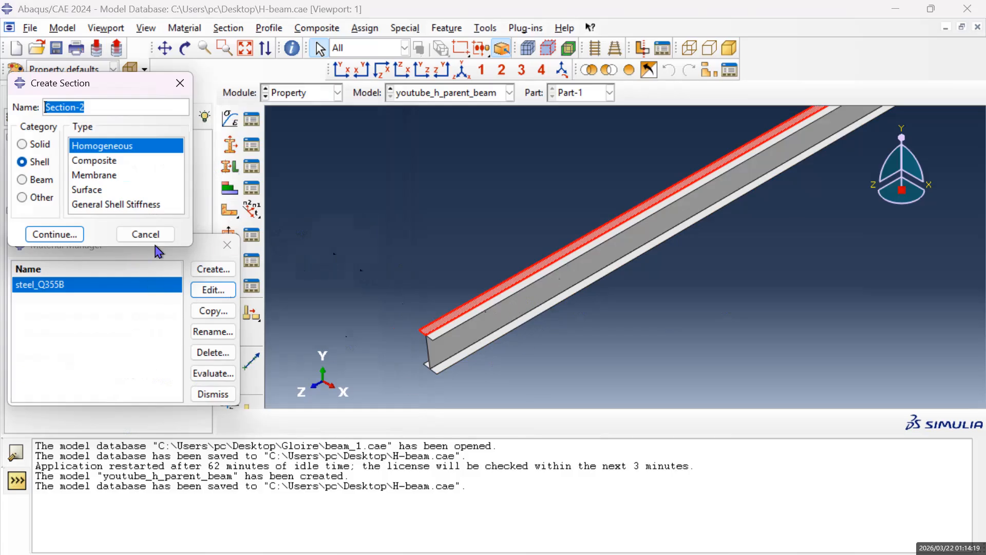
text(web)
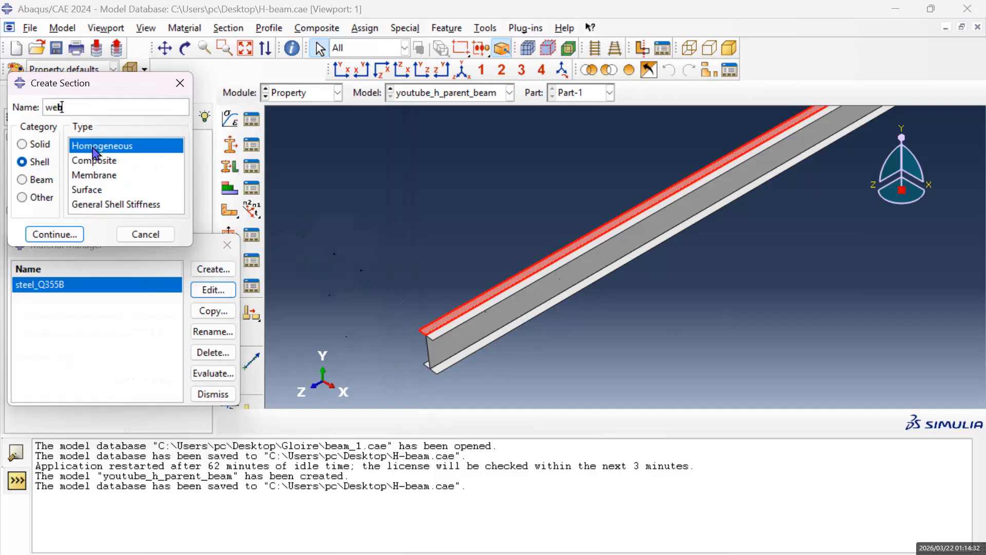
click(64, 238)
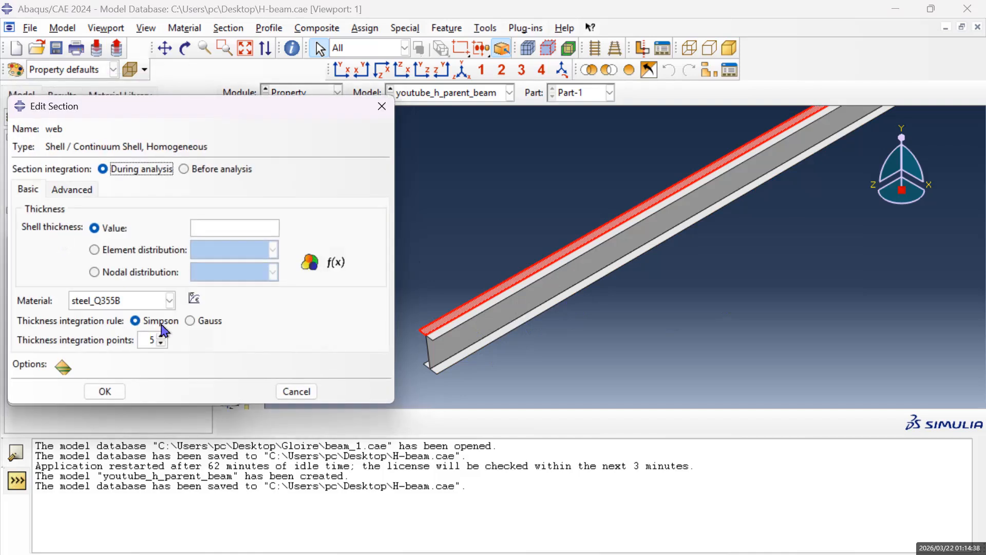
click(223, 228)
text(6)
click(112, 395)
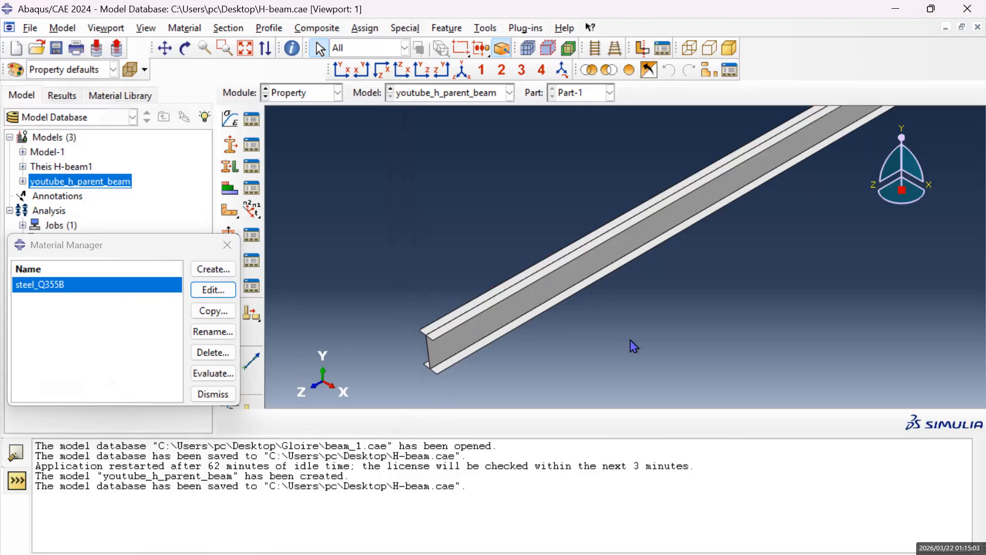
Assign the web section to the beam's web face without creating a set, keeping the middle surface shell offset.
click(229, 167)
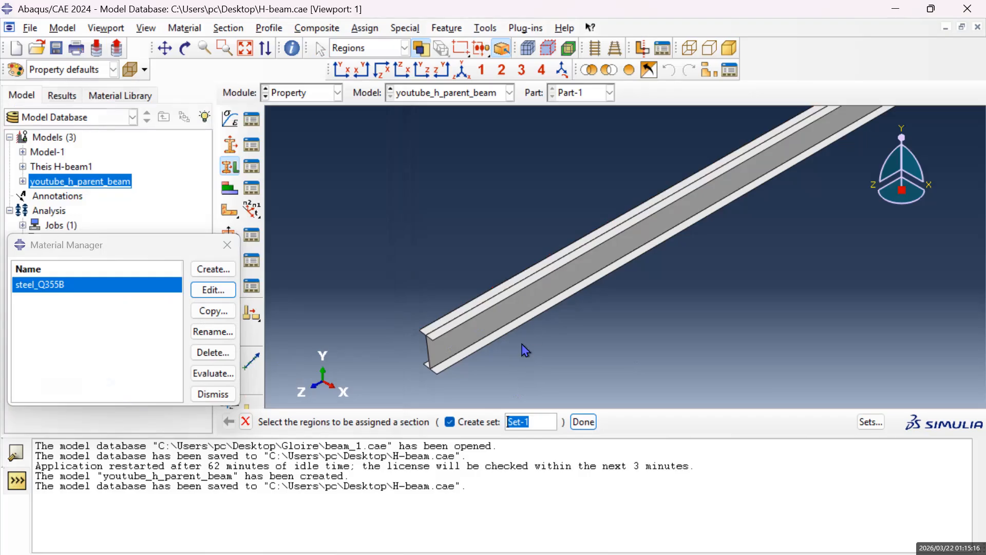
click(477, 340)
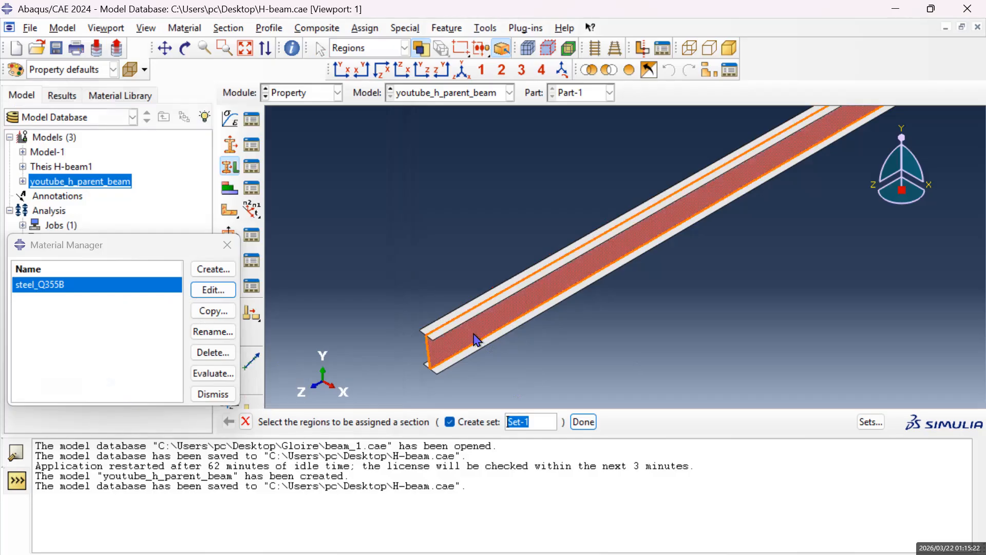
click(875, 428)
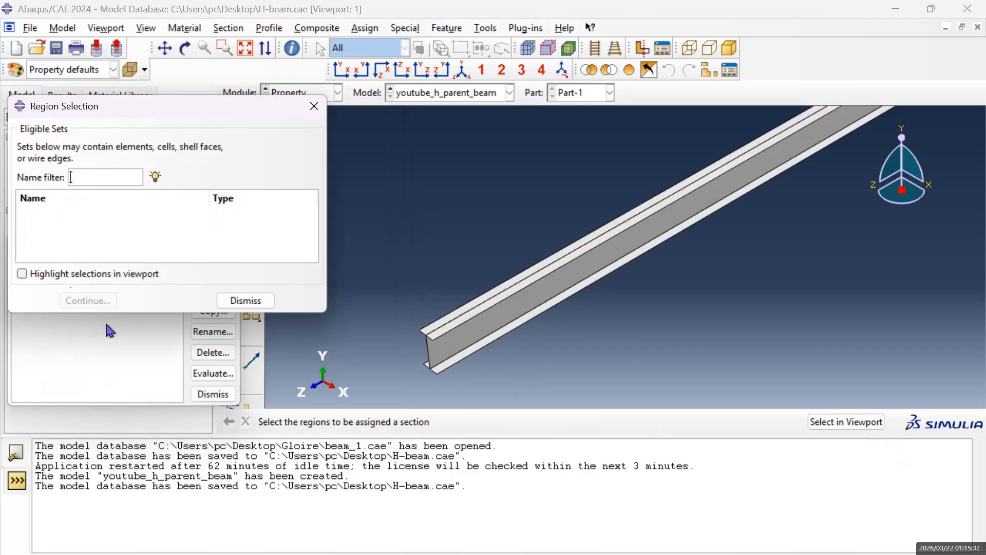
click(22, 273)
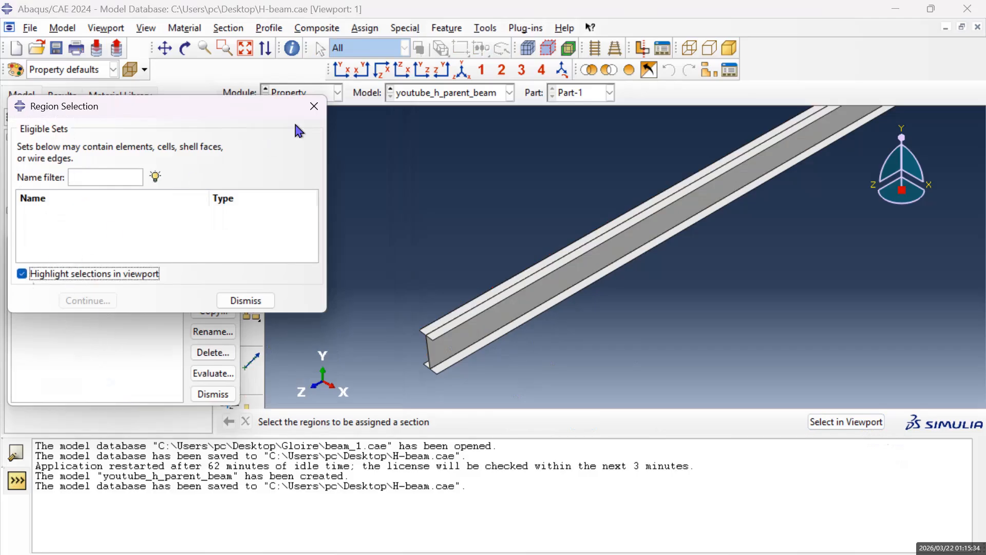
click(314, 106)
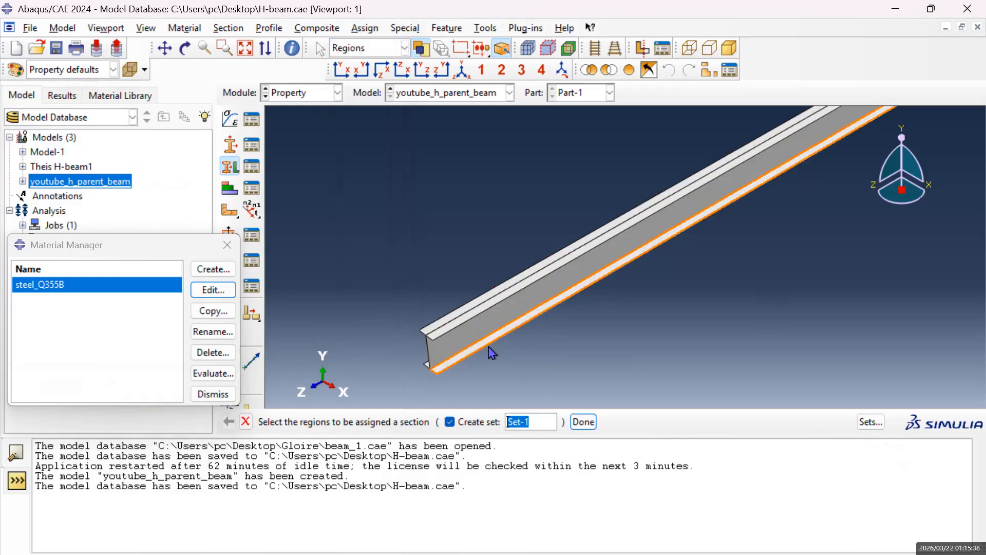
click(450, 422)
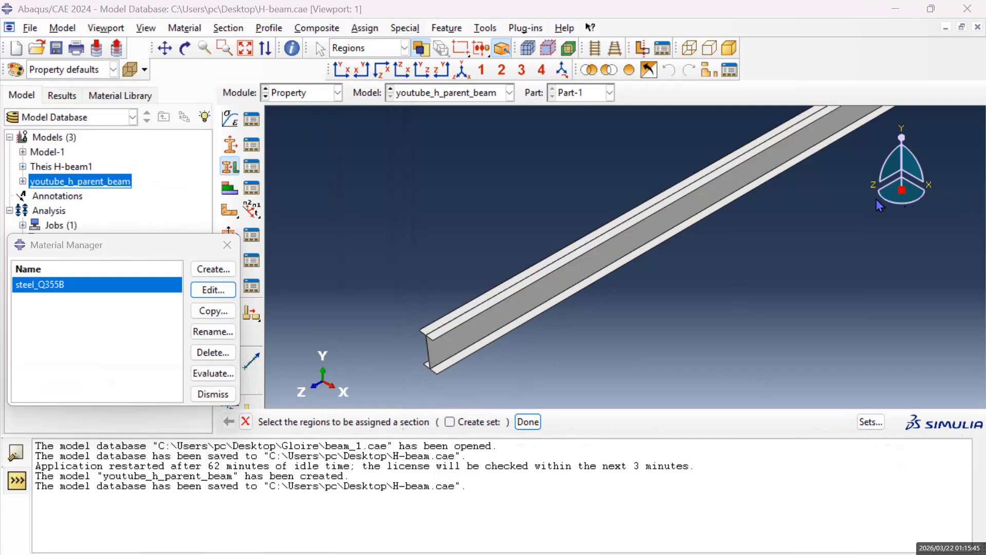
click(497, 324)
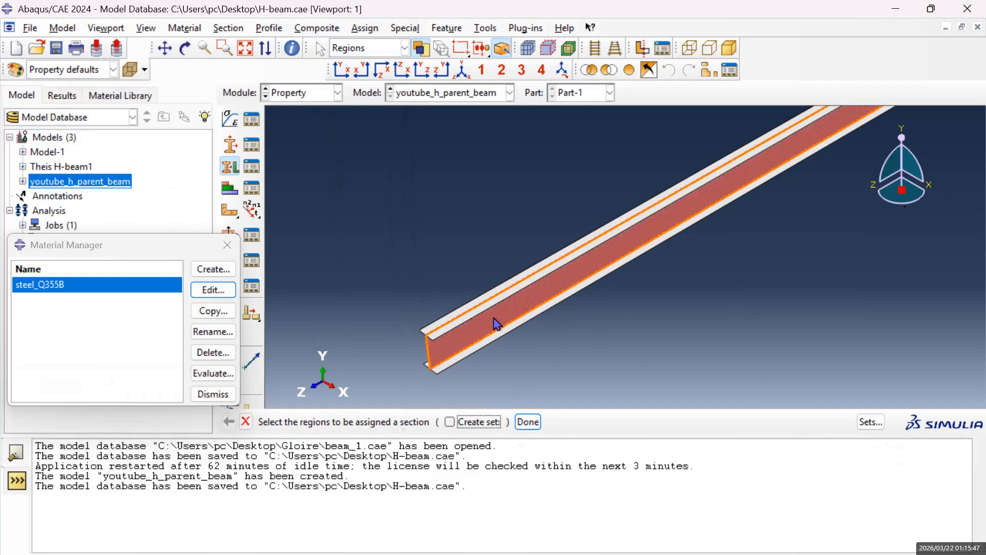
click(528, 421)
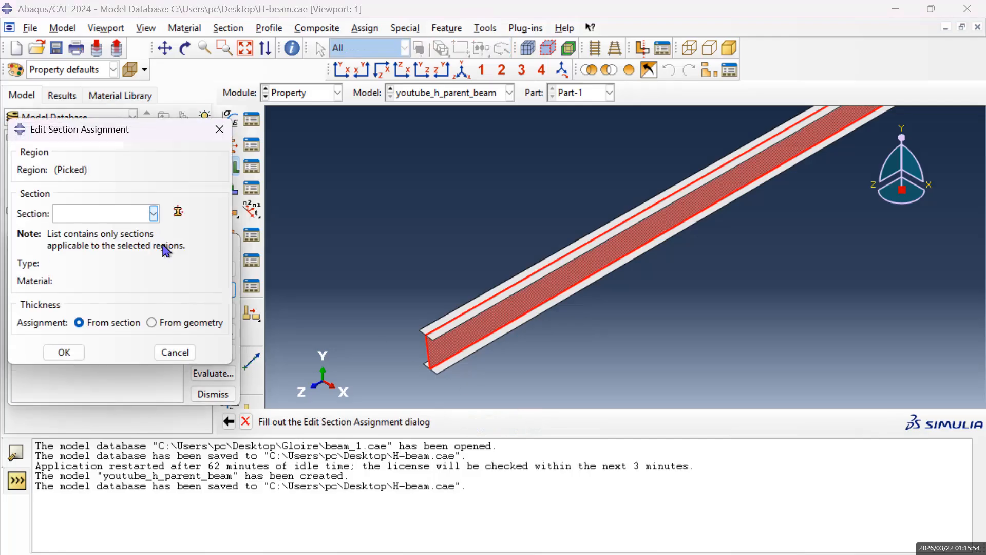
click(154, 213)
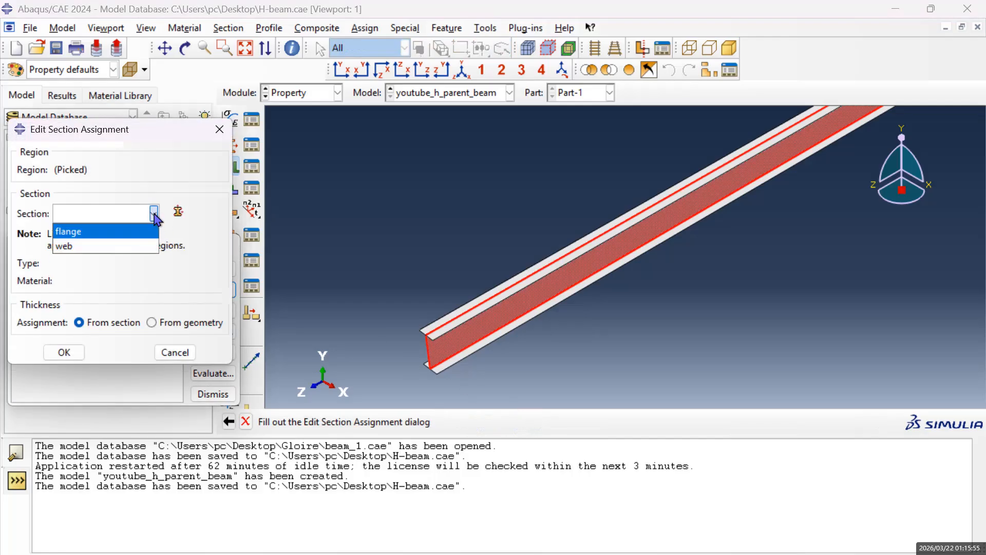
click(94, 245)
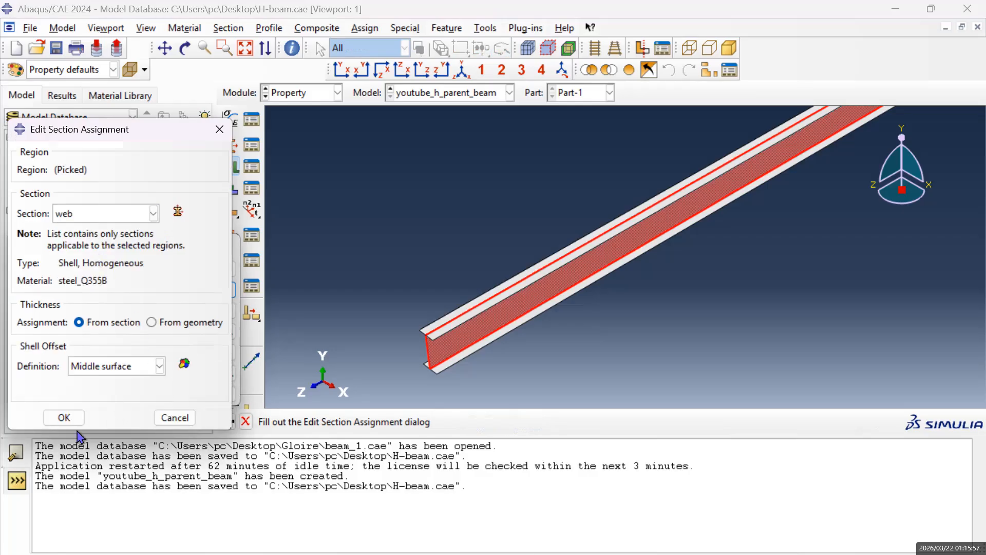
click(64, 418)
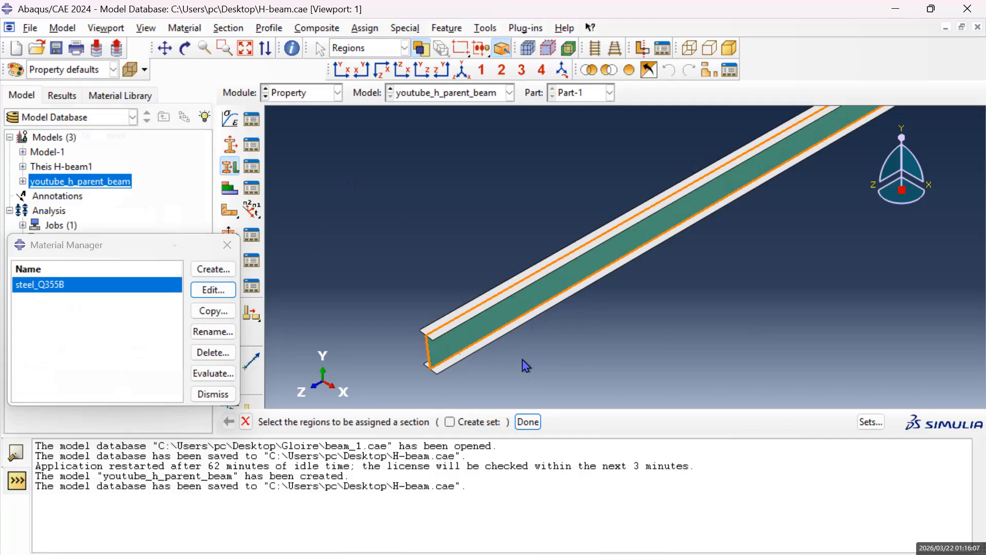
Select both upper flange faces and the near lower flange face as regions for a section assignment.
scroll(432, 309, down, 2)
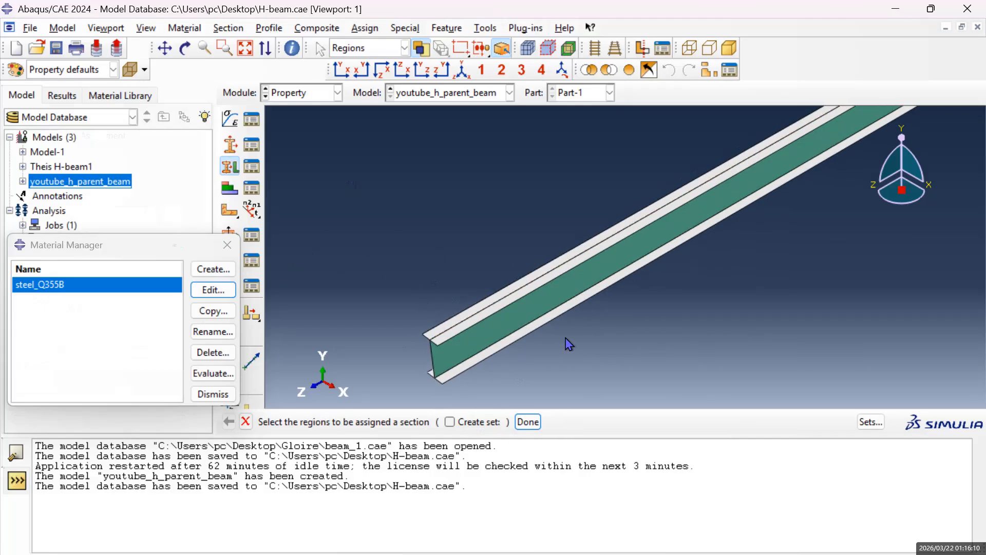
click(497, 358)
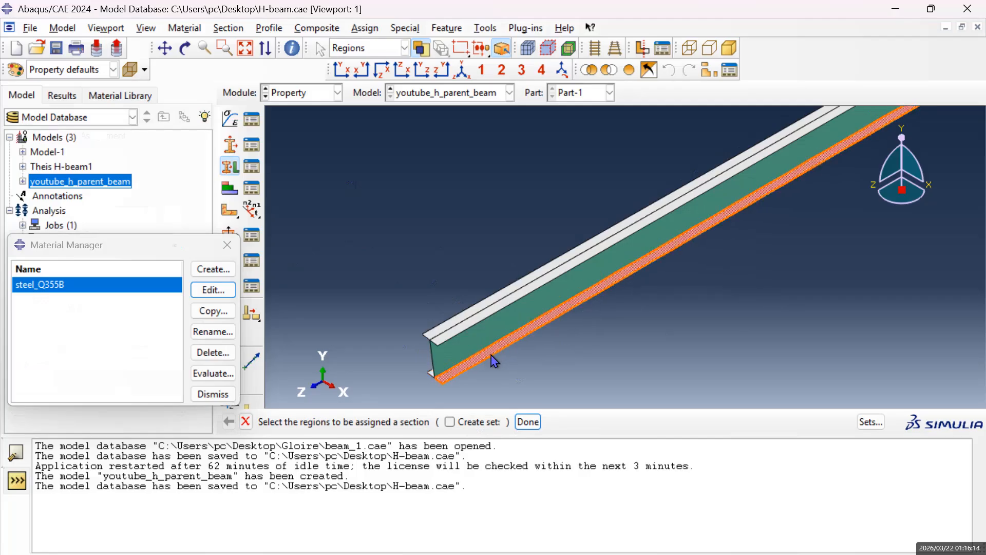
shift+click(482, 324)
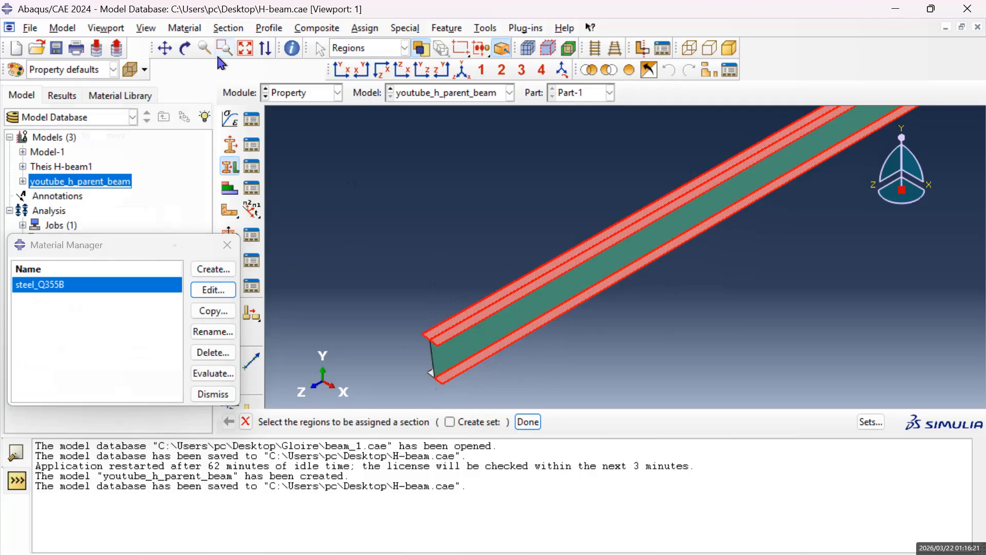
Add the remaining lower flange face on the far side of the web to the section assignment selection.
click(186, 50)
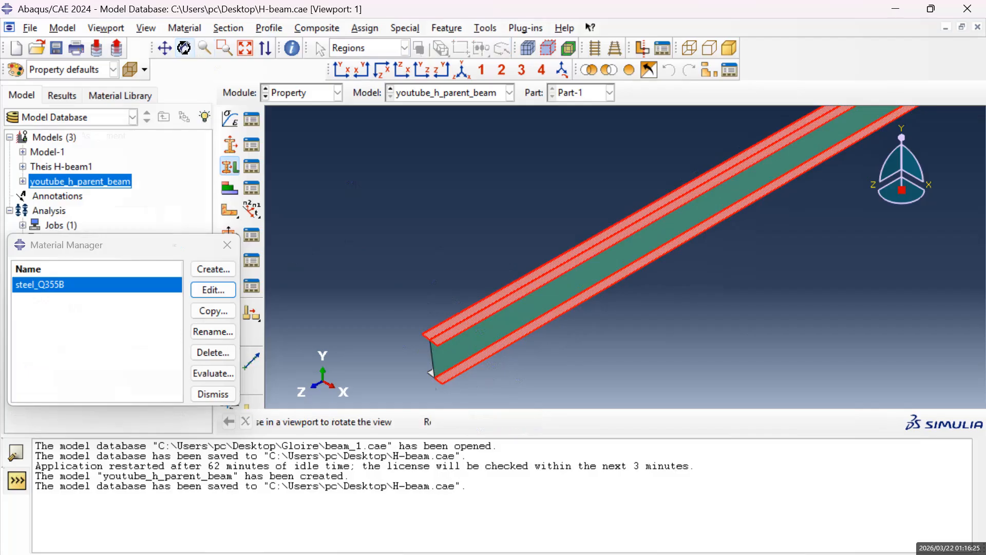
drag(548, 310, 502, 209)
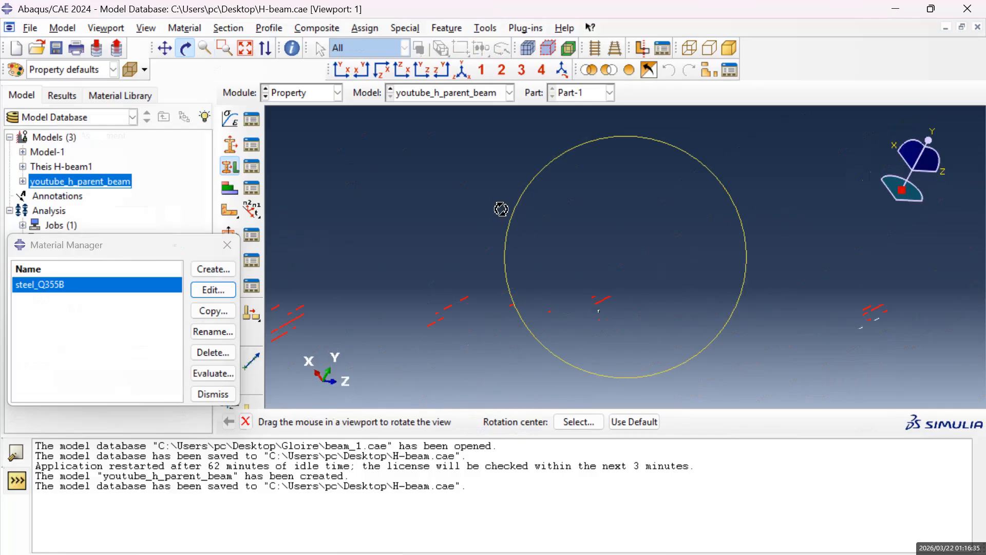
click(461, 68)
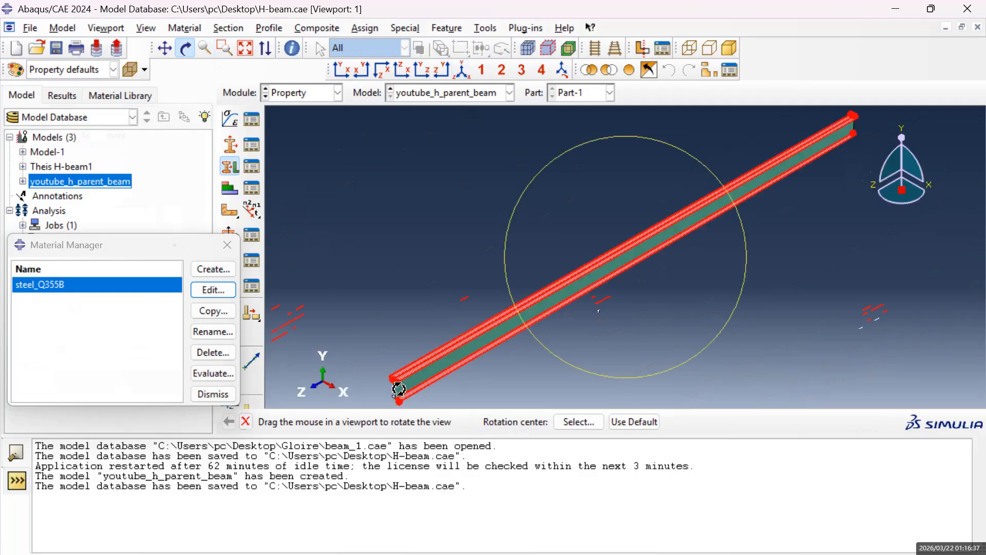
drag(421, 396, 596, 271)
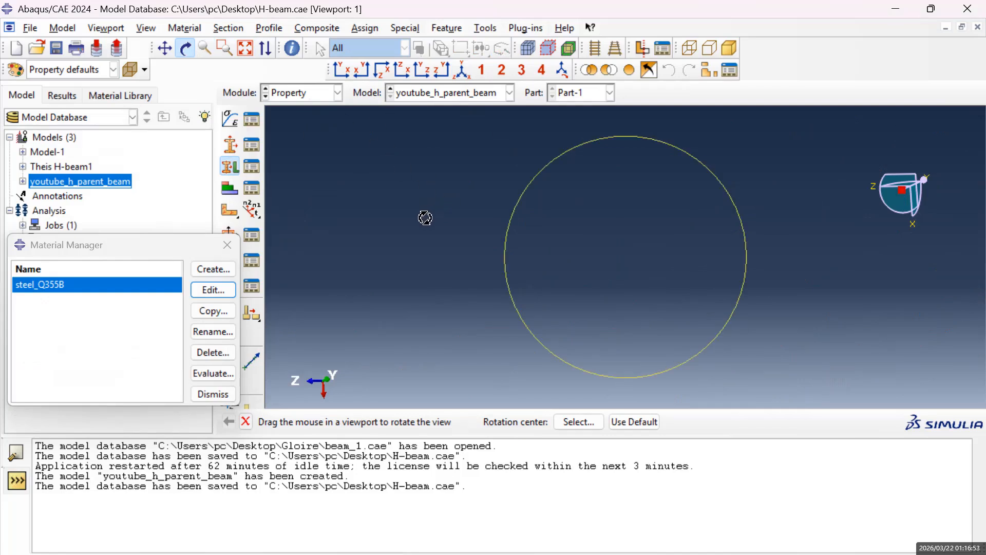
click(187, 49)
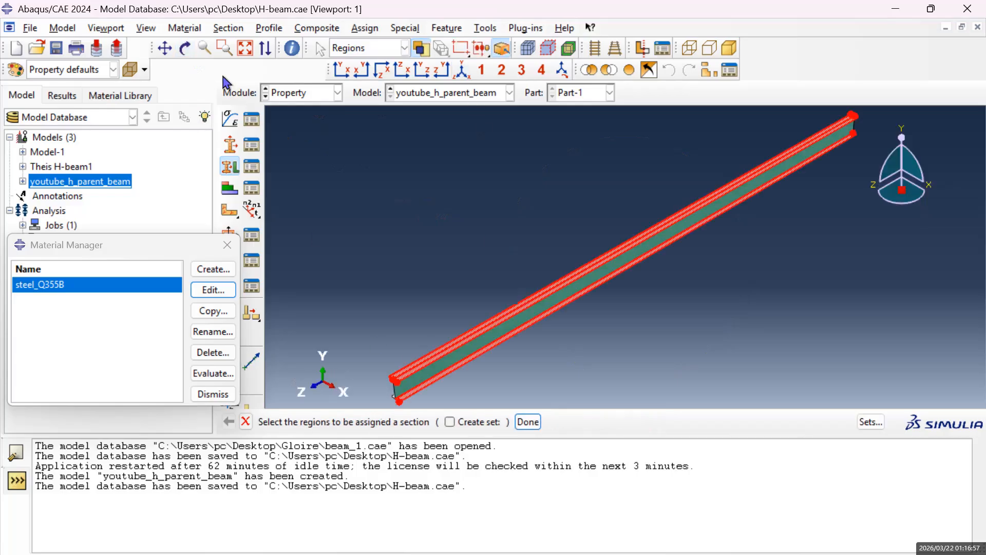
click(185, 51)
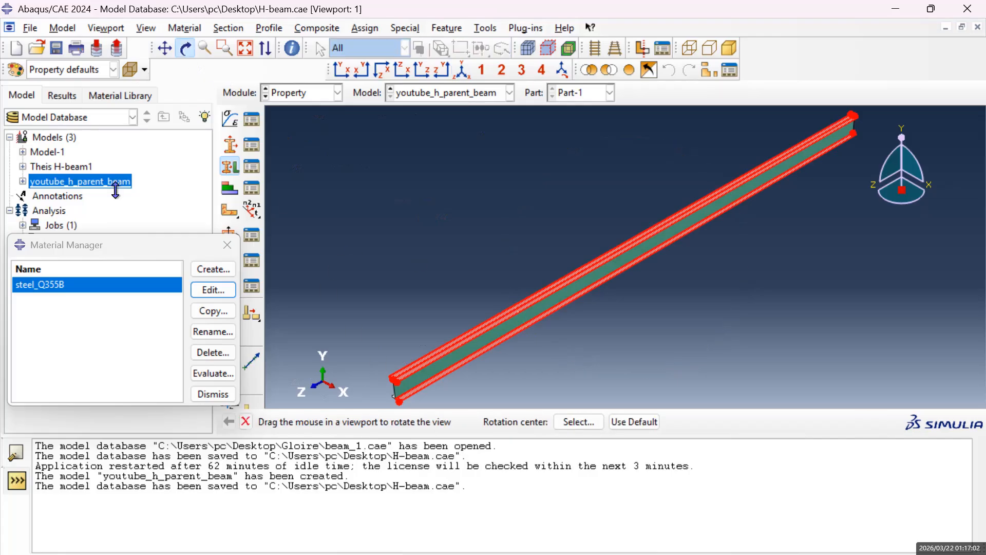
click(165, 48)
drag(442, 383, 552, 311)
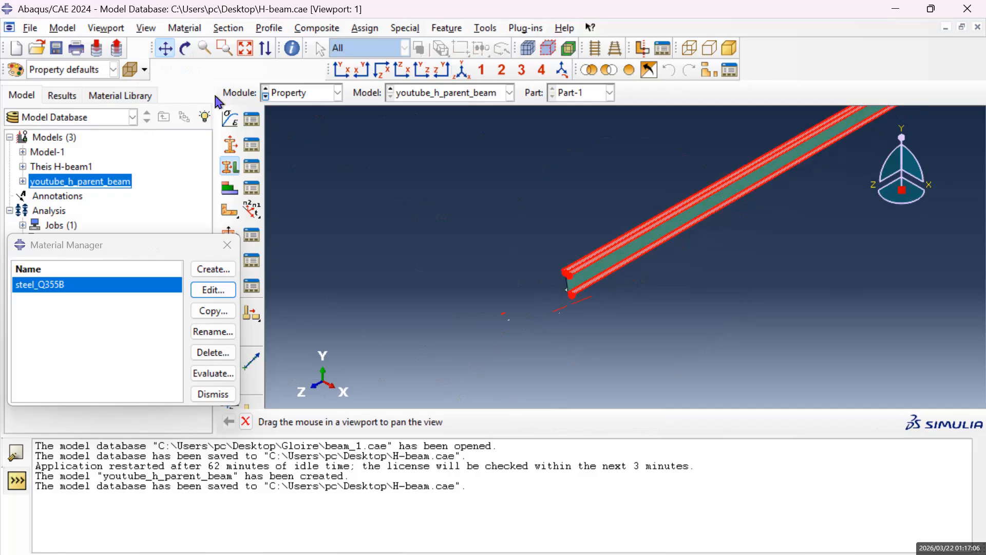
click(186, 49)
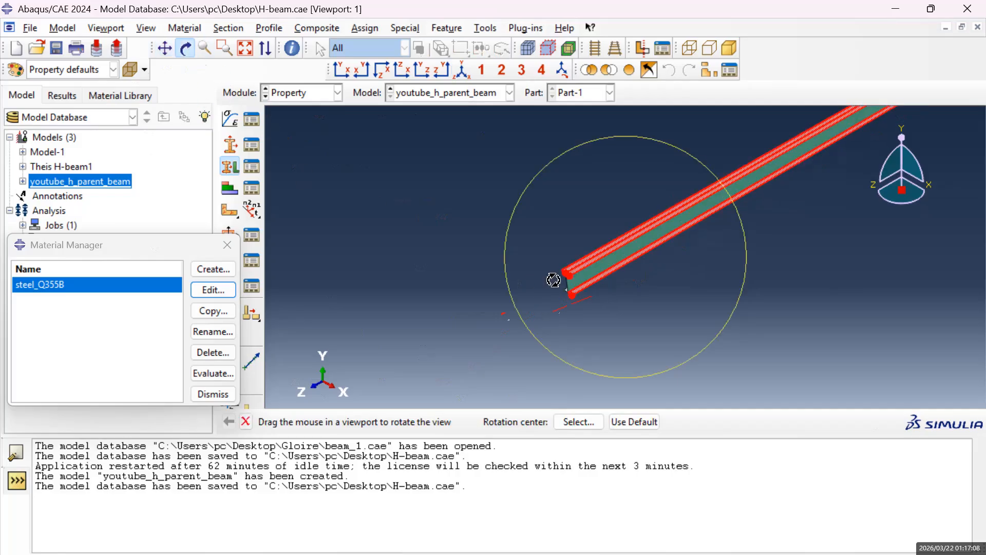
drag(602, 334, 709, 315)
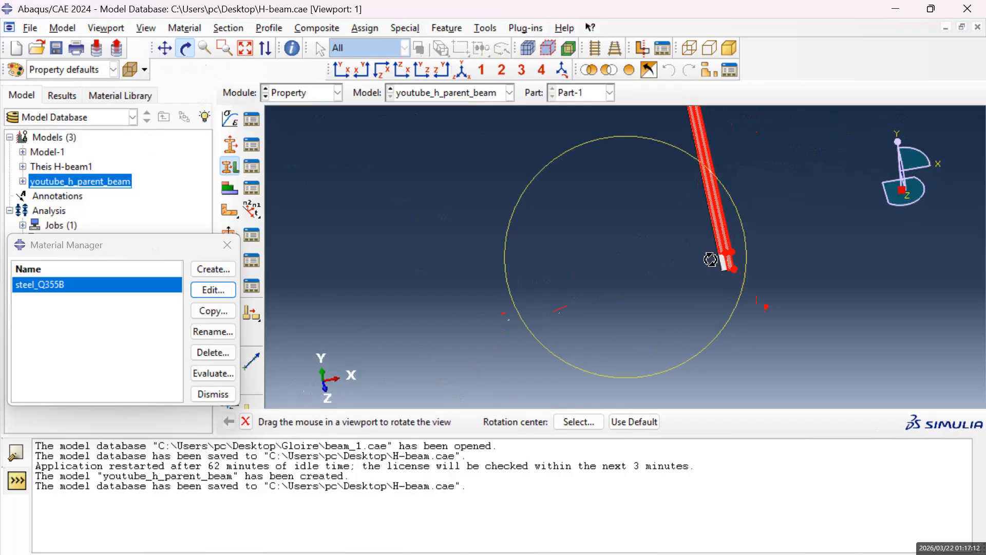
drag(725, 217, 734, 213)
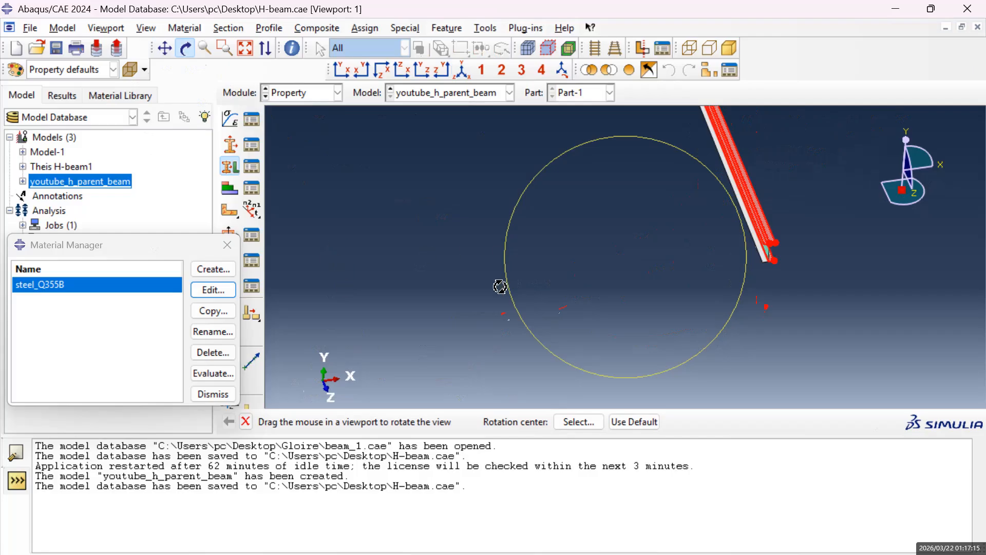
key(Escape)
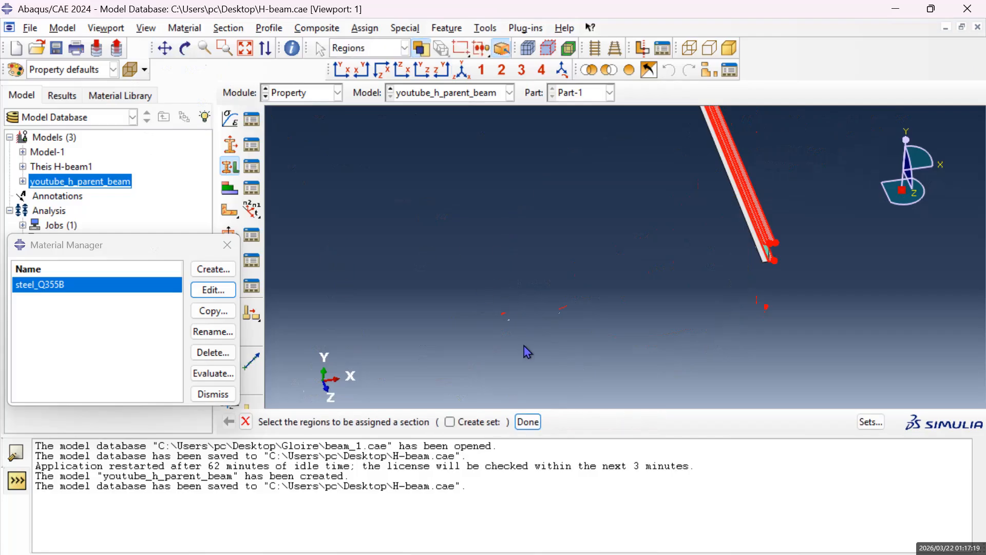
scroll(725, 290, down, 1)
scroll(726, 289, up, 3)
scroll(727, 290, down, 1)
scroll(731, 297, down, 3)
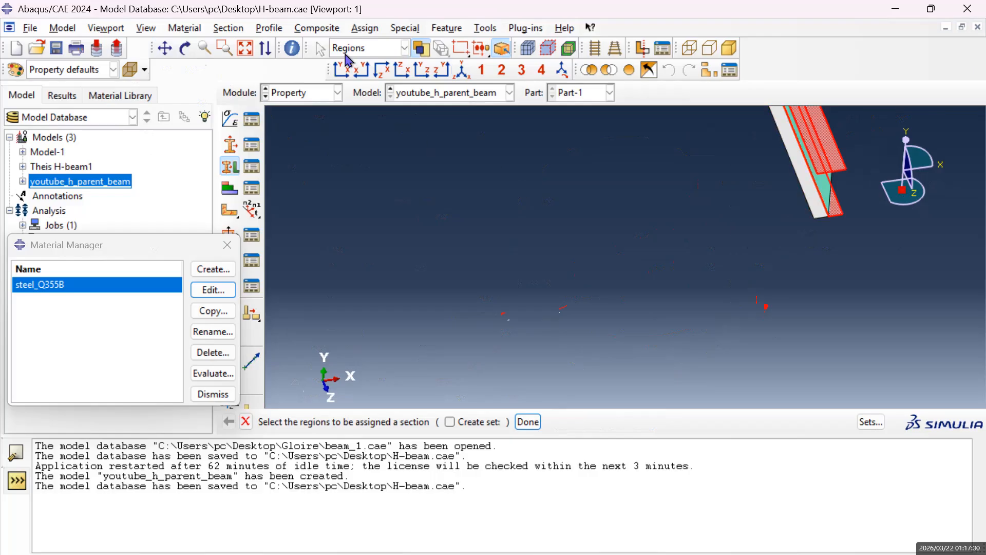
click(408, 49)
click(409, 50)
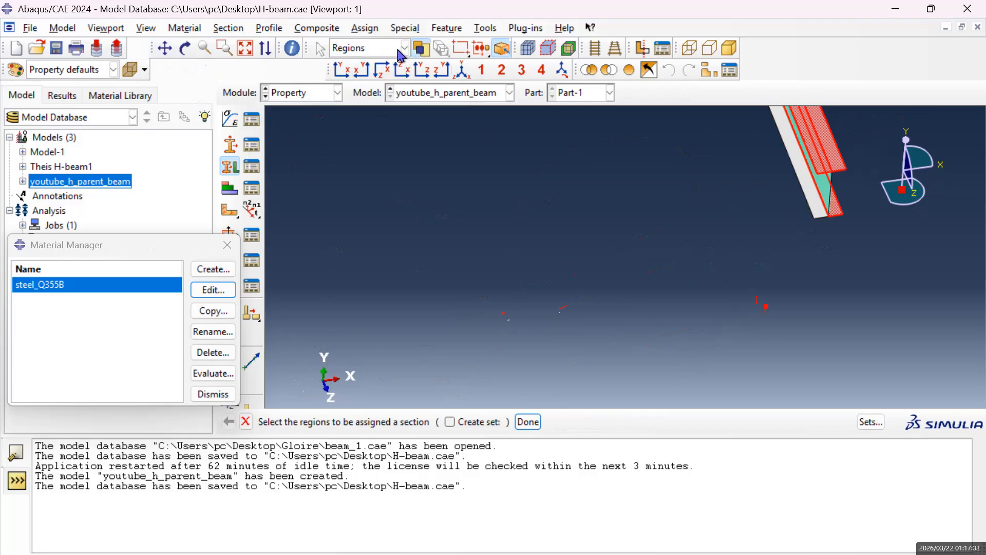
click(818, 208)
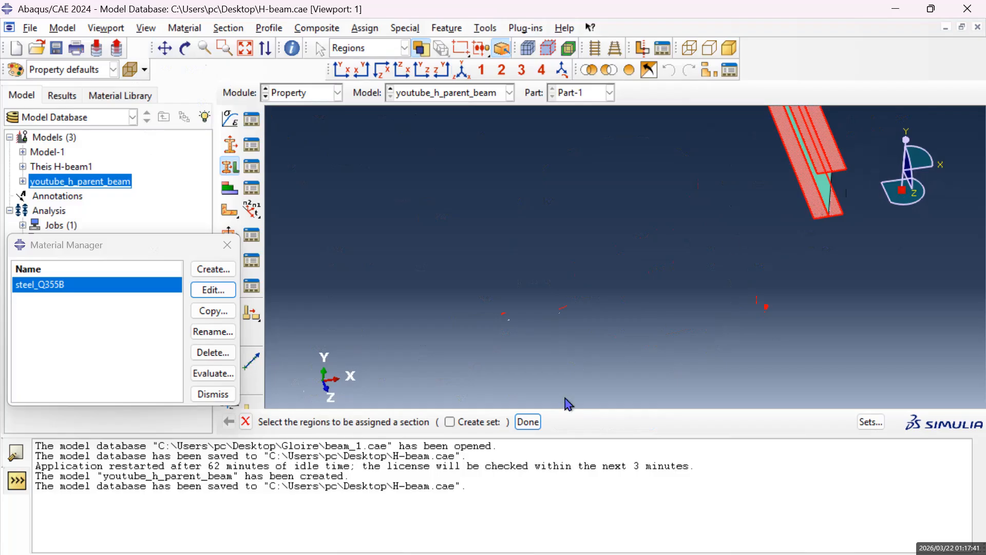
Assign the flange section to the selected flange faces with a middle surface shell offset, and close the Material Manager.
click(537, 423)
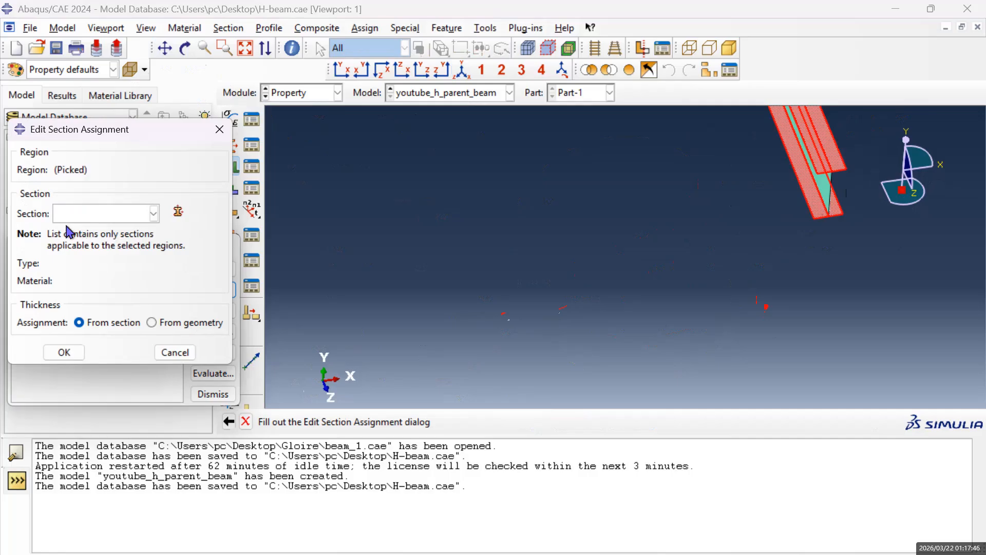
click(153, 213)
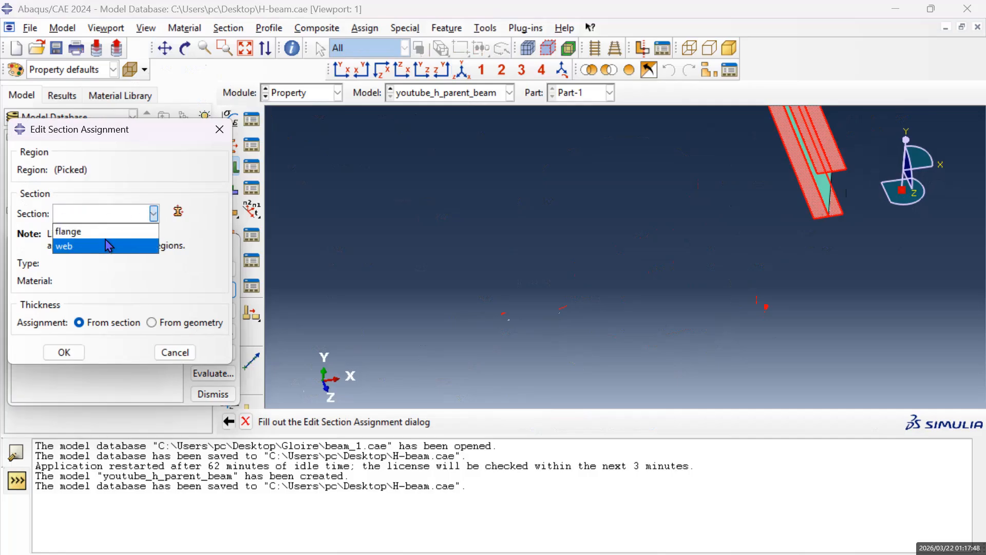
click(108, 234)
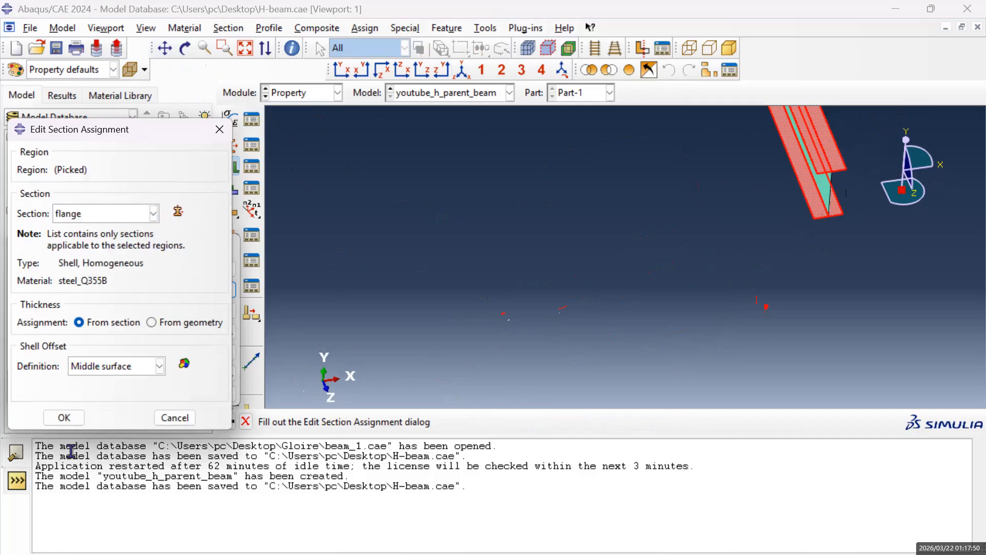
click(65, 417)
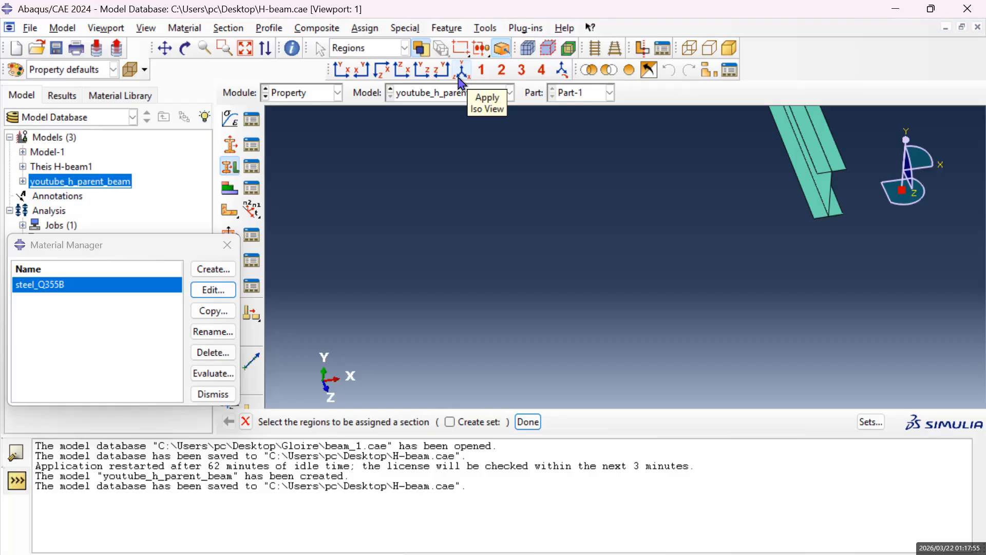
click(461, 81)
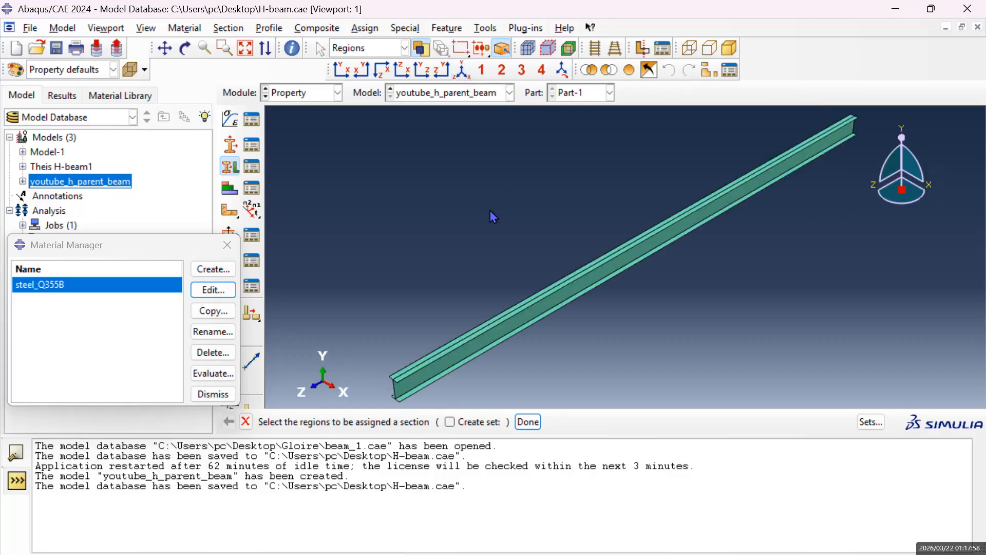
scroll(465, 383, up, 2)
scroll(416, 369, up, 1)
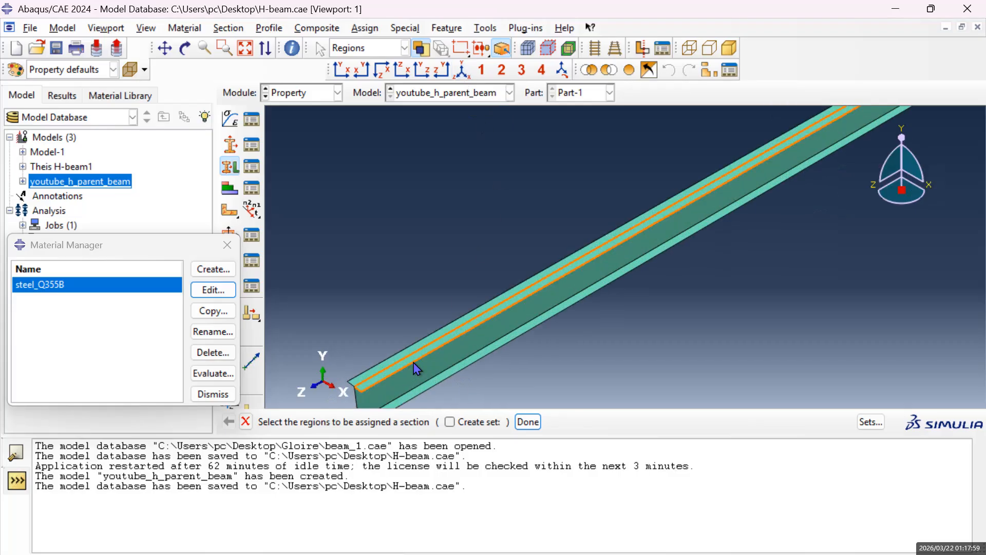
scroll(468, 347, down, 2)
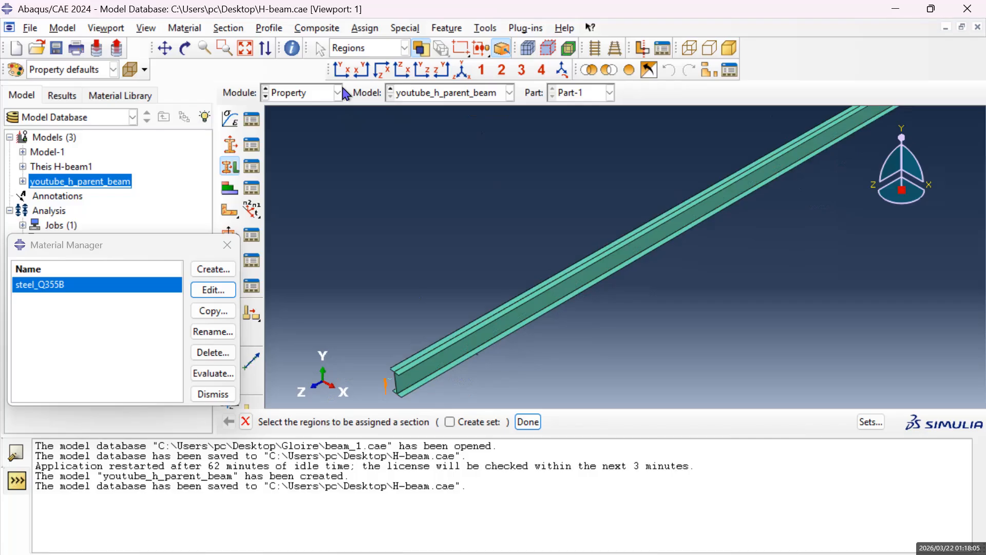
click(228, 246)
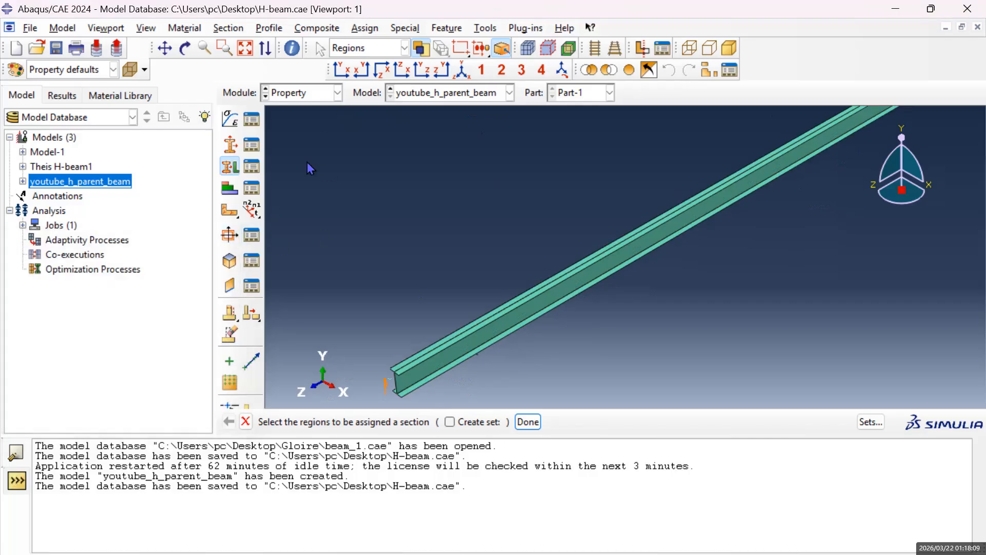
click(337, 93)
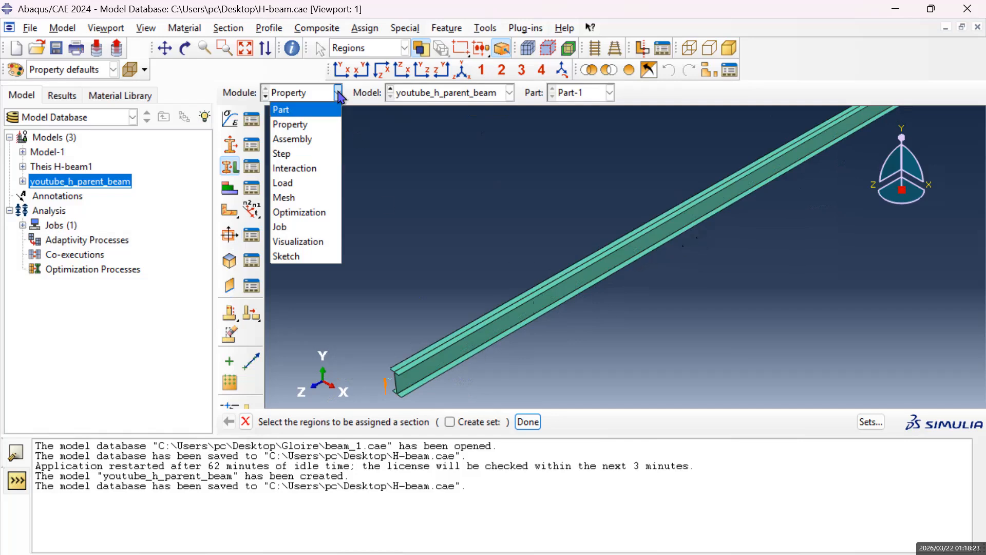
click(377, 132)
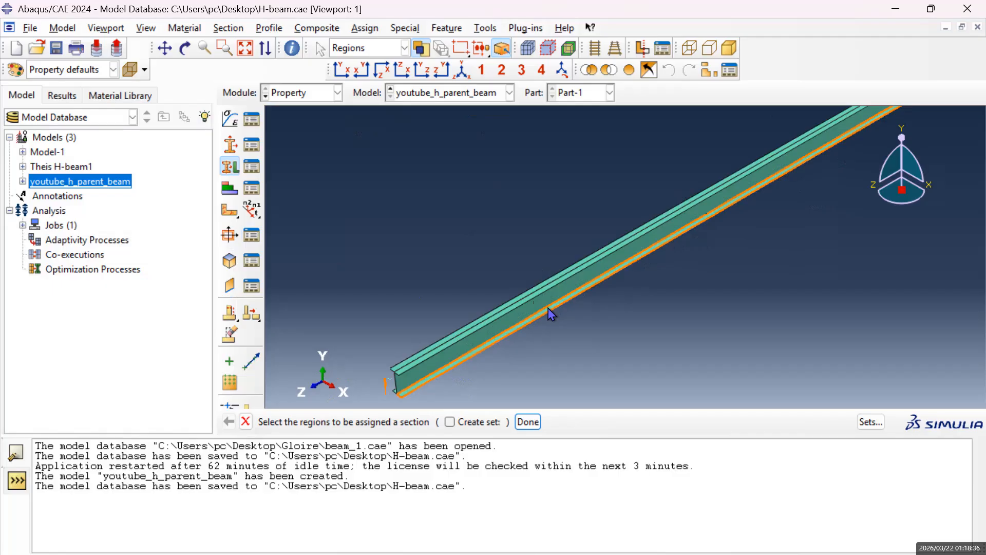
Measure the distance between the upper and lower endpoints of the web at the beam's near end.
scroll(345, 161, down, 3)
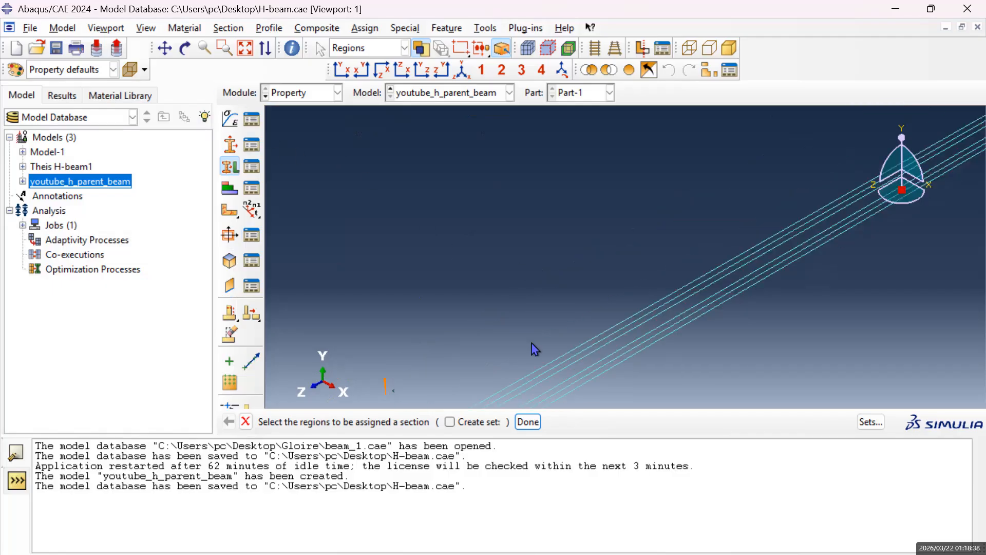
scroll(533, 346, up, 8)
click(169, 48)
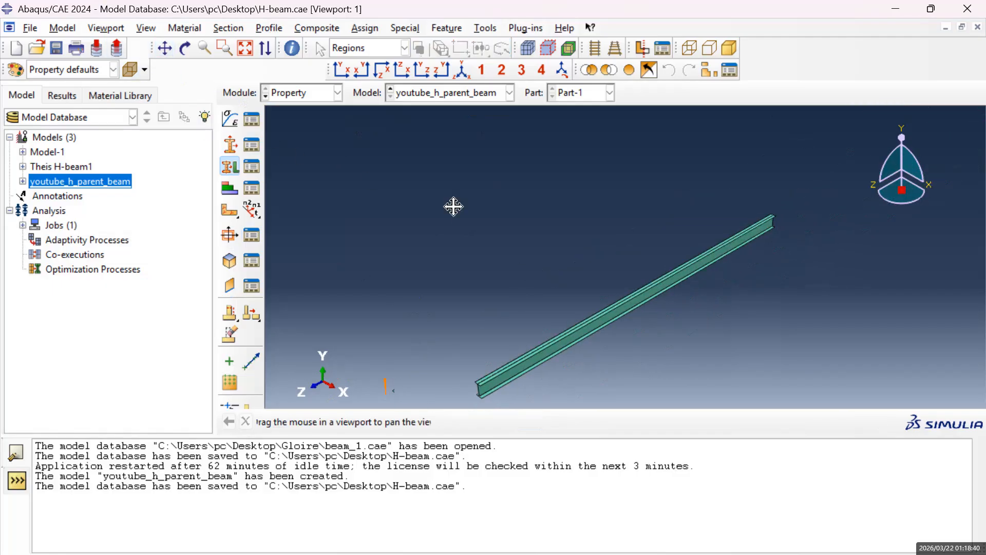
drag(507, 347, 522, 268)
scroll(514, 298, down, 5)
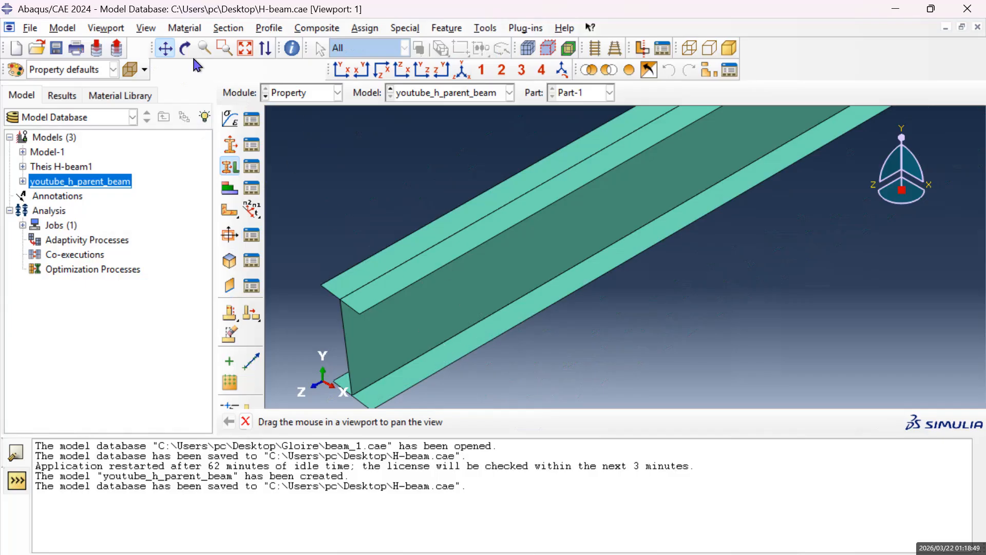
click(165, 48)
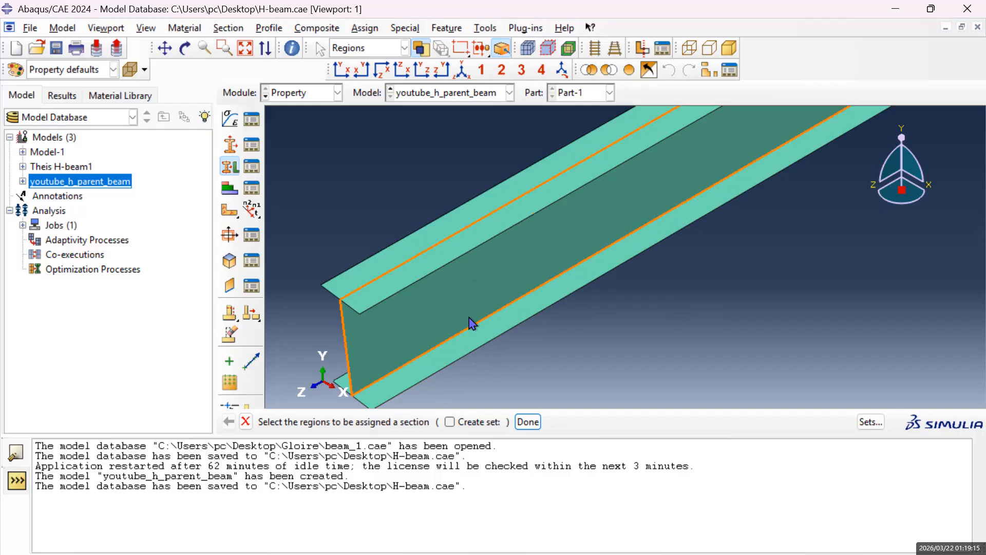
click(490, 29)
click(509, 41)
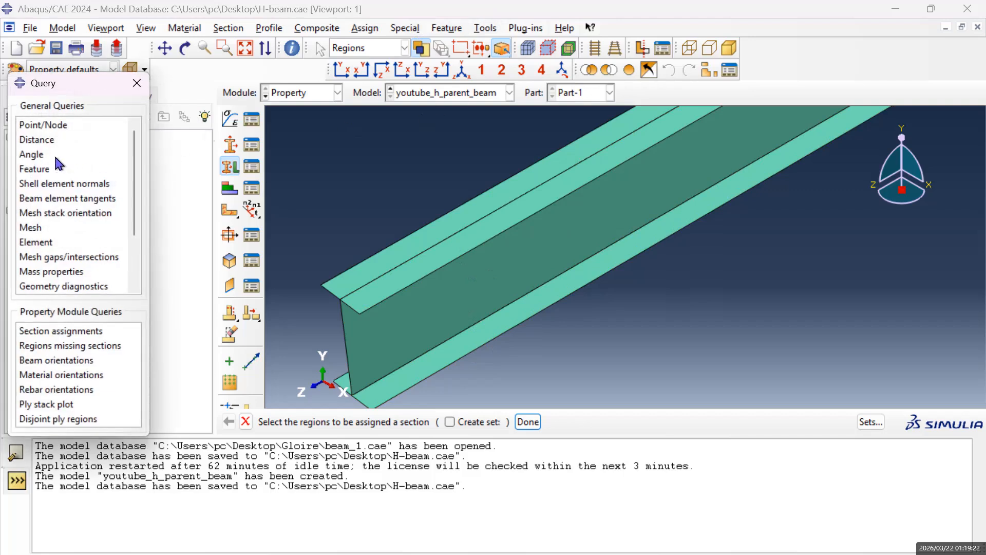
click(55, 140)
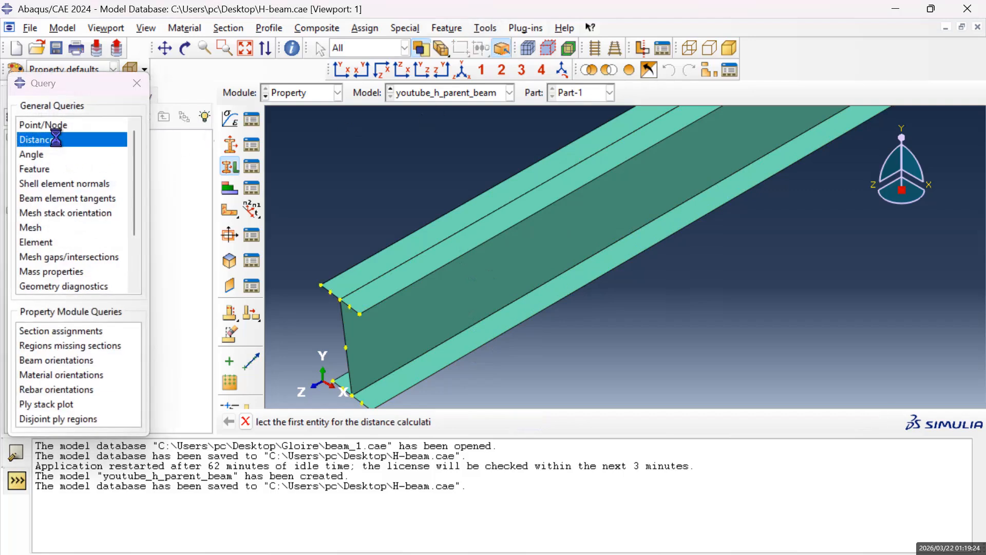
click(341, 301)
click(353, 398)
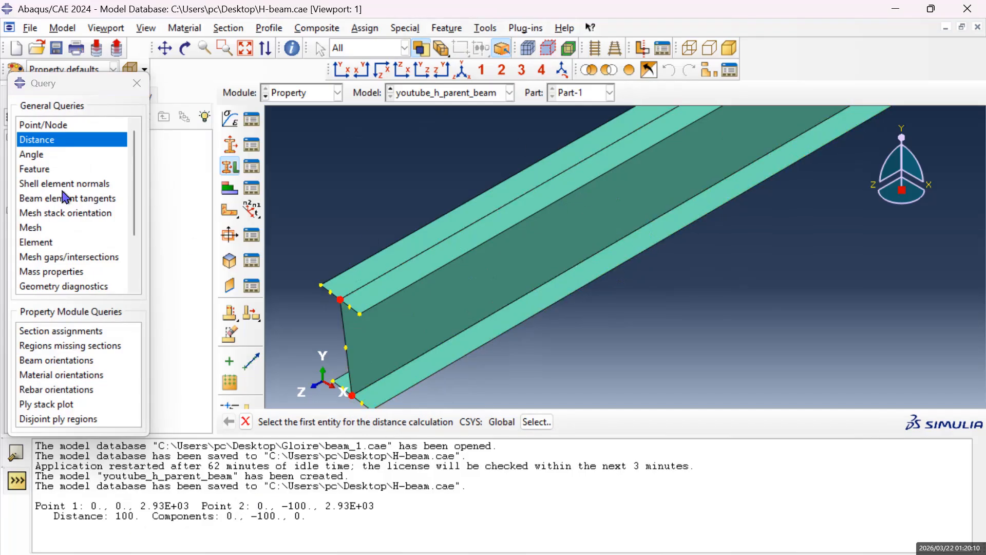
Measure the distance from the web's upper endpoint to the upper flange's outer corner, and close the Query dialog.
click(343, 302)
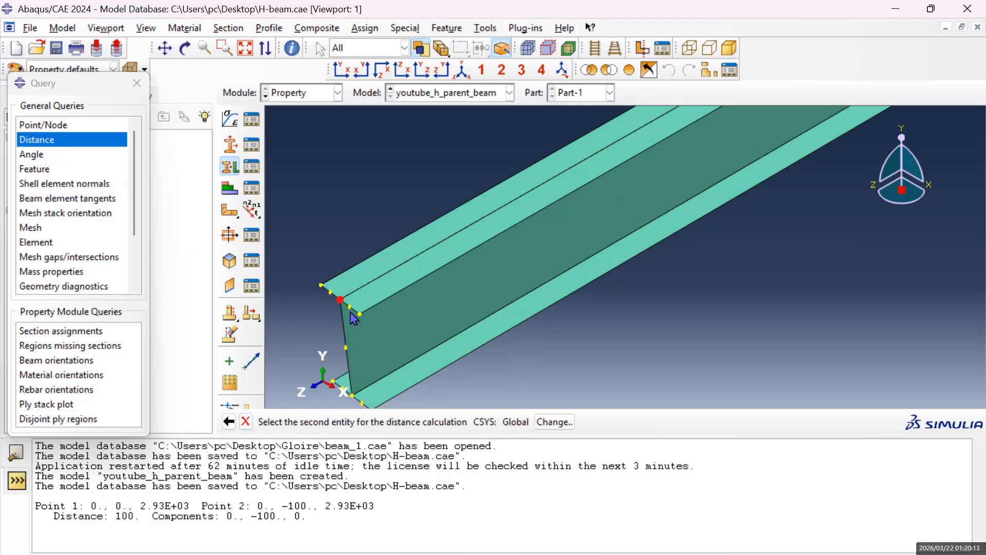
click(361, 315)
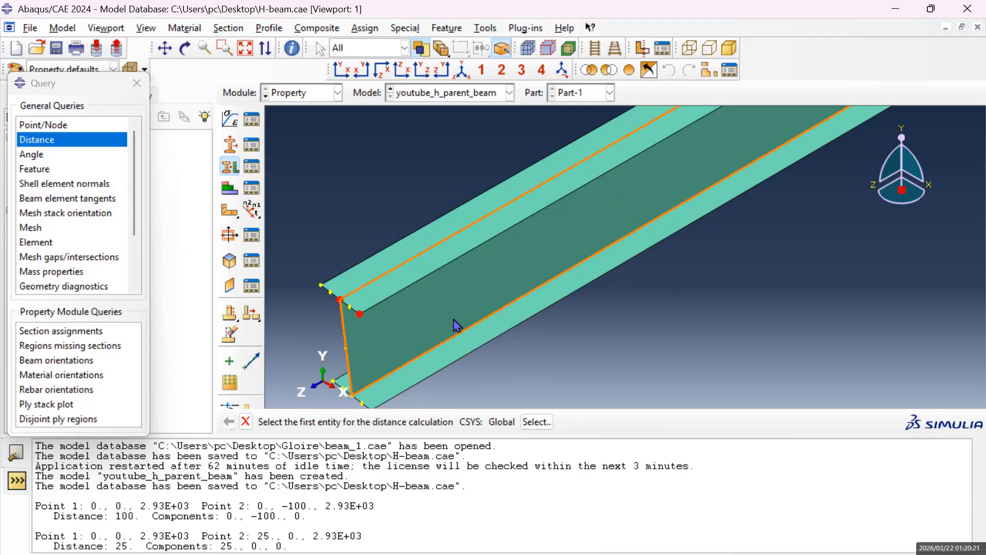
click(137, 83)
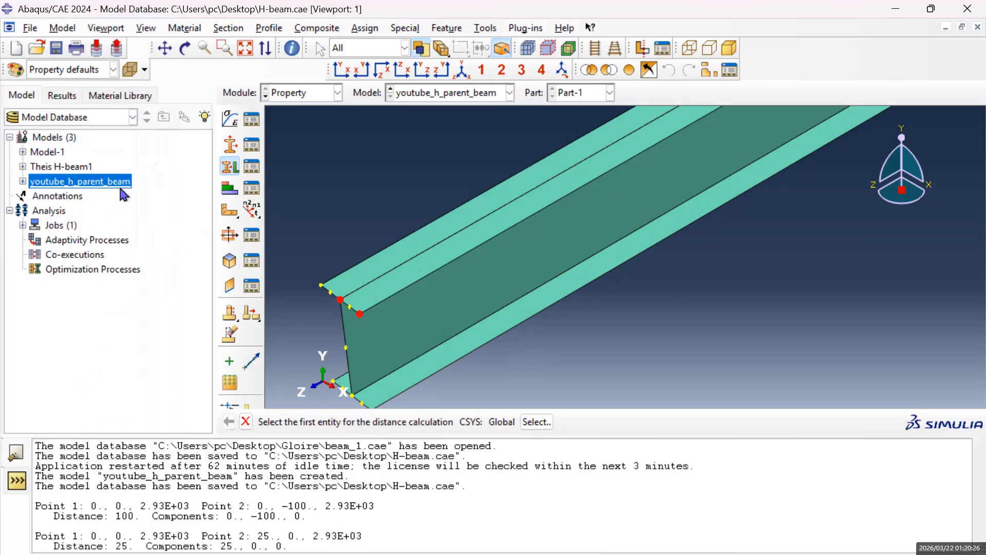
Switch to the Part module and start a new part named youtube_stiffener.
click(337, 93)
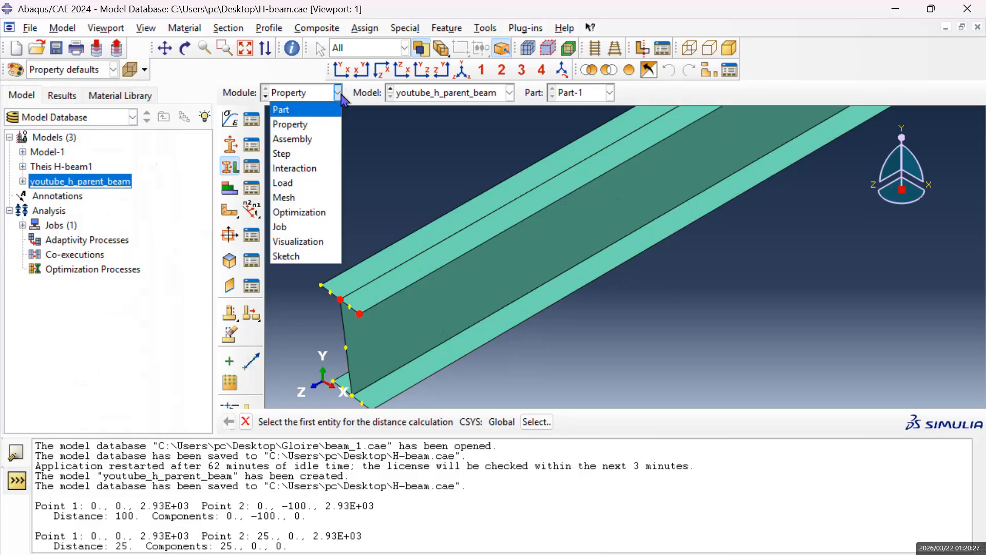
click(307, 110)
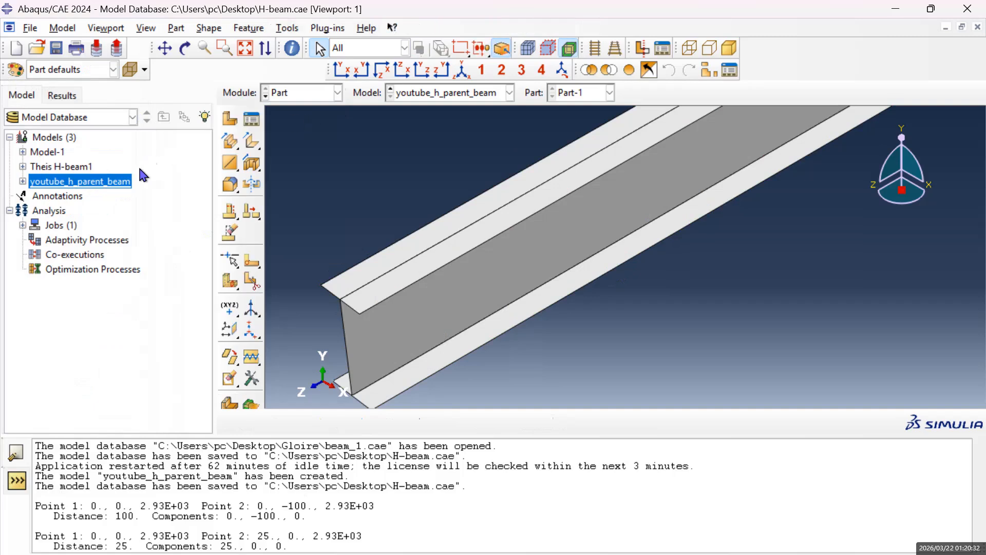
click(236, 125)
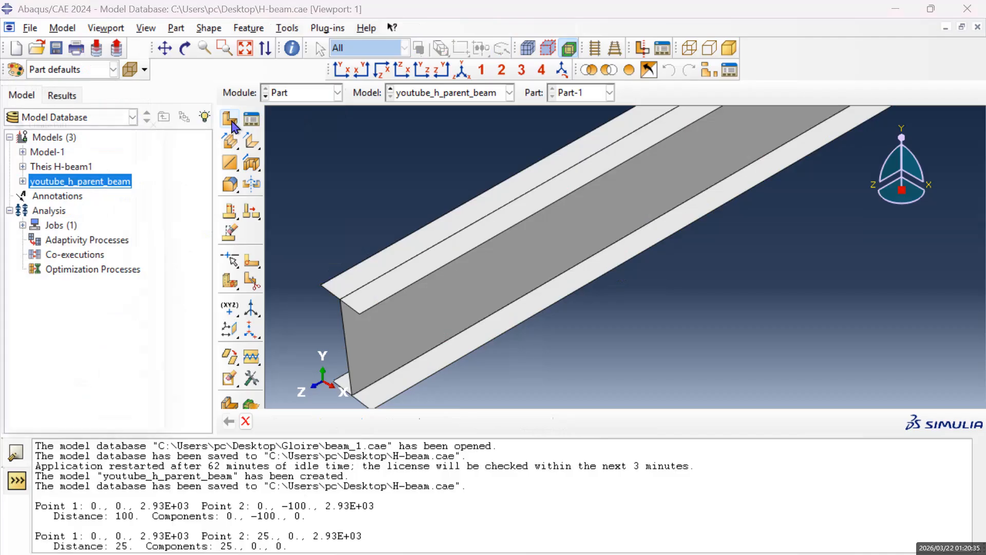
key(BackSpace)
text(youtube)
key(BackSpace)
key(BackSpace)
key(BackSpace)
key(BackSpace)
key(BackSpace)
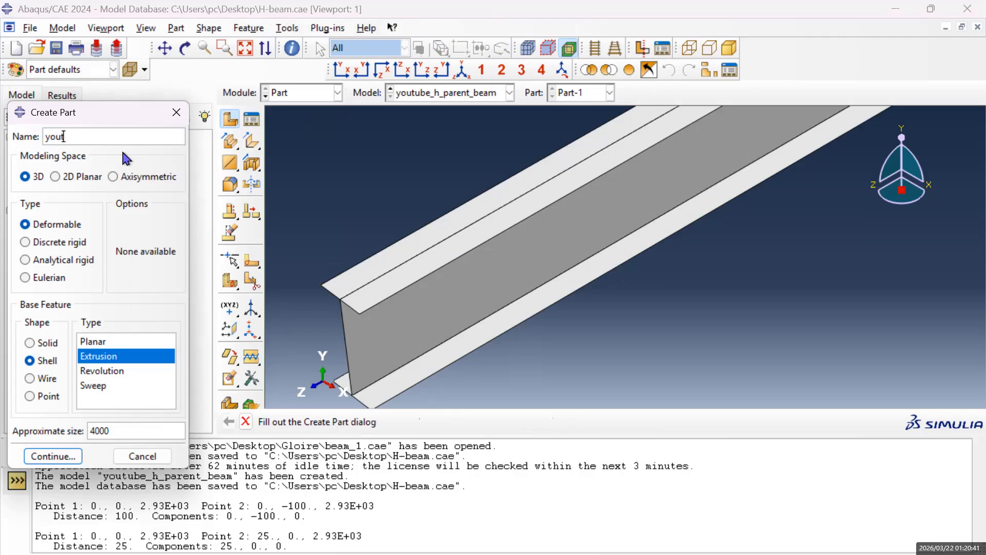
key(BackSpace)
key(BackSpace)
text(youtube_stiffener)
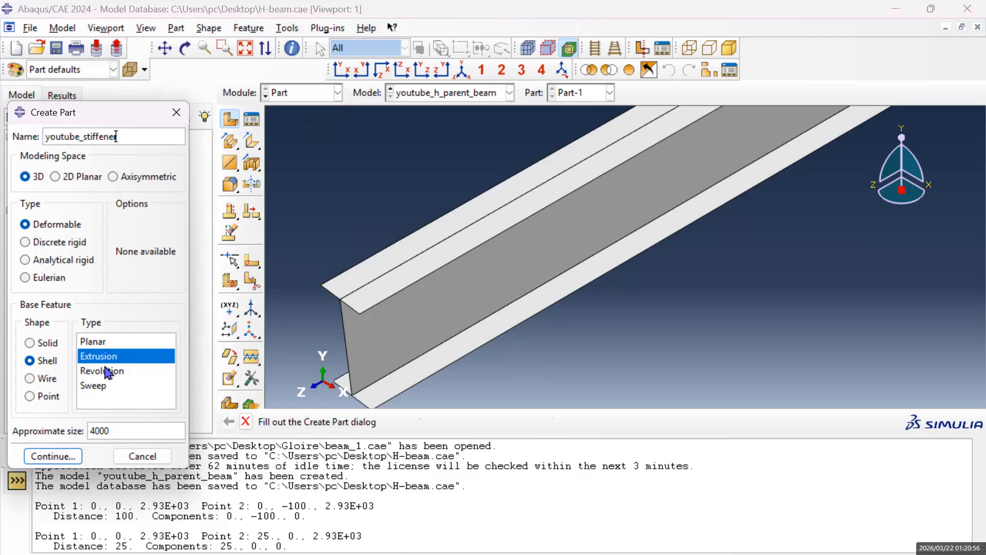
Define the stiffener as a planar shell with an approximate size of 200 and open its section sketch.
click(110, 342)
click(110, 361)
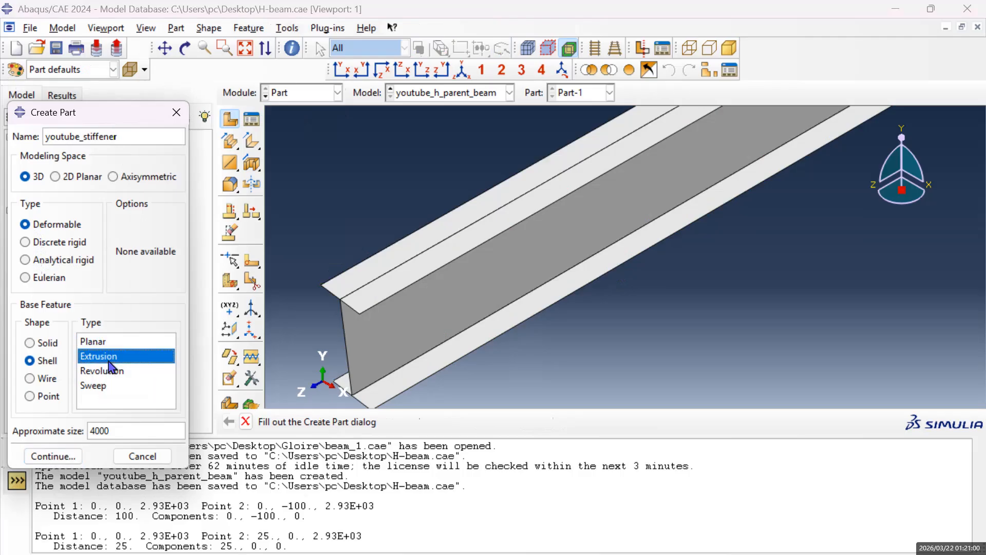
click(105, 346)
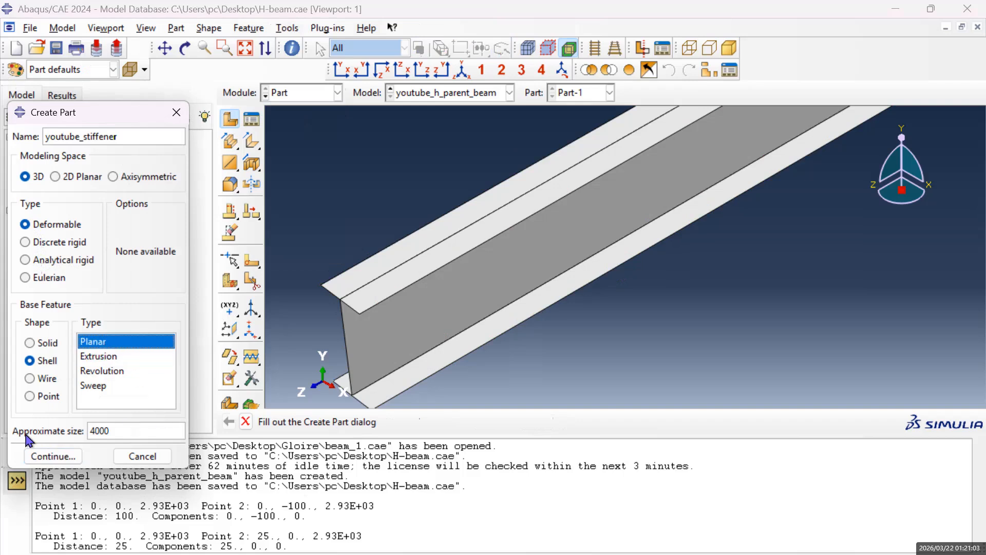
click(109, 432)
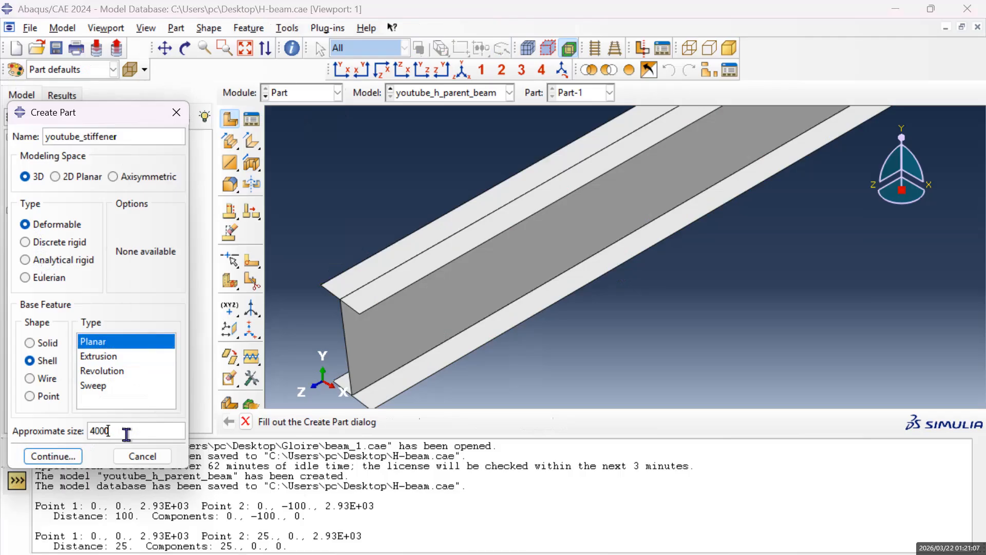
key(BackSpace)
key(BackSpace)
key(BackSpace)
key(BackSpace)
text(200)
key(Return)
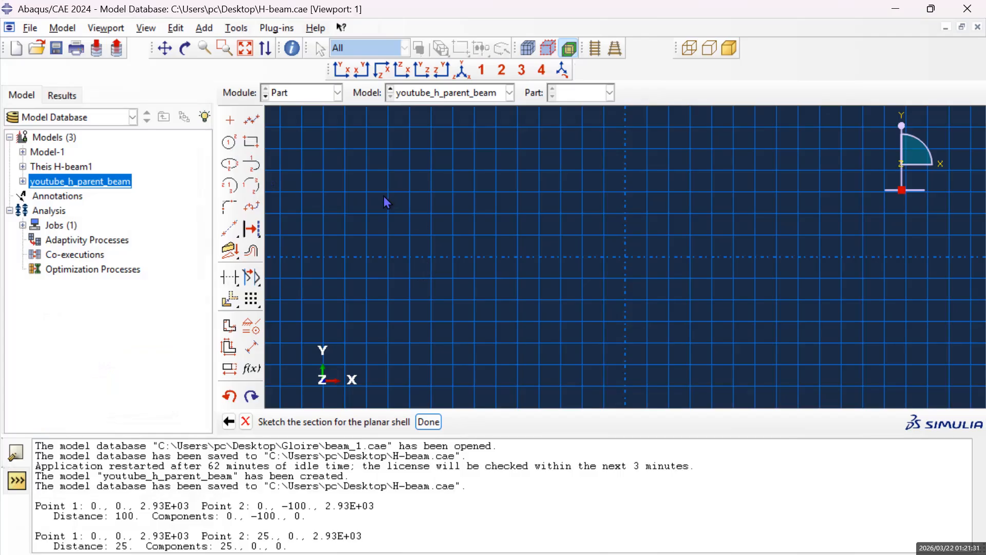
Place an isolated point at the sketch origin and apply a fixed constraint to it.
click(232, 124)
click(626, 257)
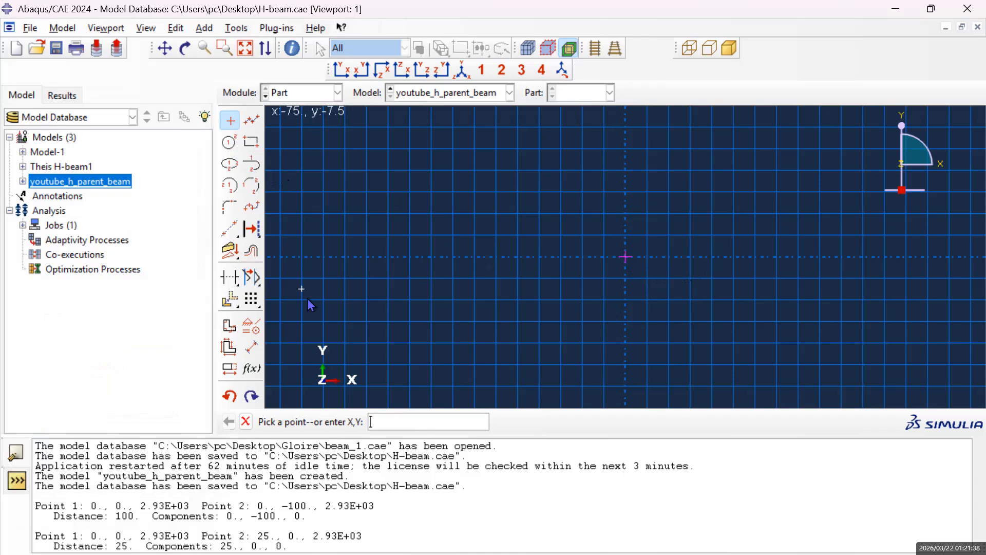
click(252, 333)
click(30, 206)
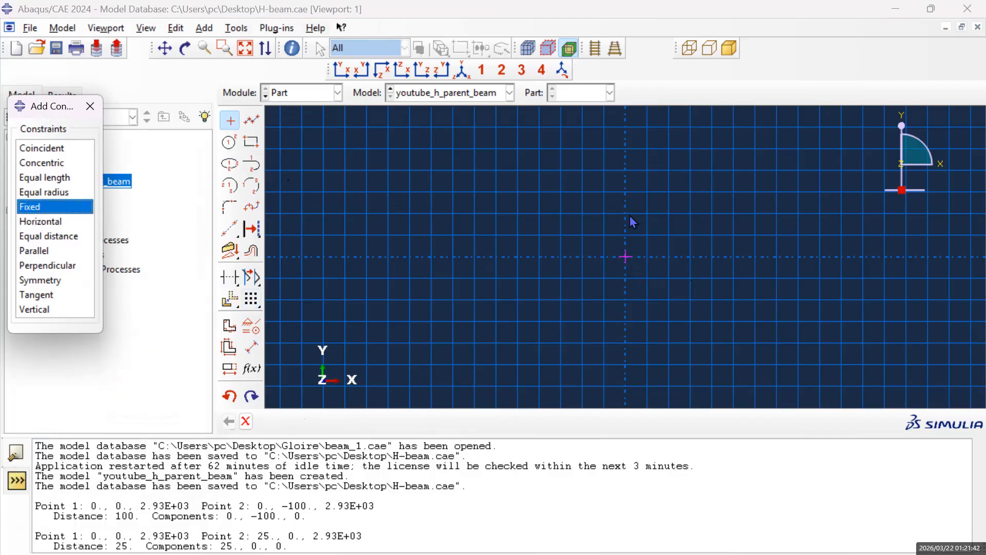
drag(633, 222, 604, 295)
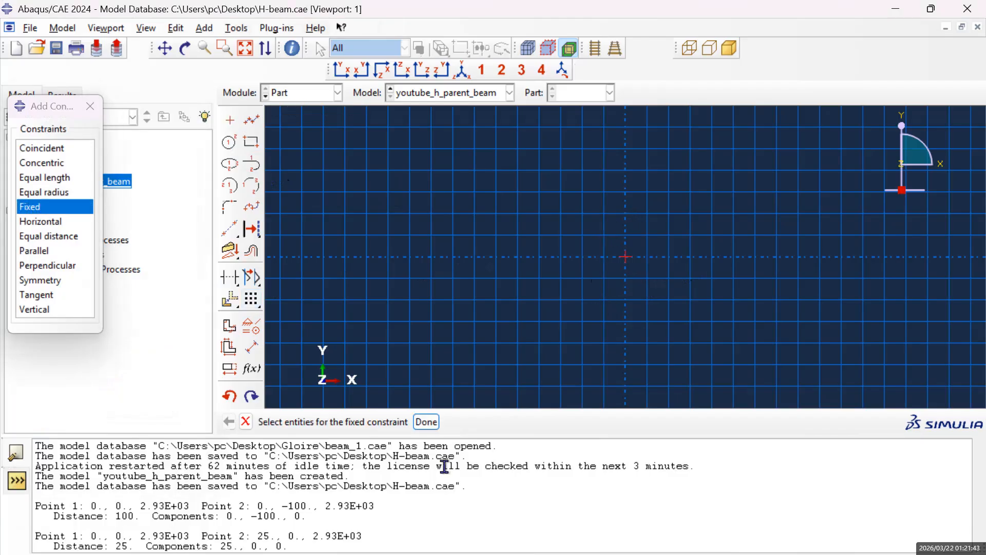
click(428, 422)
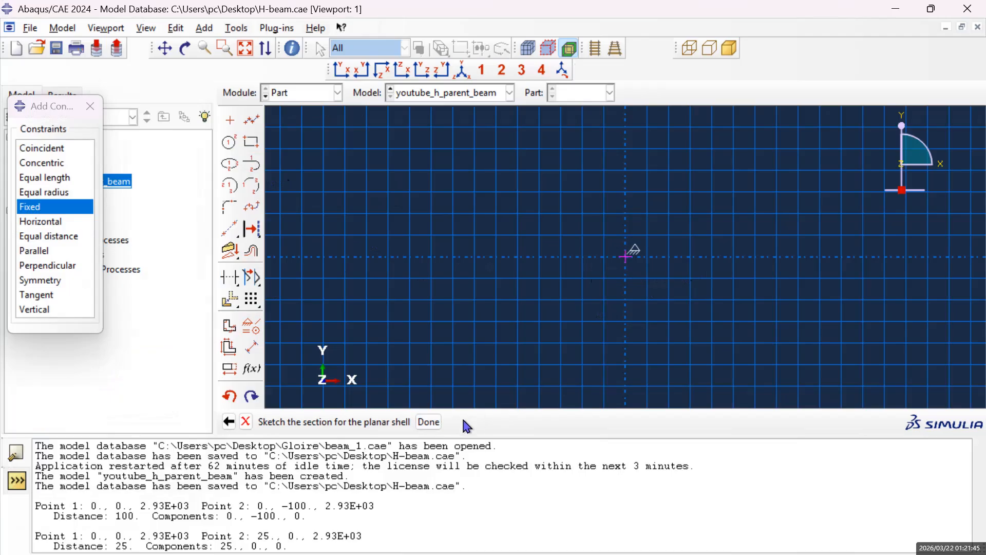
Sketch a wide rectangle up and to the right from the fixed origin point as the stiffener outline.
click(251, 146)
click(625, 257)
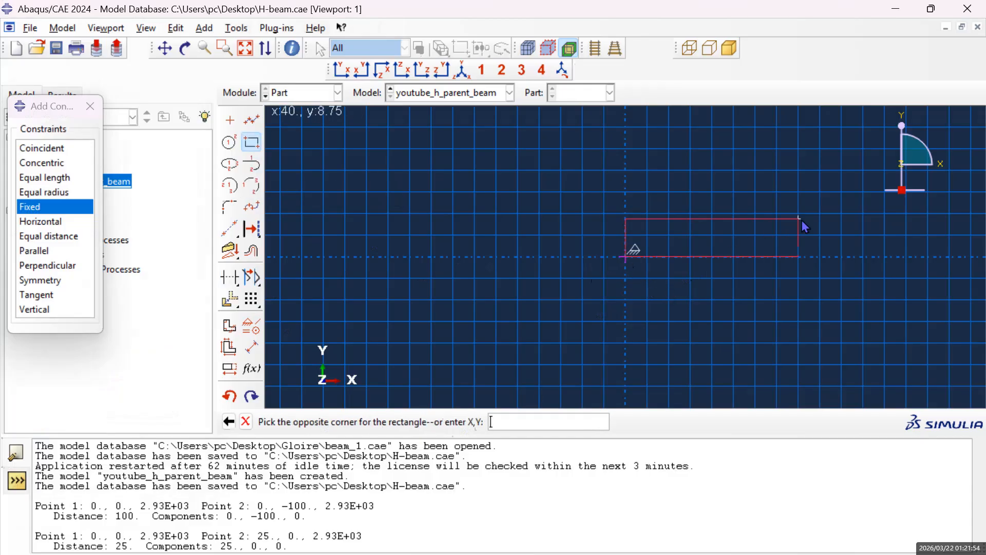
click(902, 213)
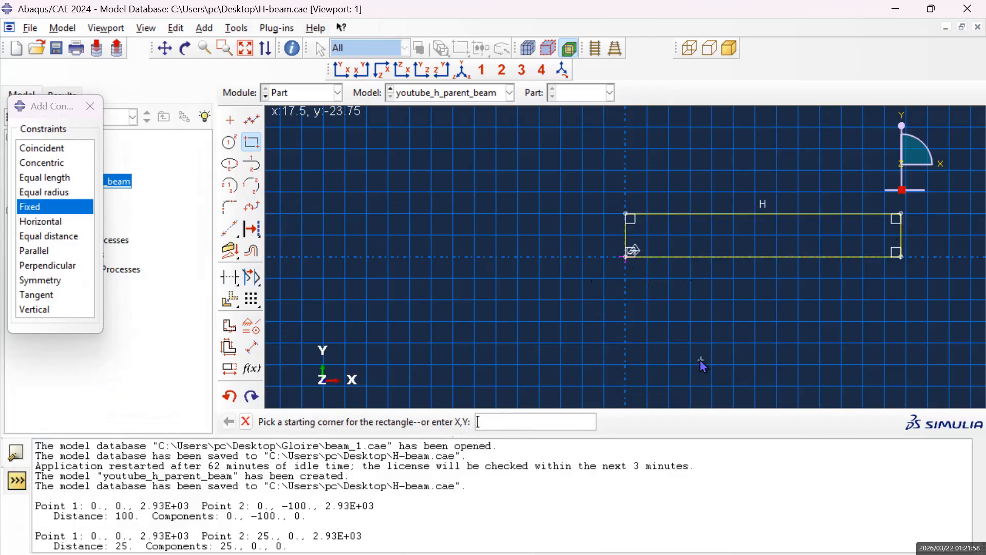
Close the constraint options and dimension the stiffener rectangle's lower horizontal edge to 100.
click(90, 108)
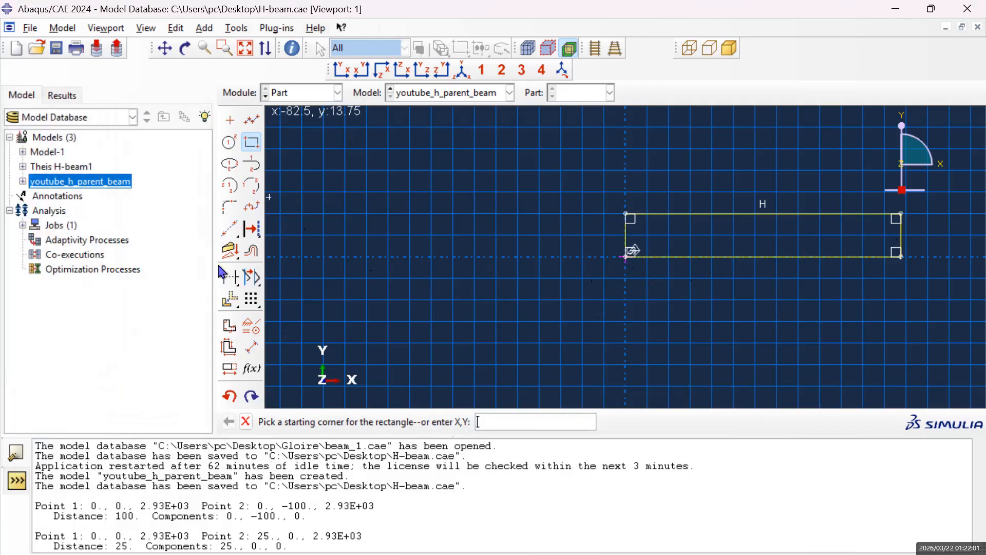
click(251, 348)
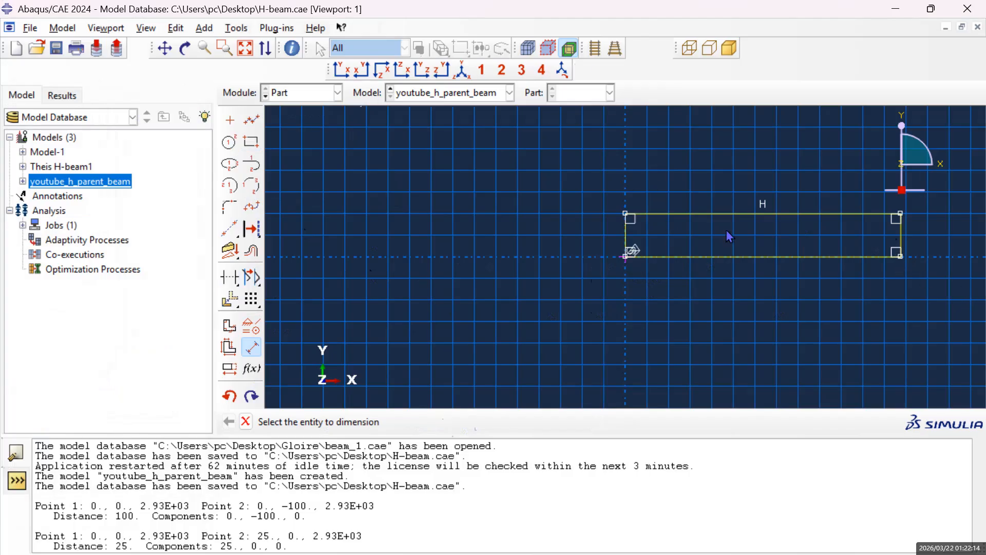
click(725, 257)
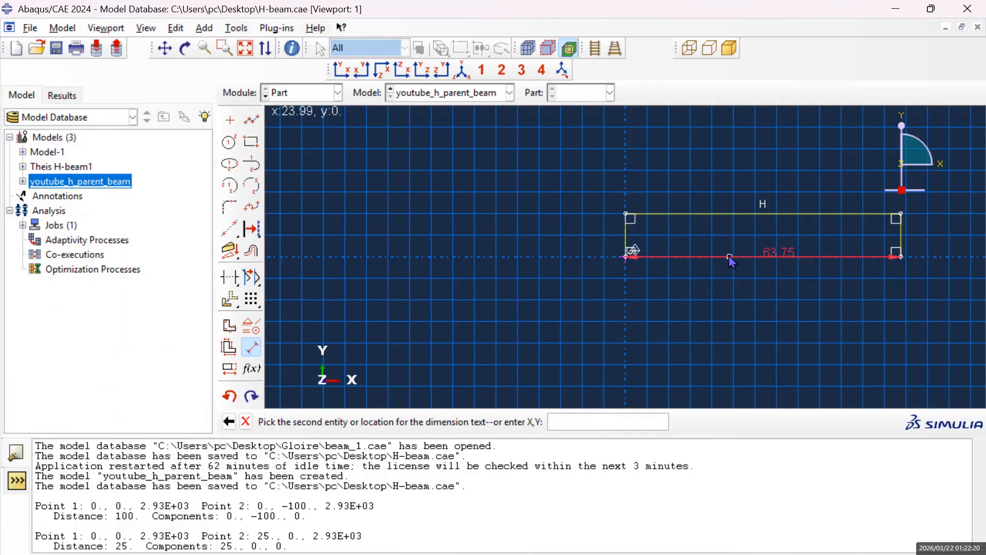
click(732, 298)
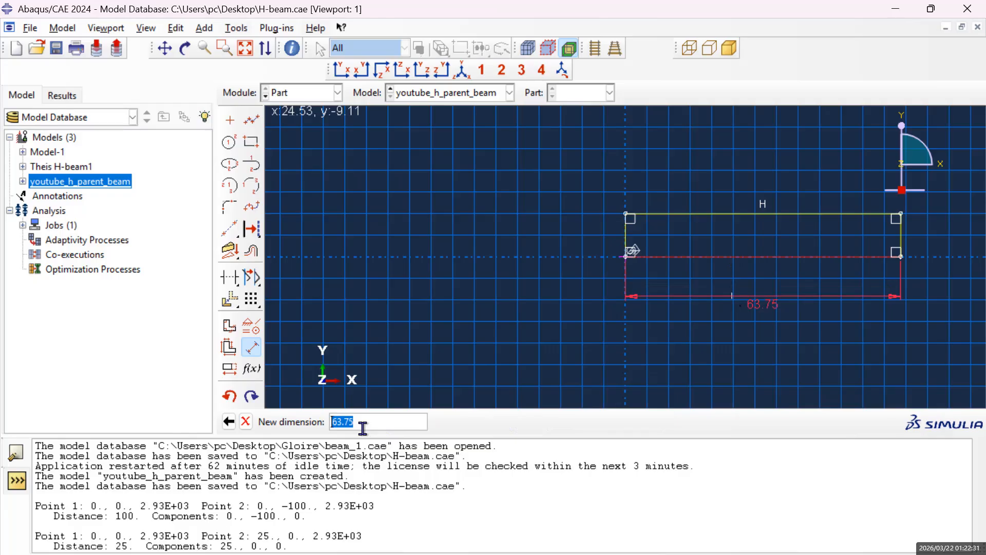
text(100)
key(Return)
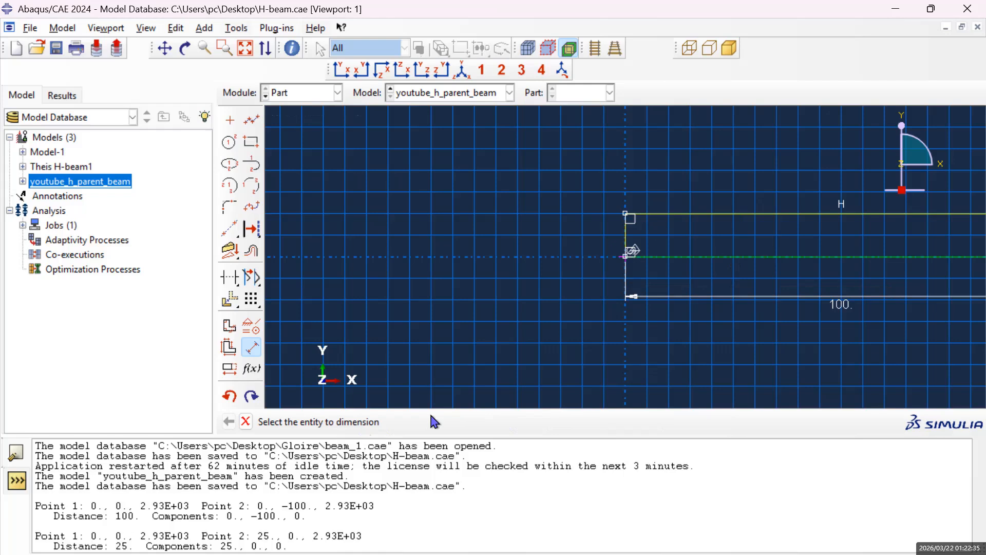
Dimension the stiffener rectangle's vertical edge through the origin to 25.
click(617, 235)
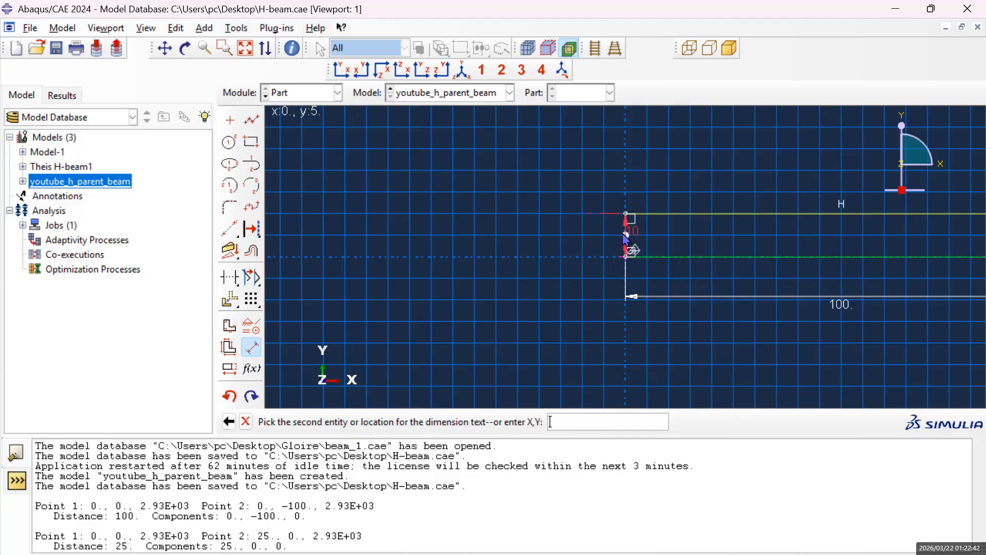
click(572, 236)
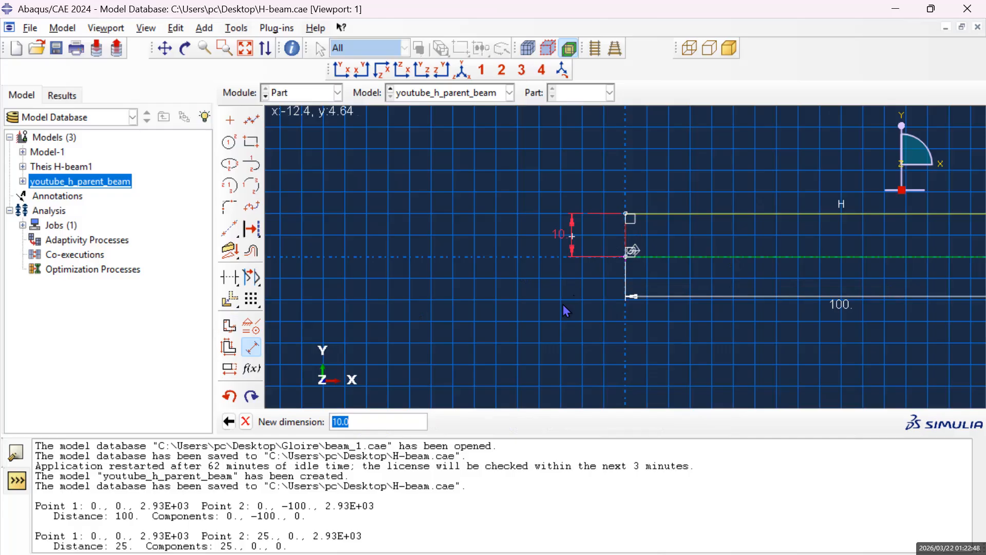
text(25)
key(Return)
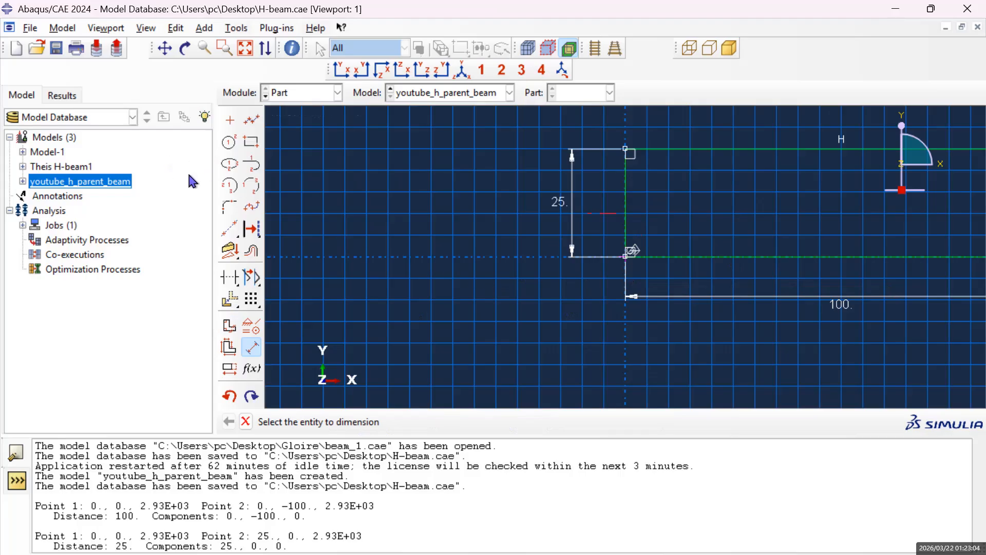
End dimensioning and complete the section sketch to generate the planar shell stiffener.
middle_click(374, 335)
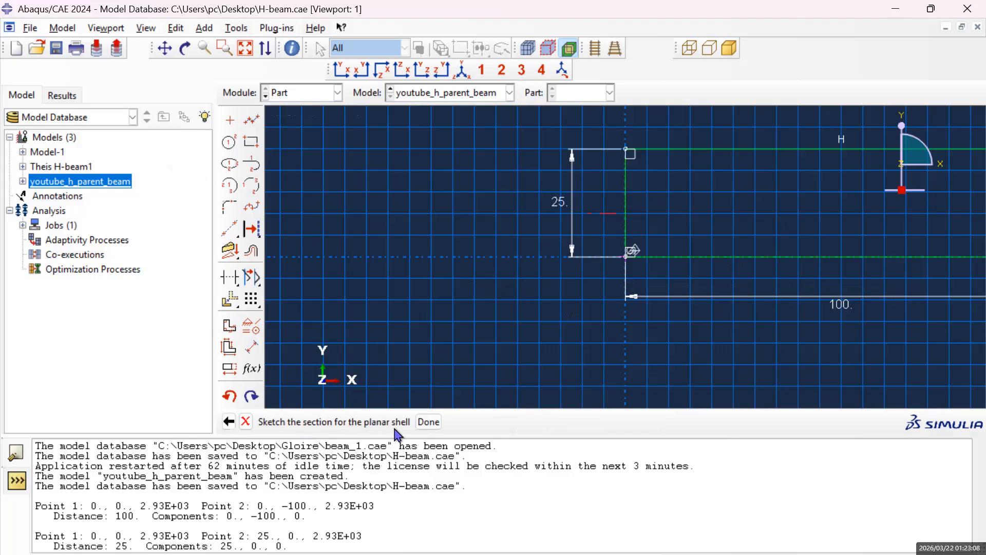
click(428, 423)
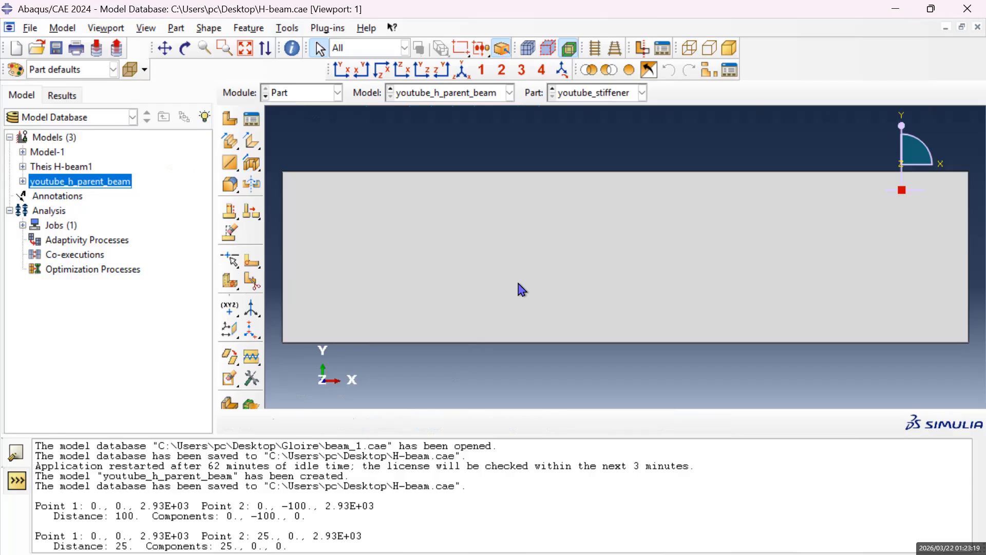
scroll(721, 255, down, 2)
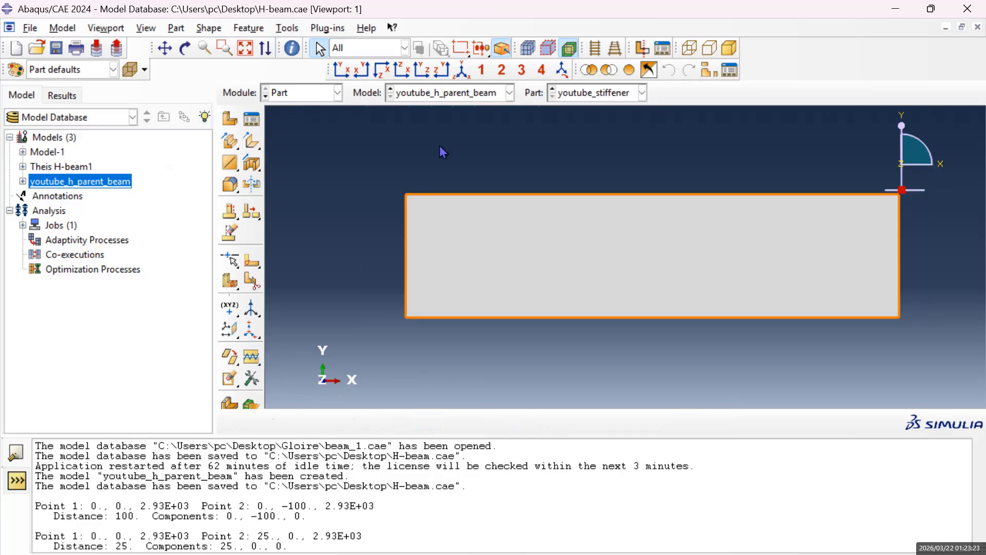
Switch to the Property module and start a homogeneous shell section named stiffener_section, opening its shell thickness value for entry.
click(338, 94)
click(317, 125)
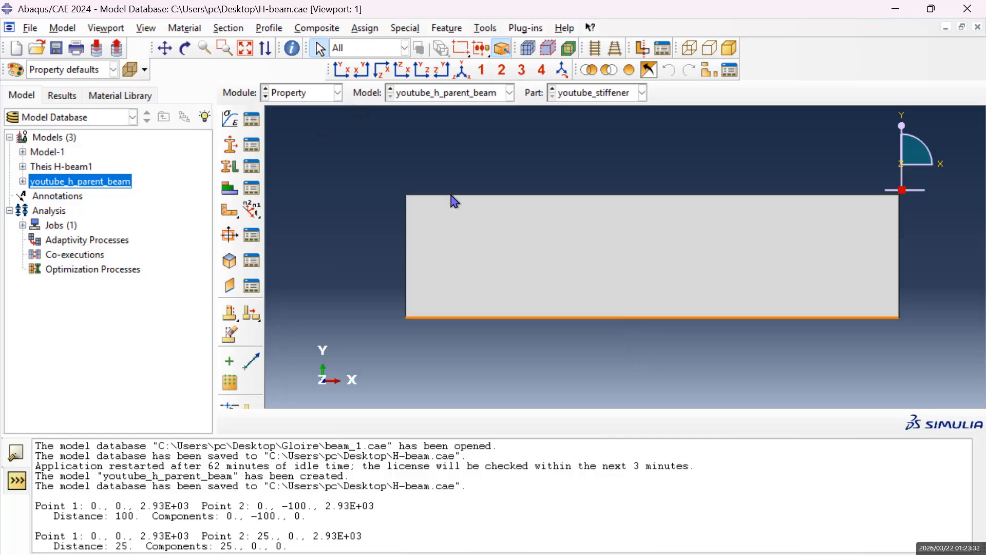
click(236, 151)
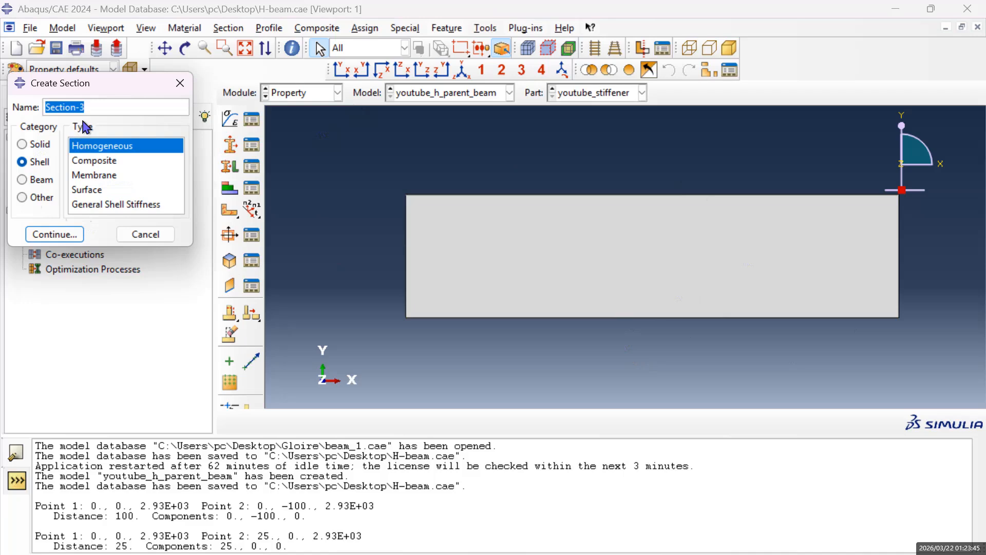
text(stiff)
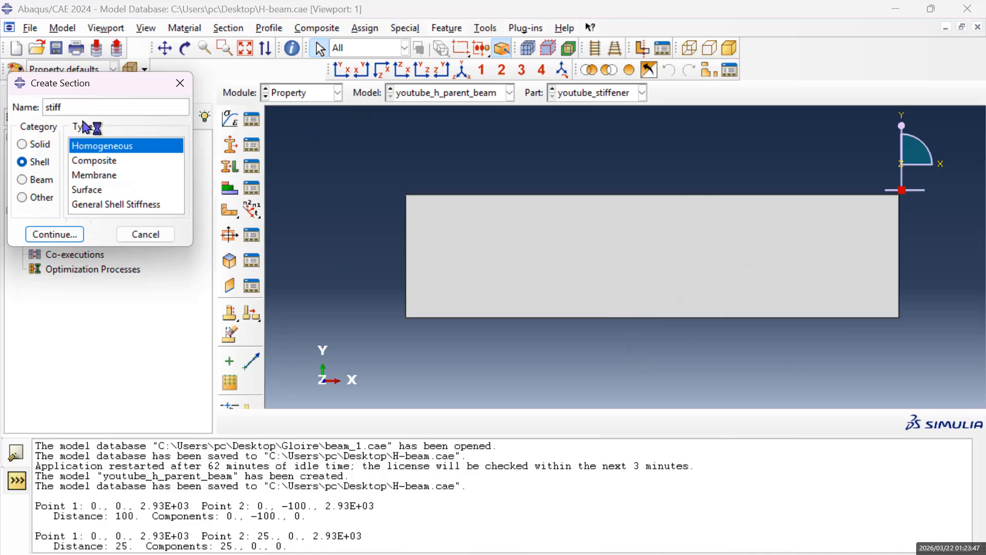
text(ener_section)
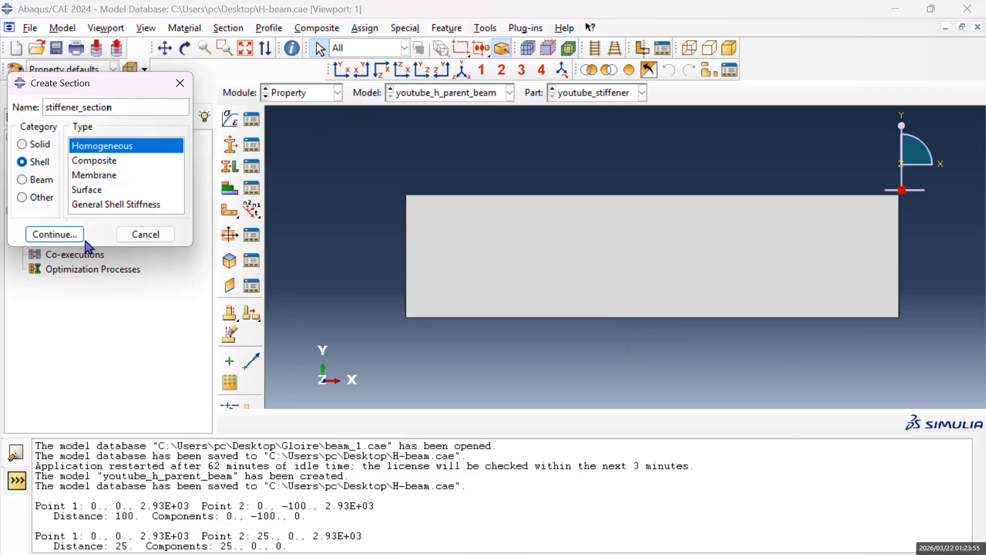
click(69, 238)
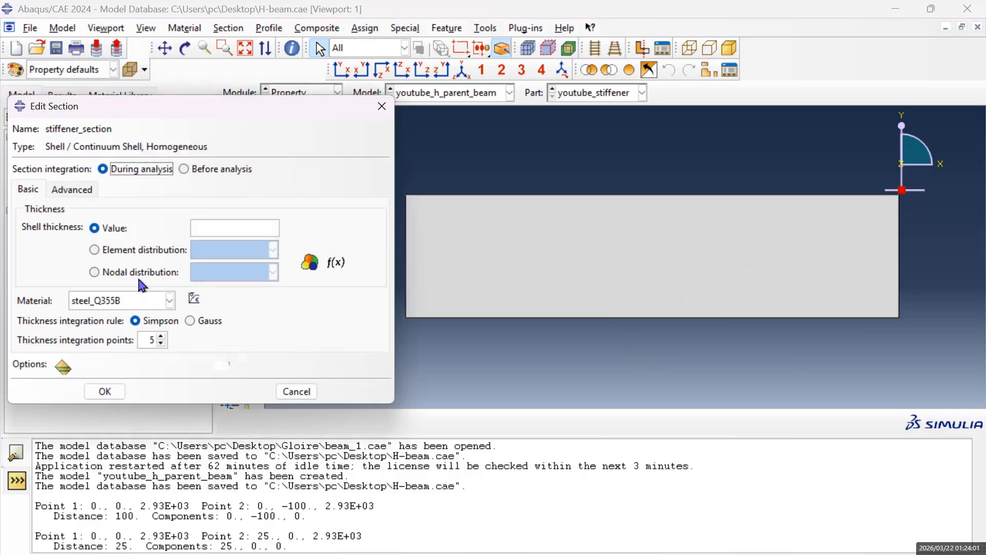
click(216, 227)
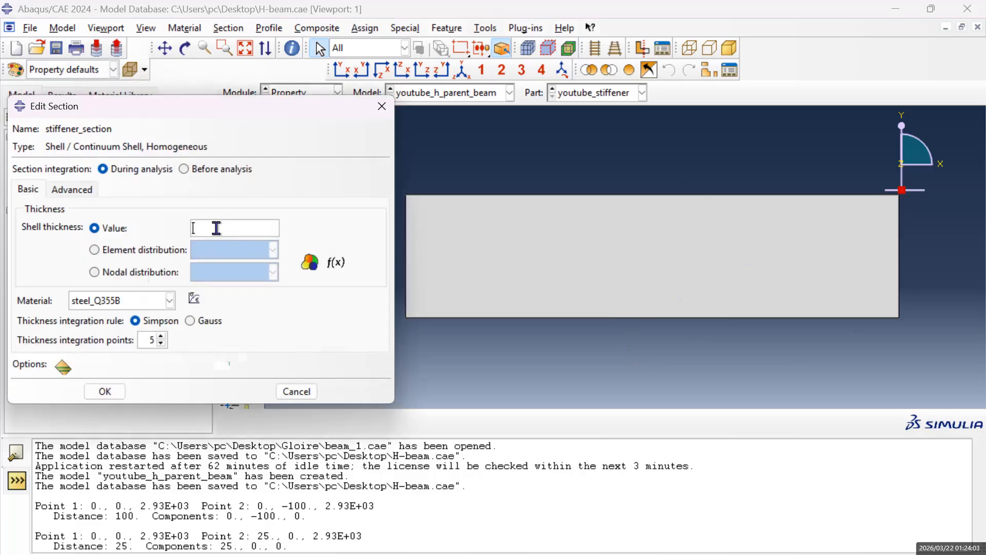